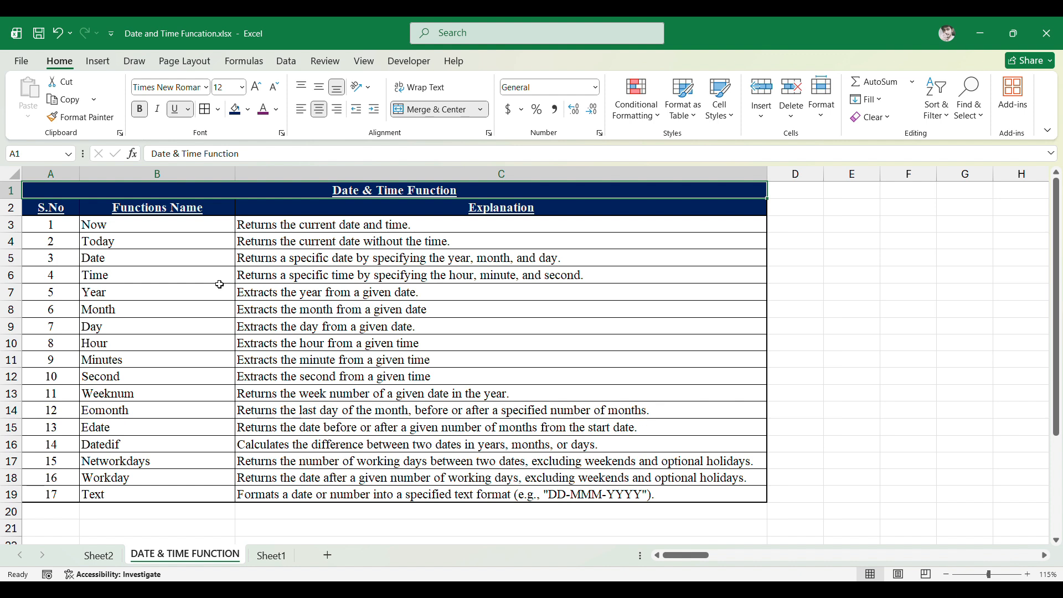
- Enter the formula =NOW() in the Result cell of the Now row (K2)
key("Right")
key("Right")
key("Right")
key("Right")
key("Right")
key("Right")
key("Right")
key("Right")
key("Right")
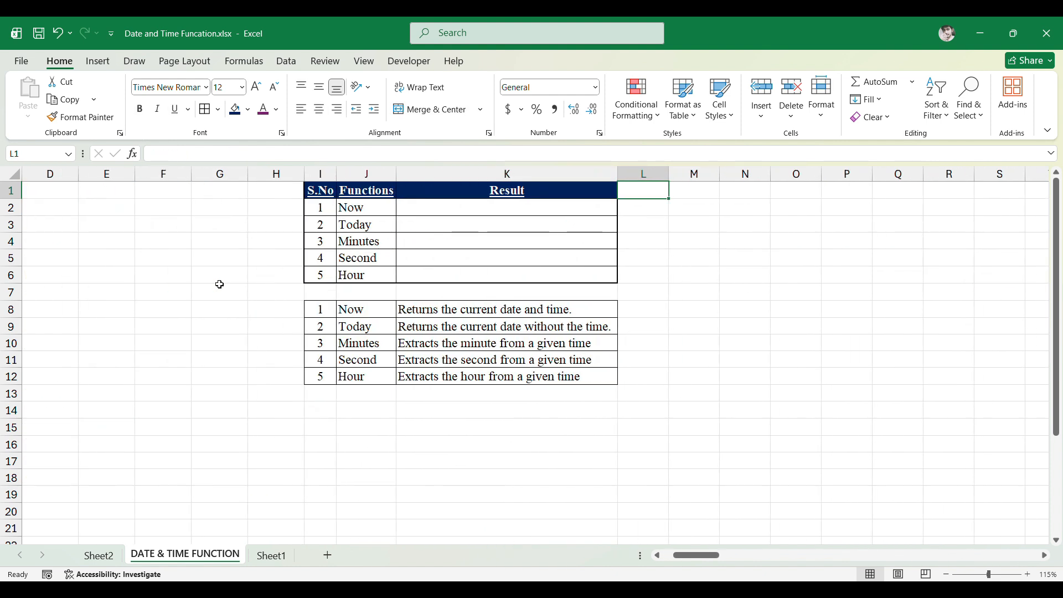
key("Left")
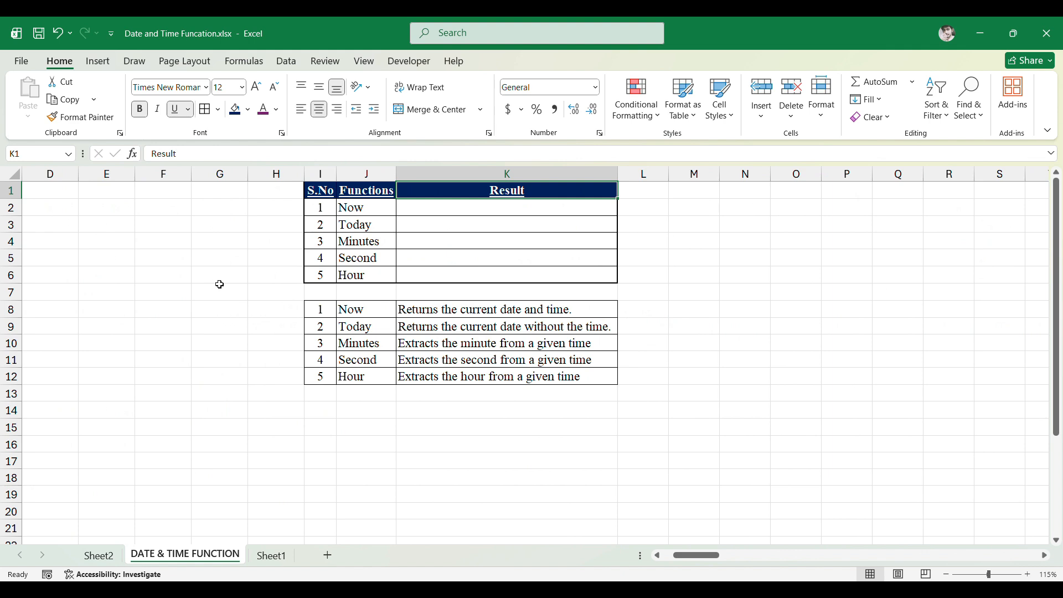
key("Down")
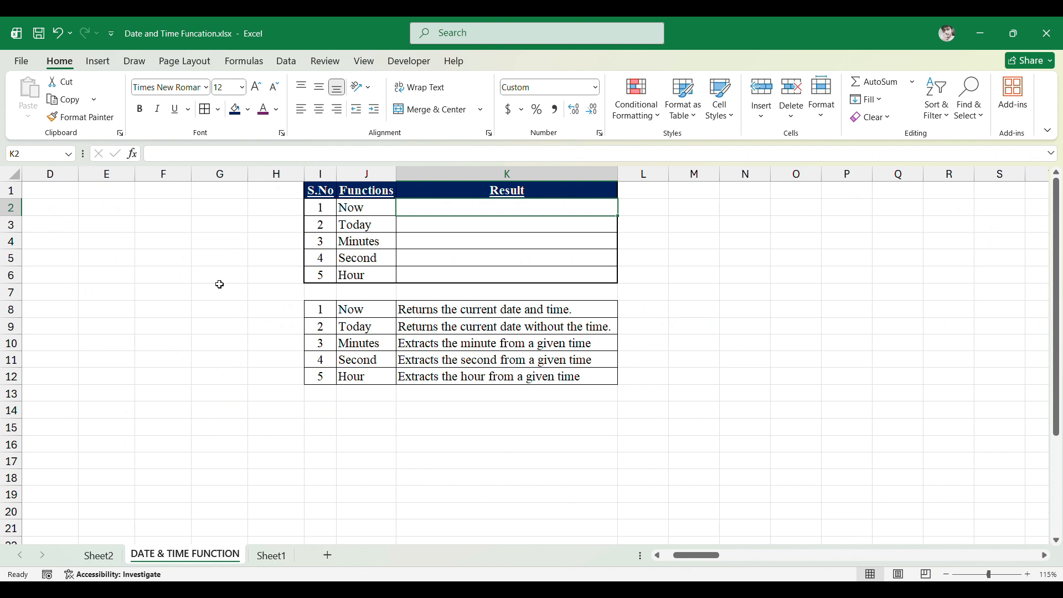
type("=")
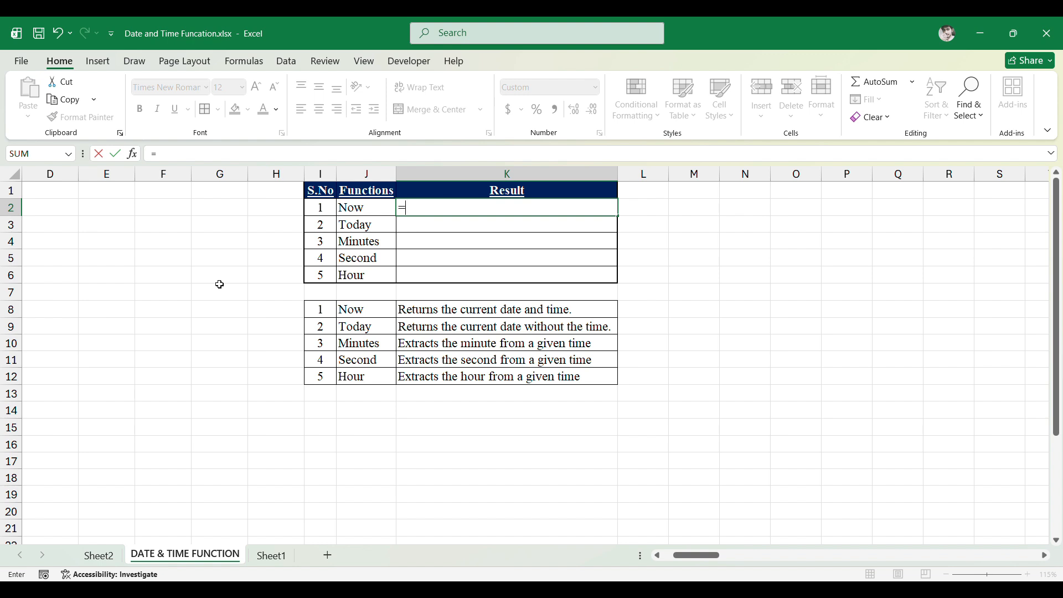
type("no")
key("BackSpace")
key("BackSpace")
type("Now(")
type(")")
key("Return")
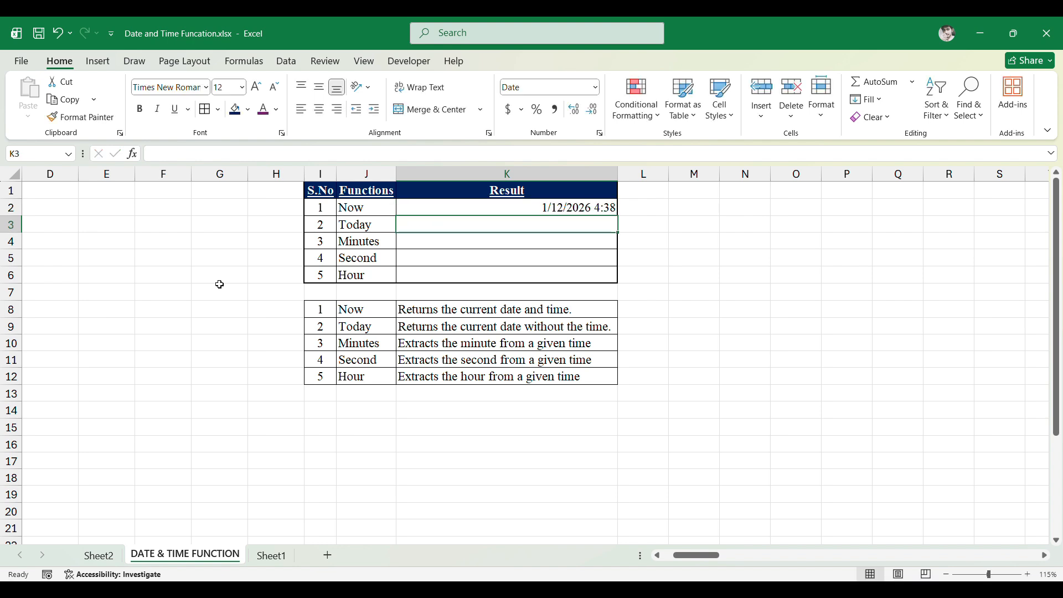
- Enter the formula =TODAY() in the Result cell of the Today row (K3)
key("Up")
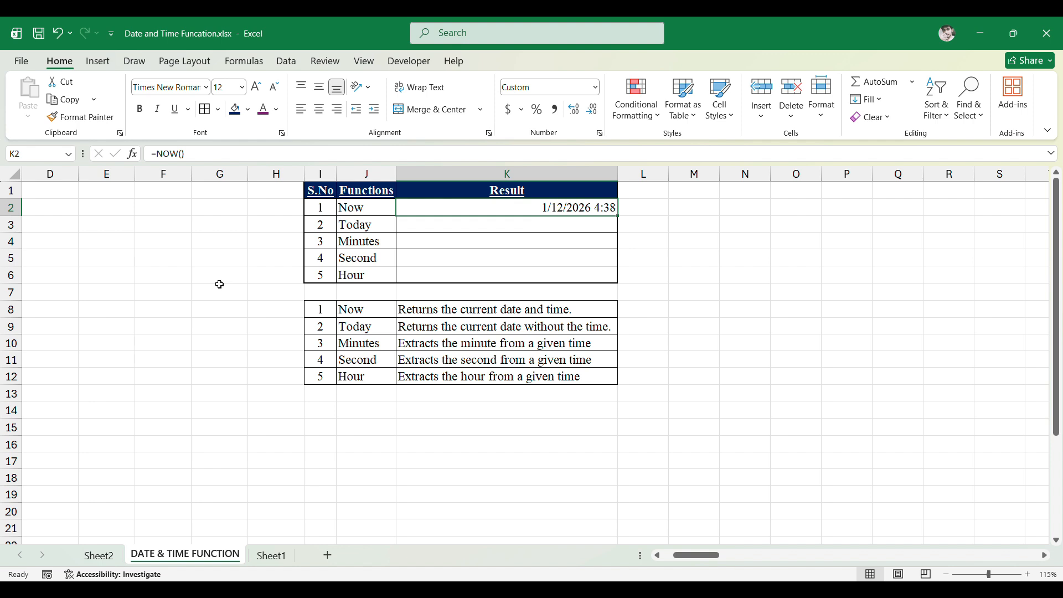
key("Down")
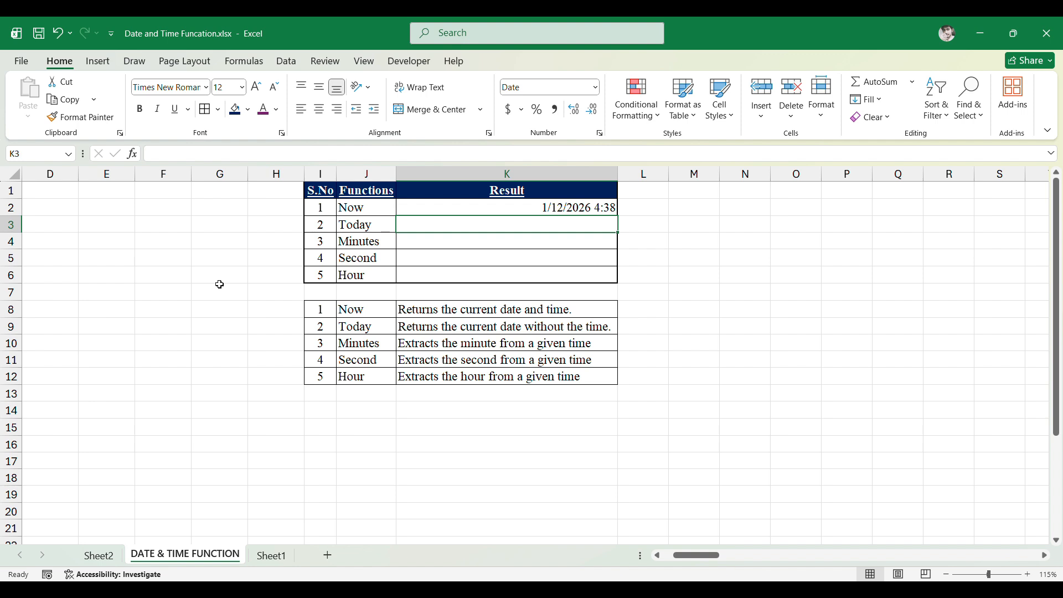
type("=")
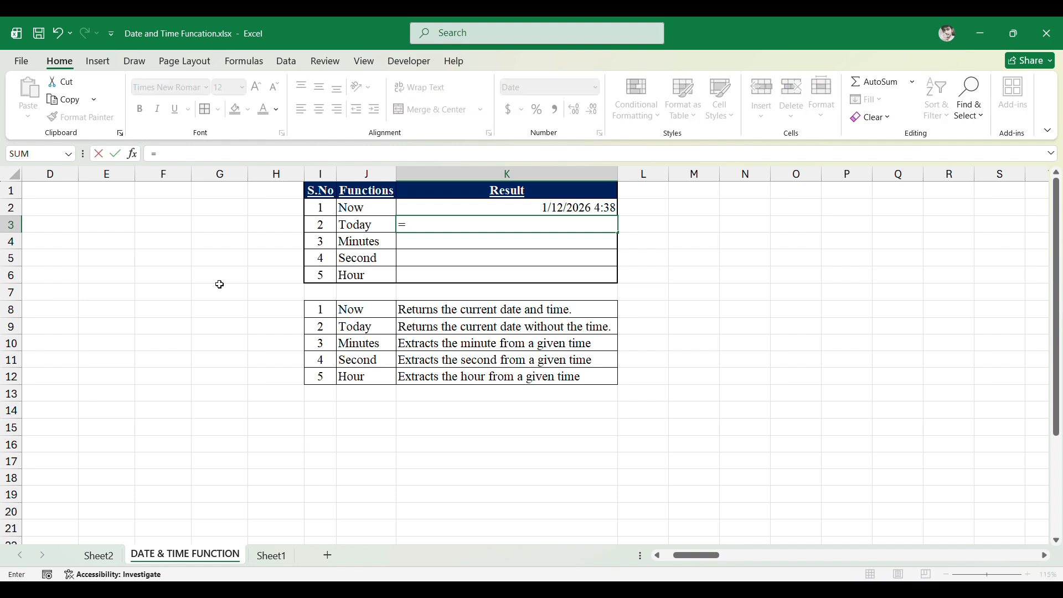
type("Today()")
key("Return")
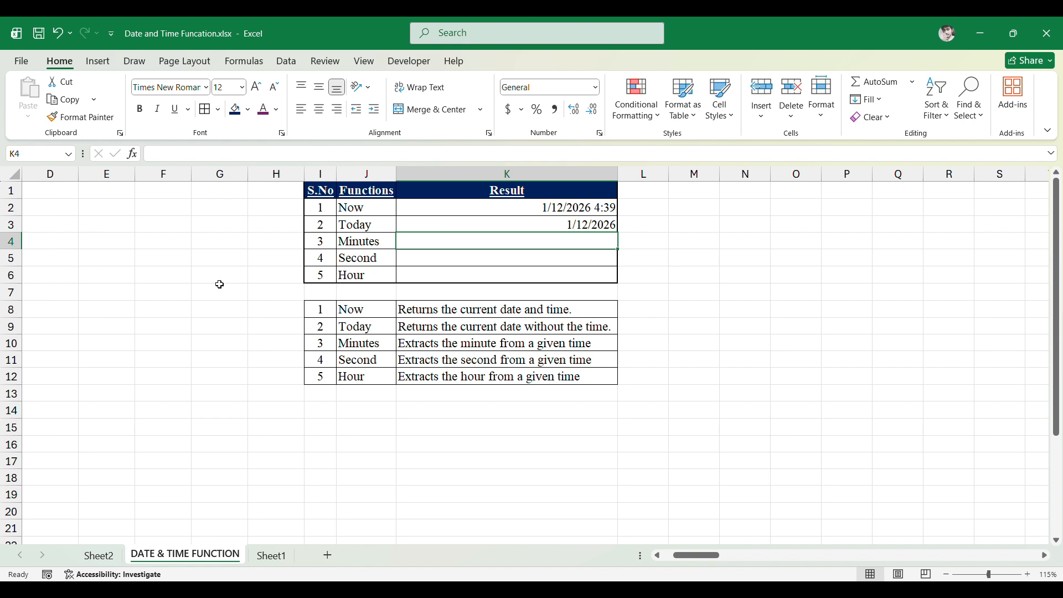
- Enter =MINUTE(K2) in the Minutes row's Result cell to extract minutes from the NOW result
type("+")
key("BackSpace")
type("=Minu")
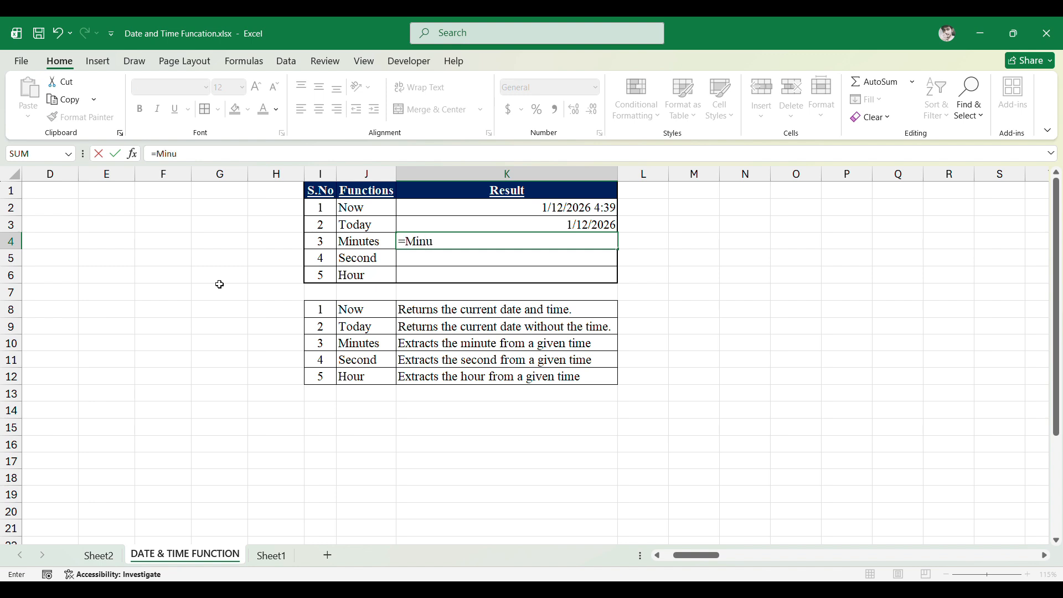
key("Tab")
key("Up")
key("Up")
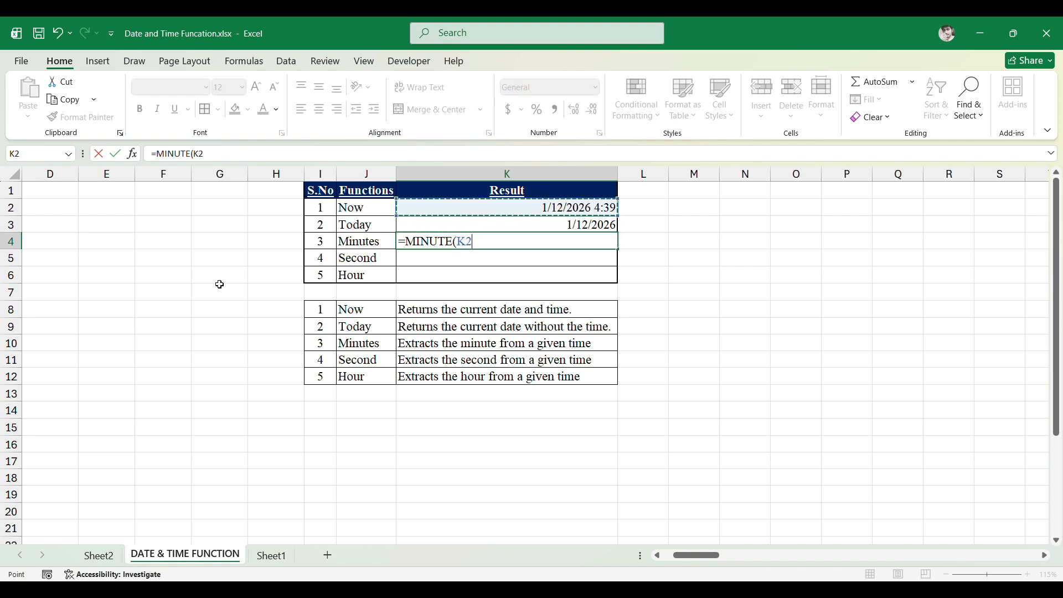
type(")")
key("ctrl+Return")
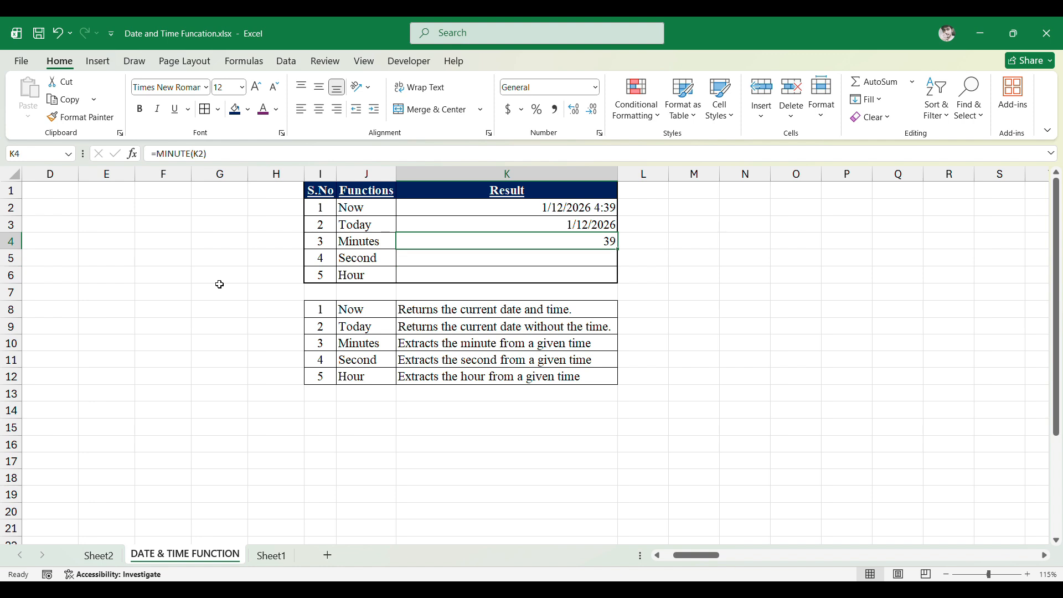
- Enter =SECOND(K2) in the Second row's Result cell to extract seconds from the NOW result
key("Up")
key("Up")
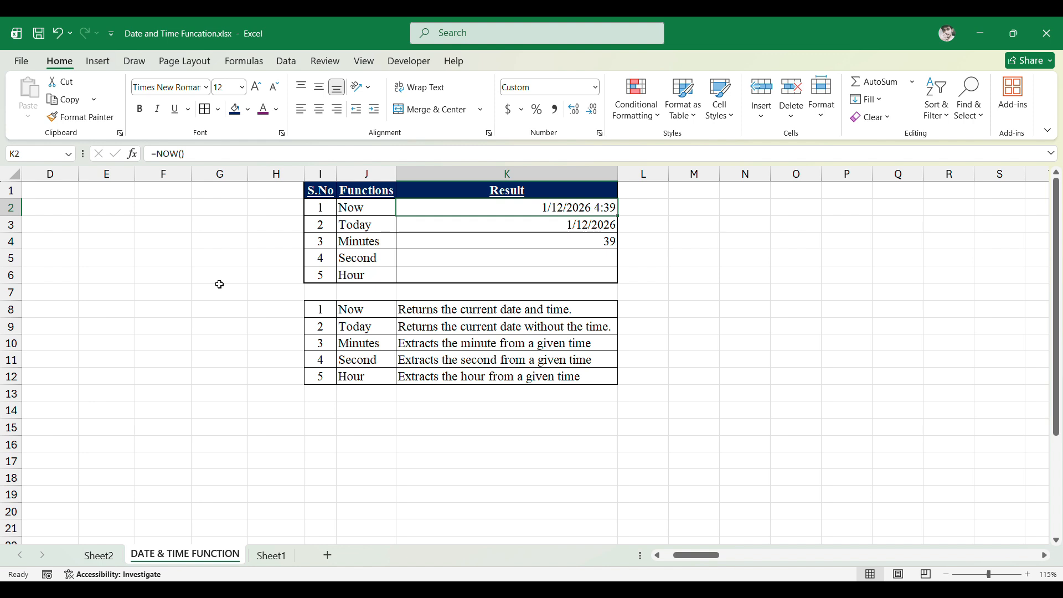
key("Down")
key("Down")
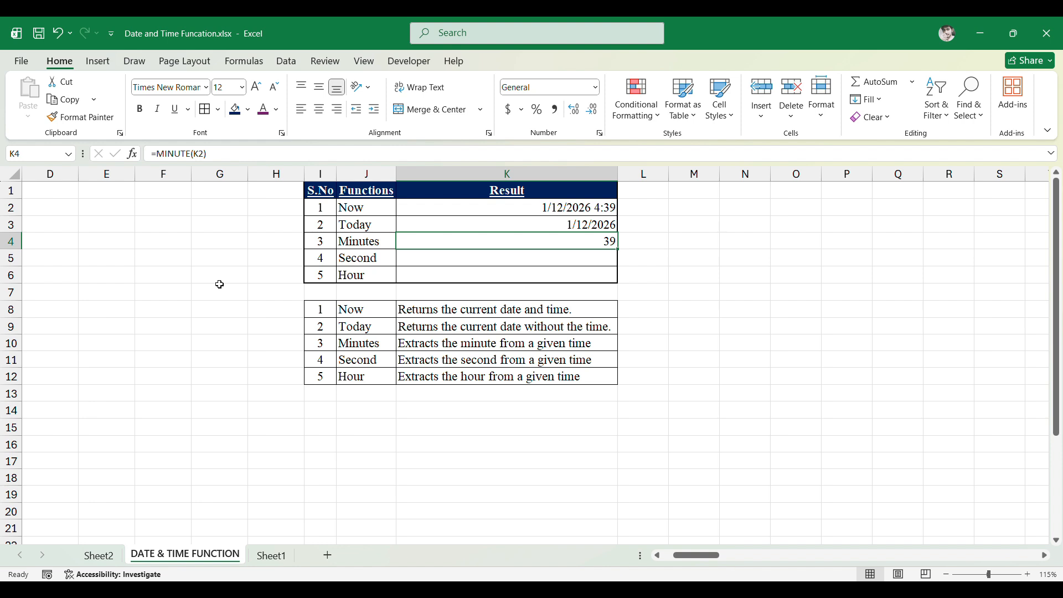
key("Down")
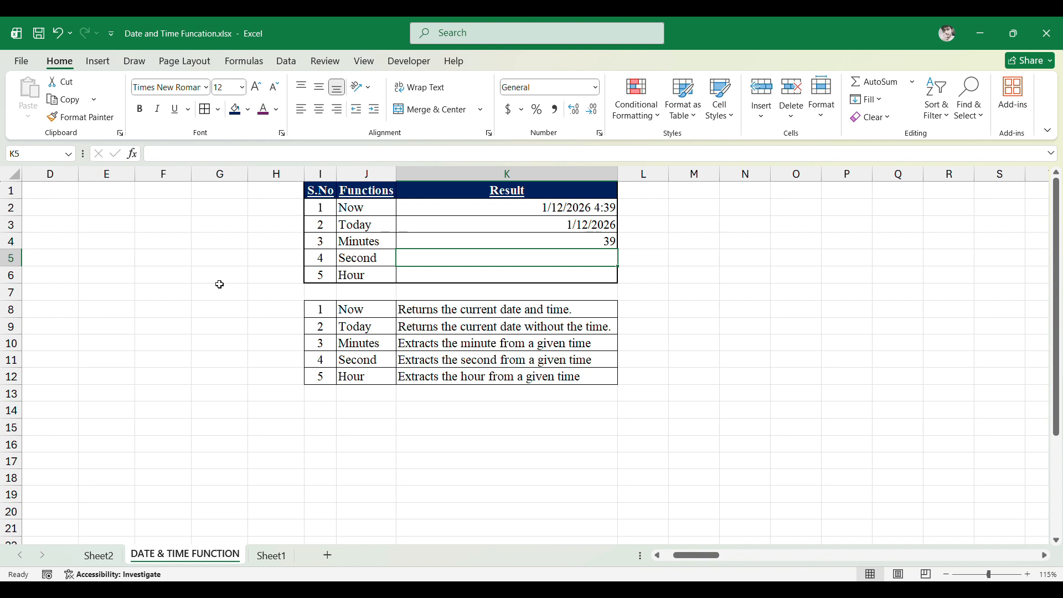
type("=sec")
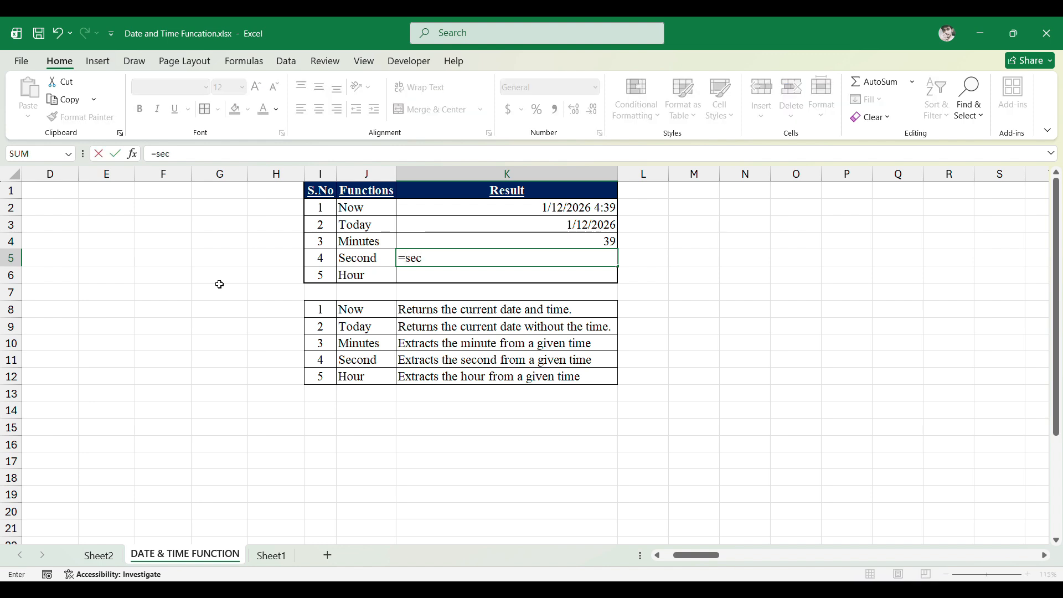
type("ond(")
key("Up")
key("Up")
key("Up")
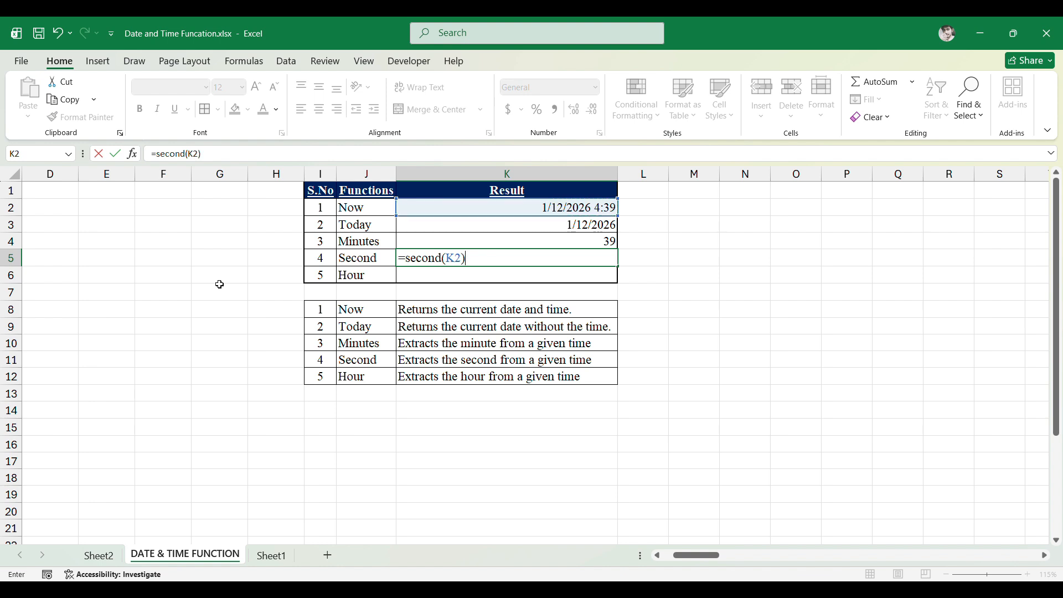
key("Return")
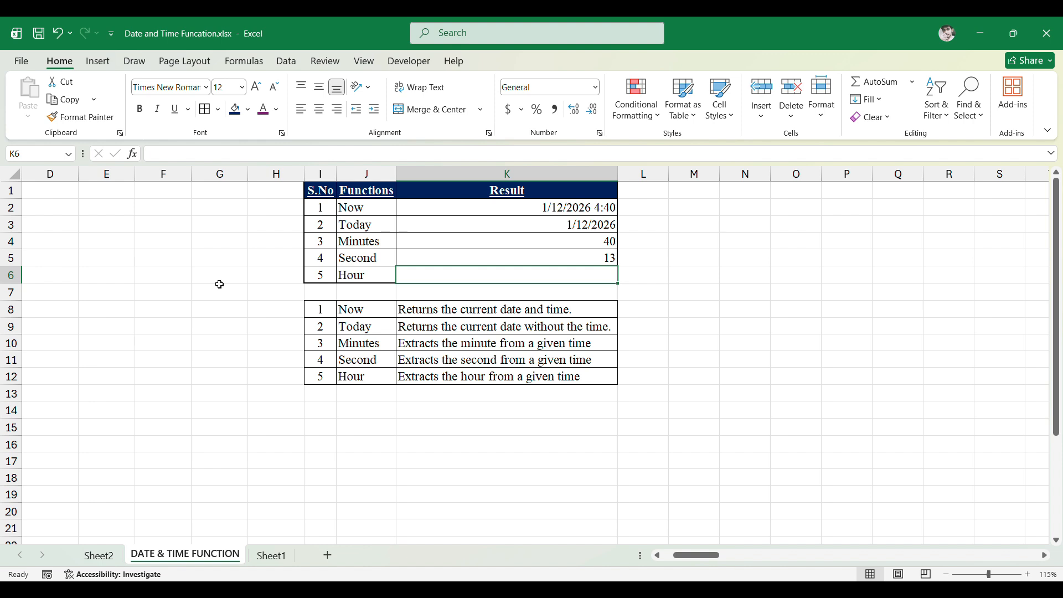
- Enter =HOUR(K2) in the Hour row's Result cell to extract the hour from the NOW result
type("=")
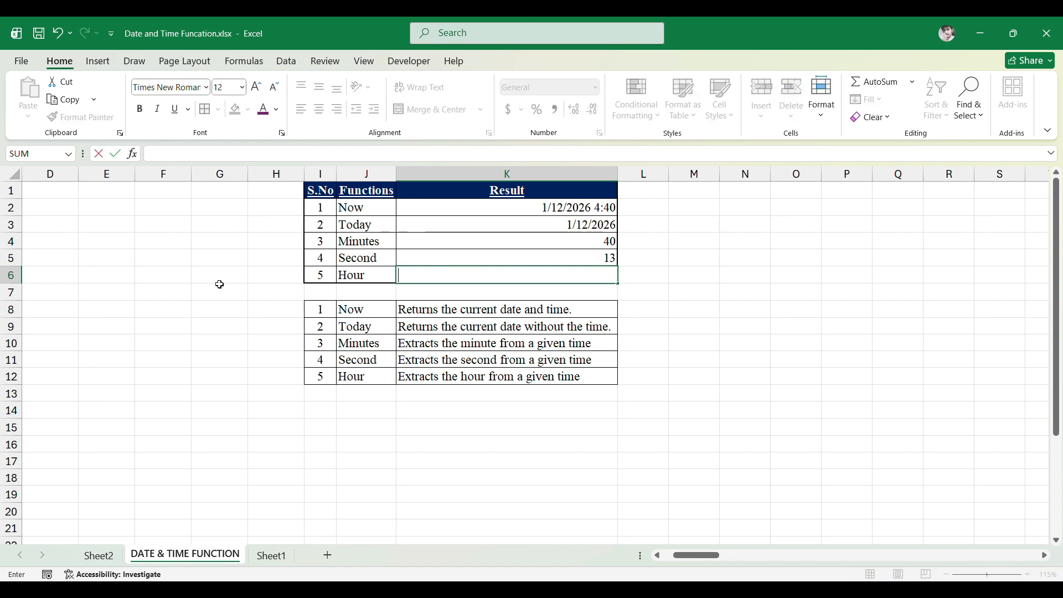
type("HOUR(")
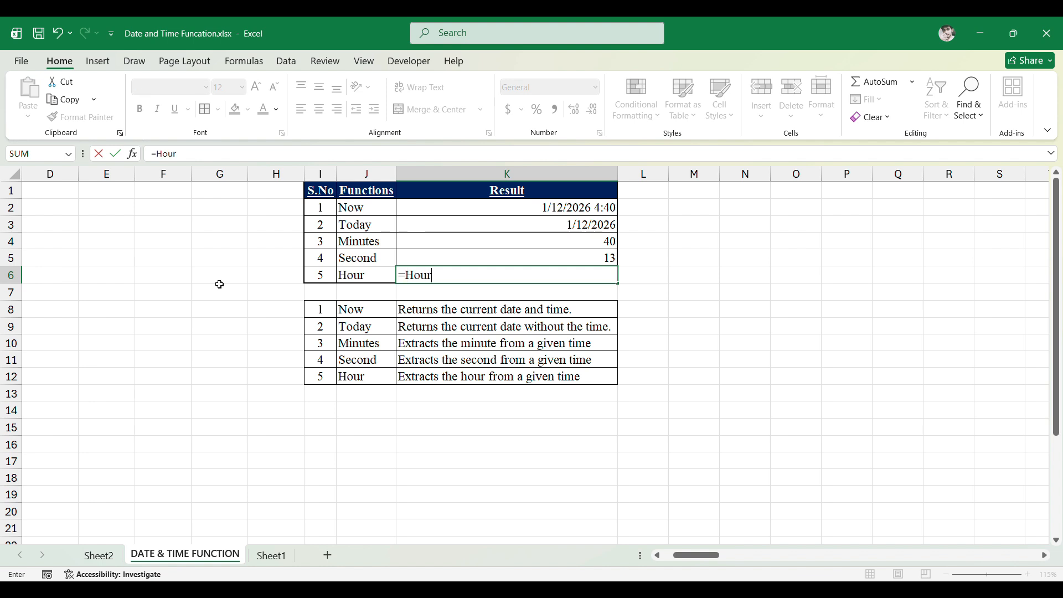
key("Up")
key("Up")
key("Up")
key("Up")
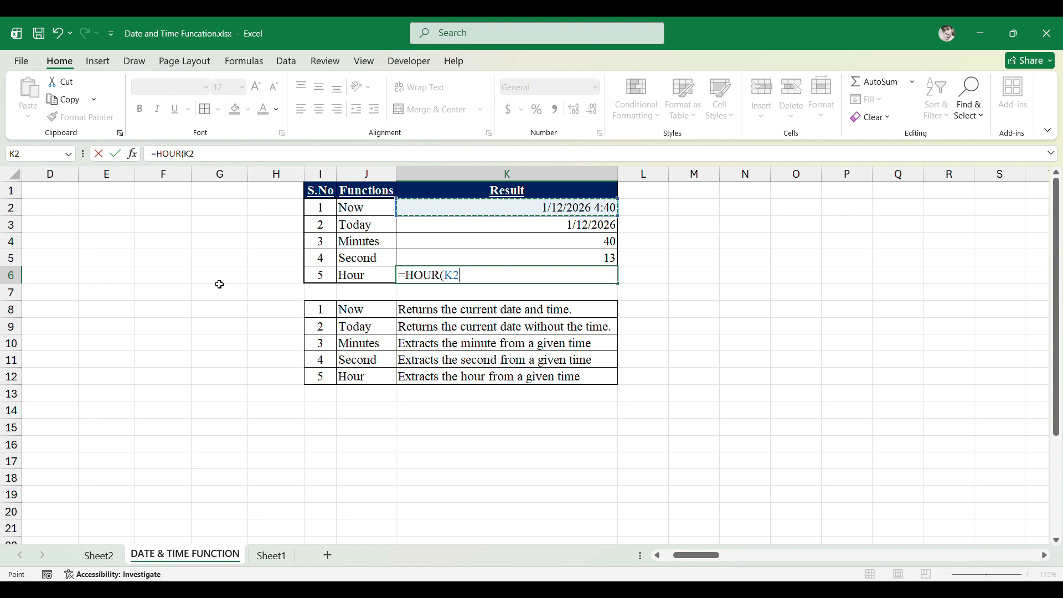
type(")")
key("ctrl+Return")
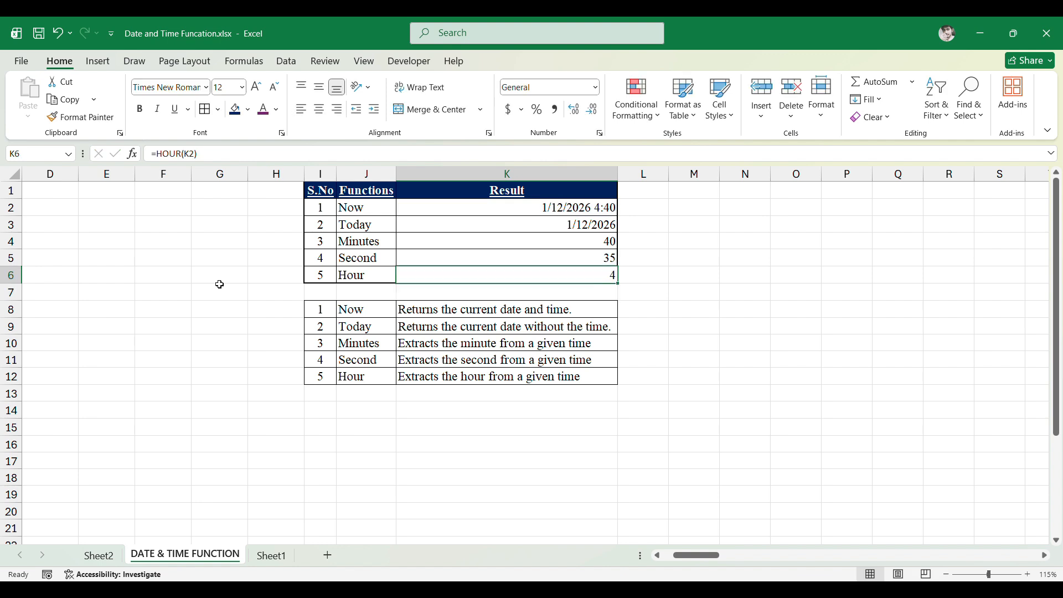
- Re-enter the MINUTE formula in K4 to recalculate the time results
key("Up")
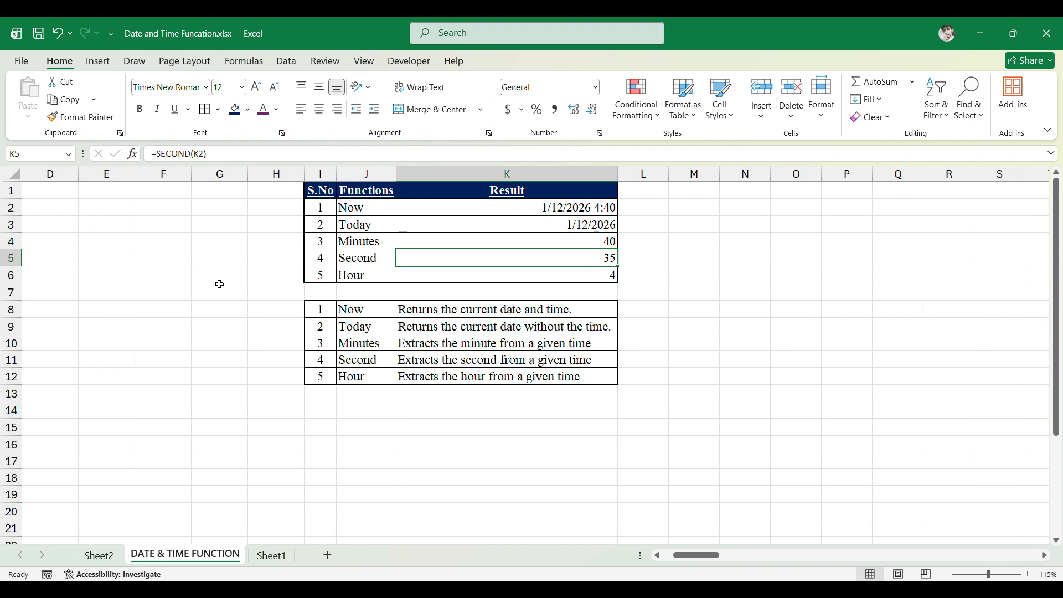
key("Up")
key("Up")
key("Up")
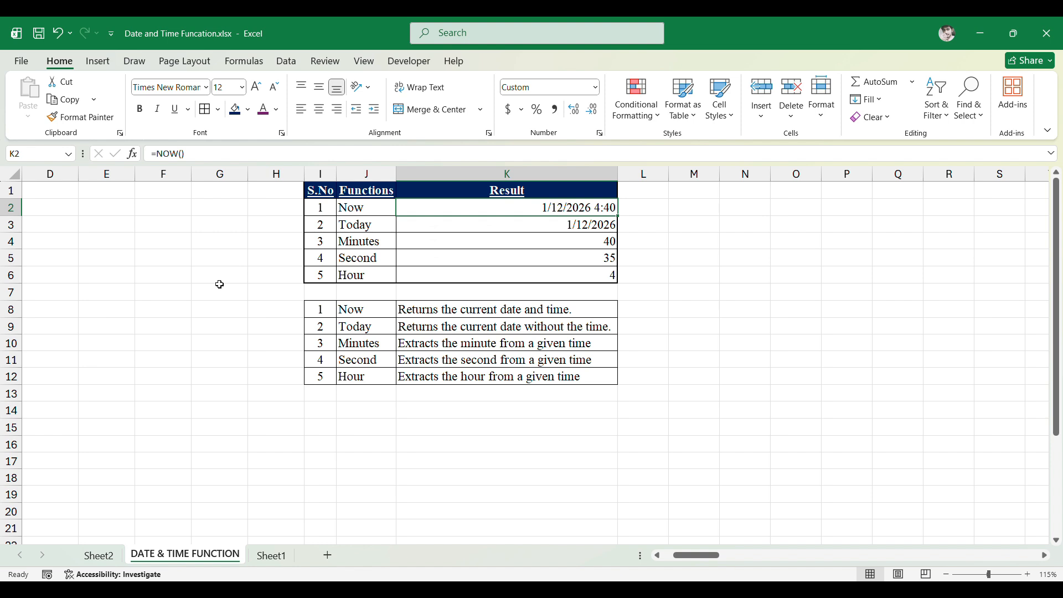
key("Down")
key("Down")
key("Down")
key("Down")
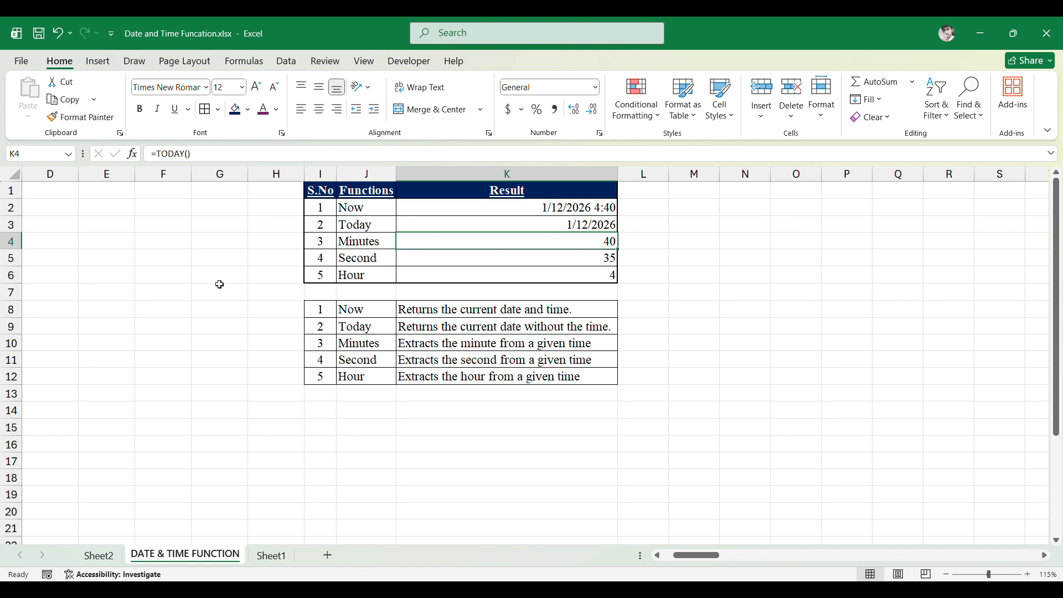
key("F2")
key("Return")
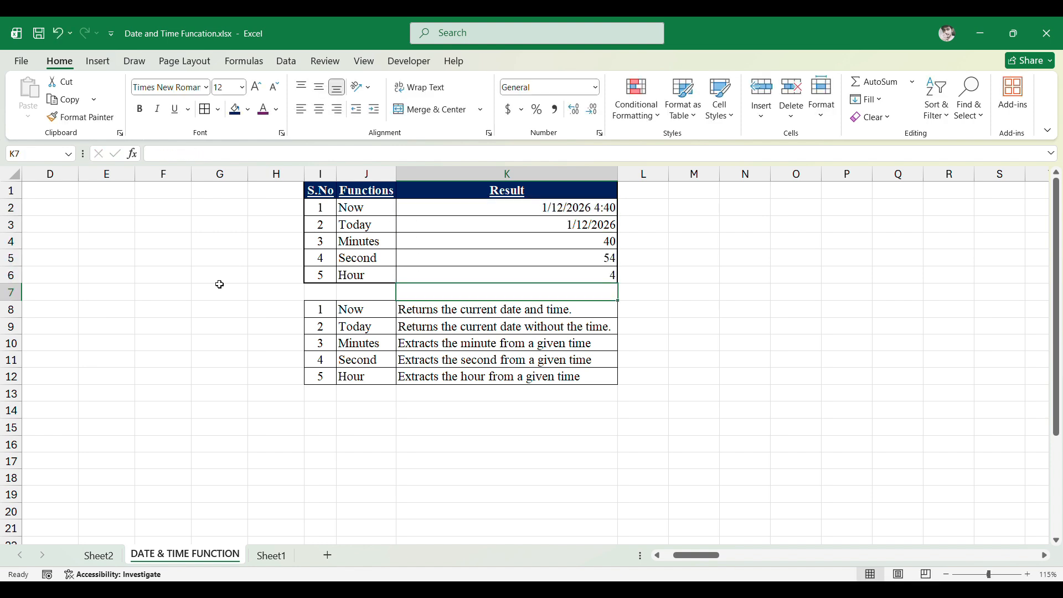
- Re-enter the HOUR formula in K6 twice to refresh the time-based results
key("Up")
key("Up")
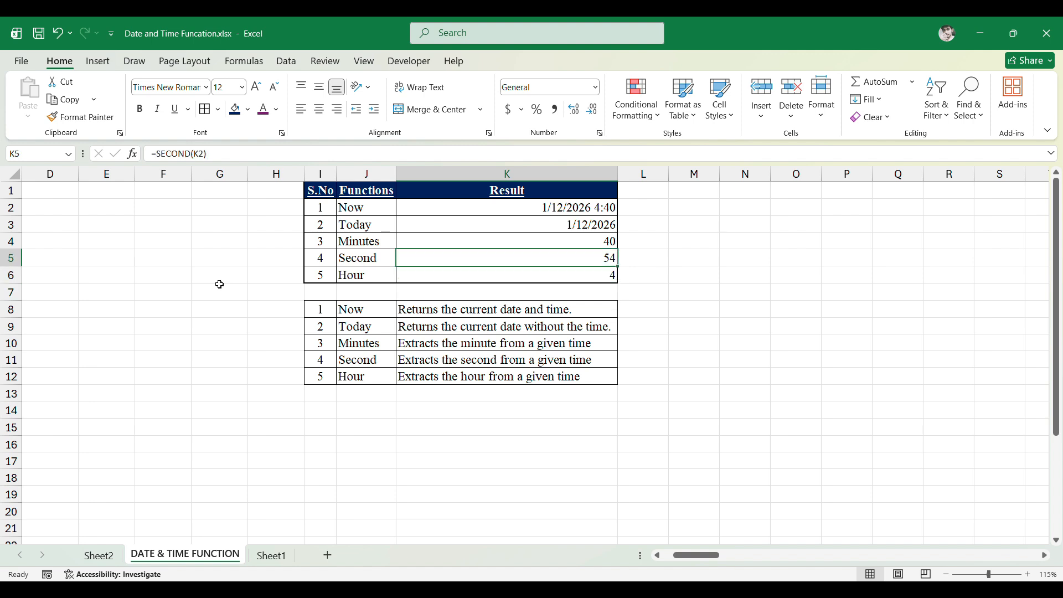
key("Down")
key("F2")
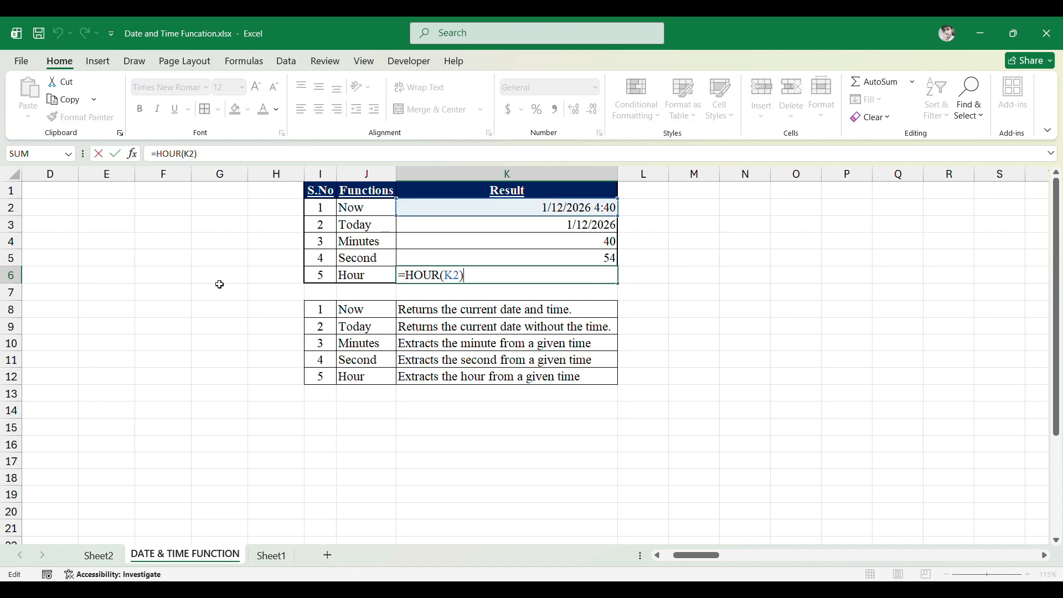
key("Return")
key("Up")
key("F2")
key("Return")
key("Up")
key("Up")
key("Up")
key("Down")
key("Down")
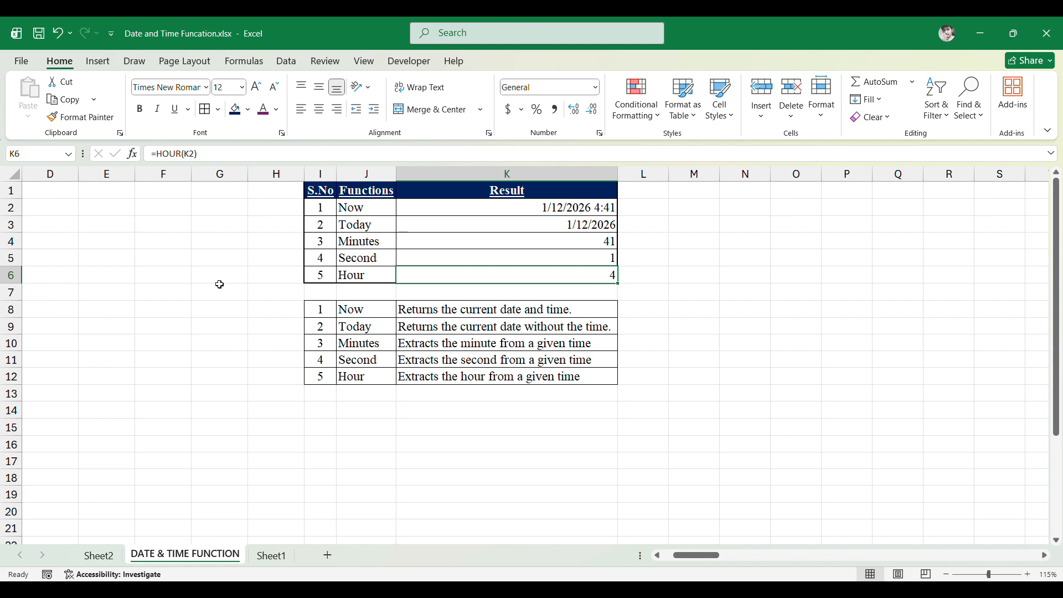
- Enter the date 1/12/2026 in cell M2 beside the results table
key("Up")
key("Up")
key("Up")
key("Up")
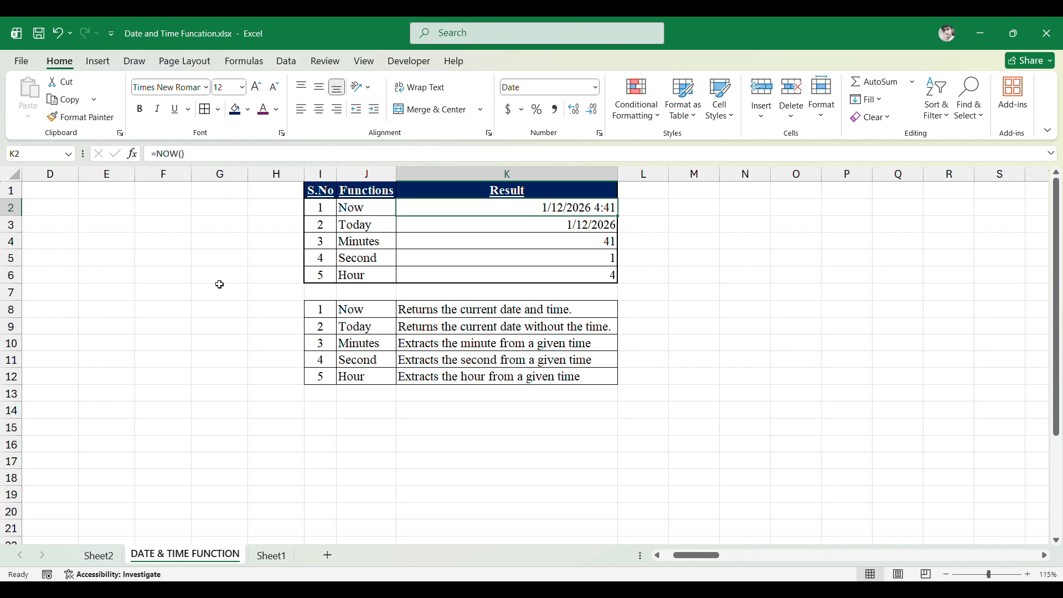
key("Right")
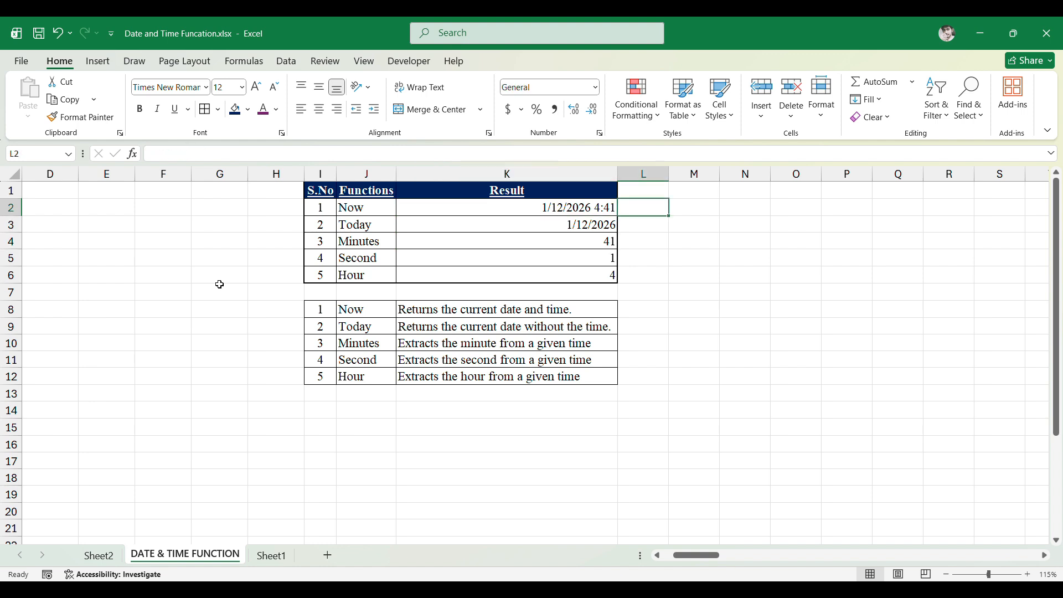
key("Right")
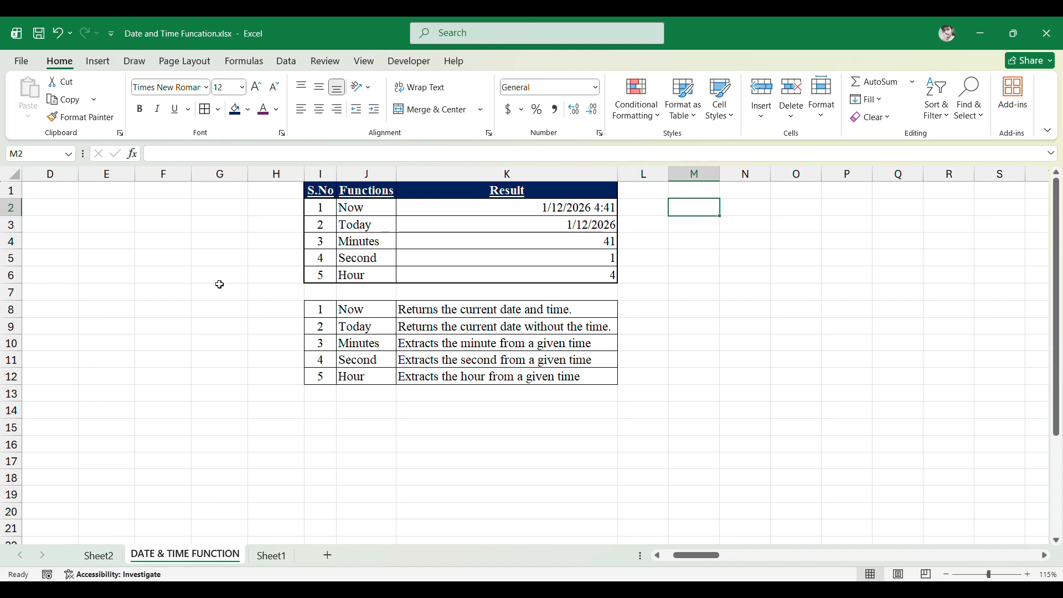
type("1/")
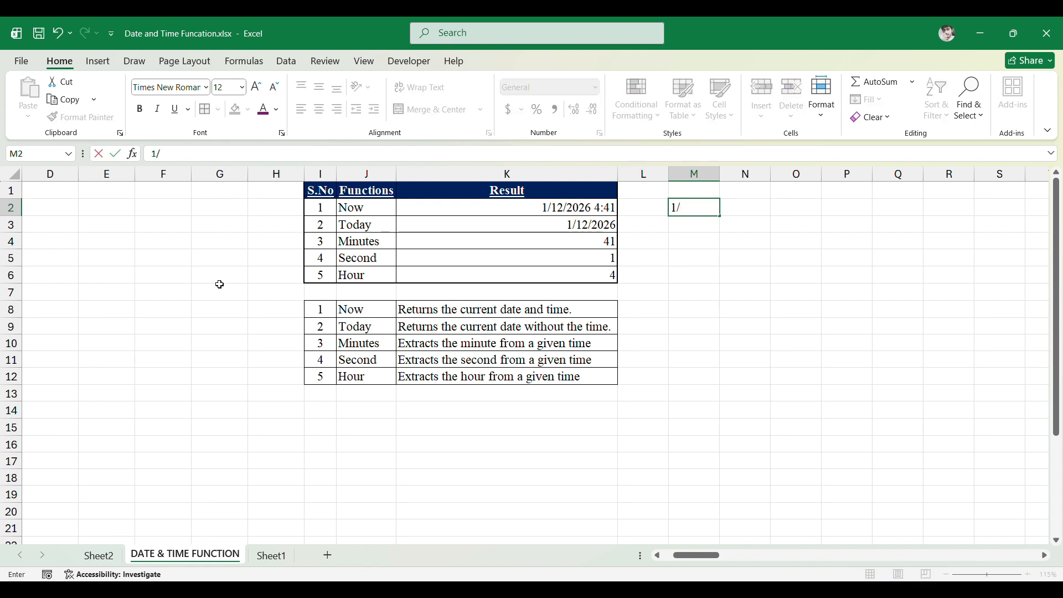
type("12/2026")
key("Return")
key("Up")
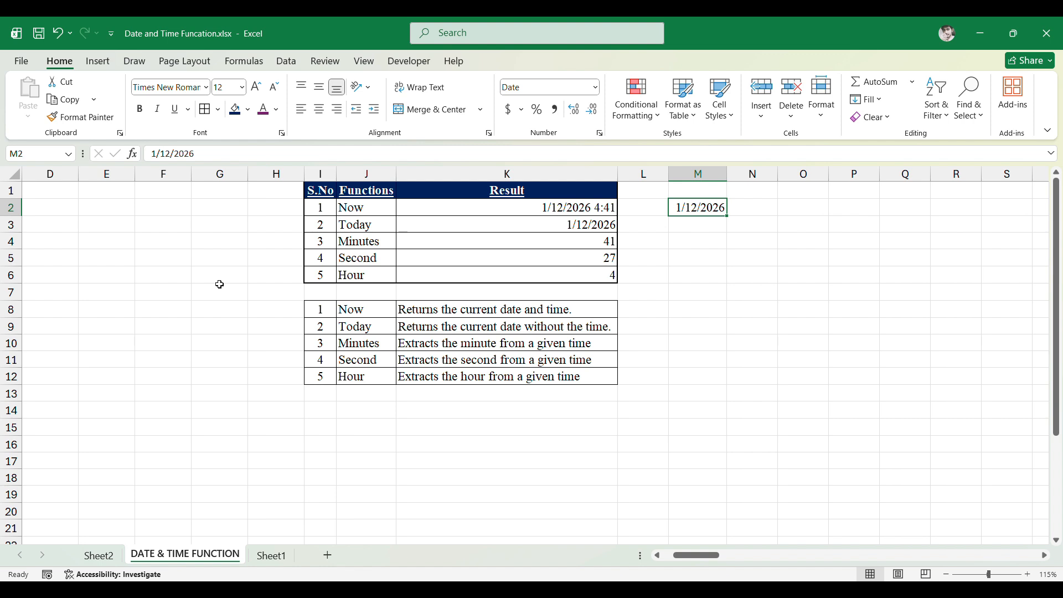
key("Up")
key("Down")
key("Left")
key("Down")
key("Left")
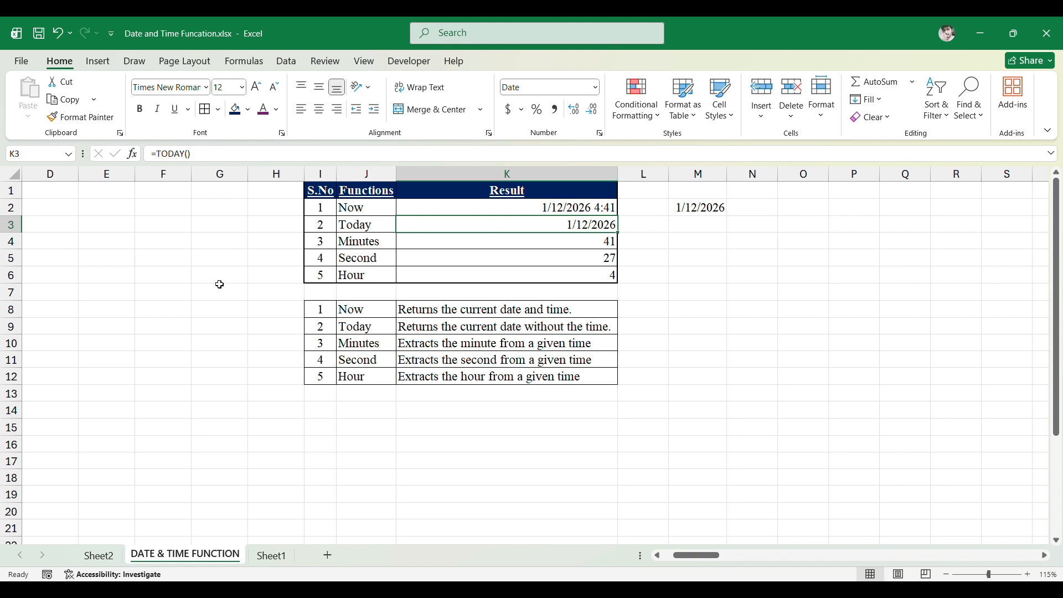
- Step through the Result column cells and the date beside the table to review their formulas
key("Down")
key("Down")
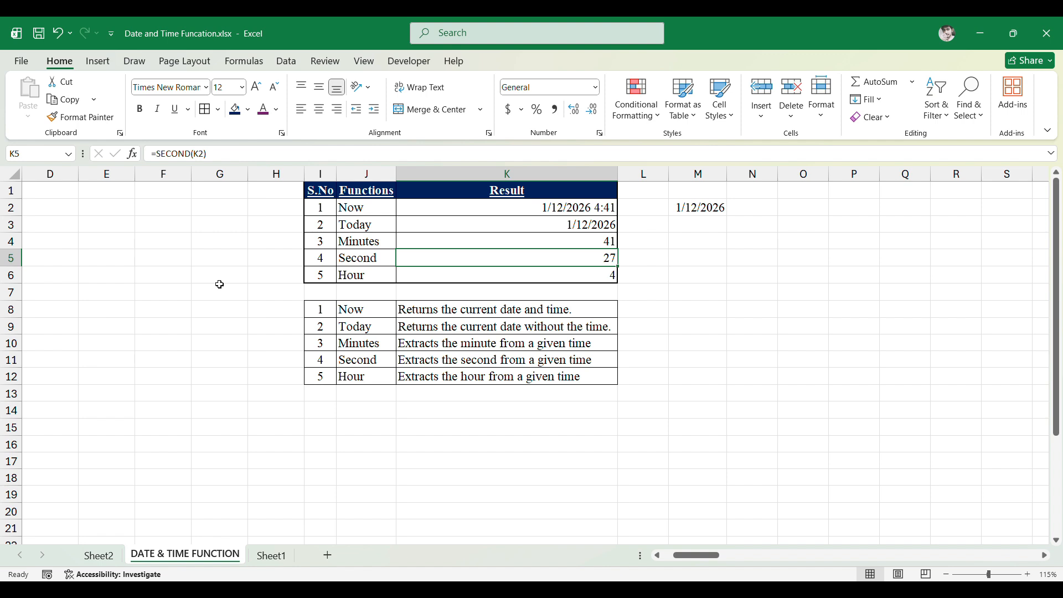
key("Up")
key("Up")
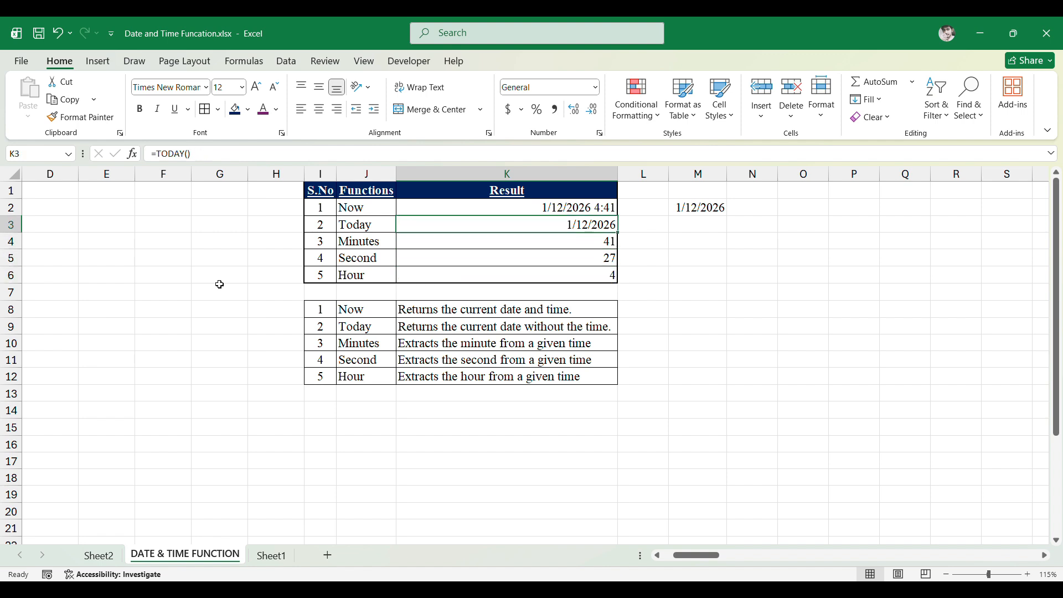
key("Up")
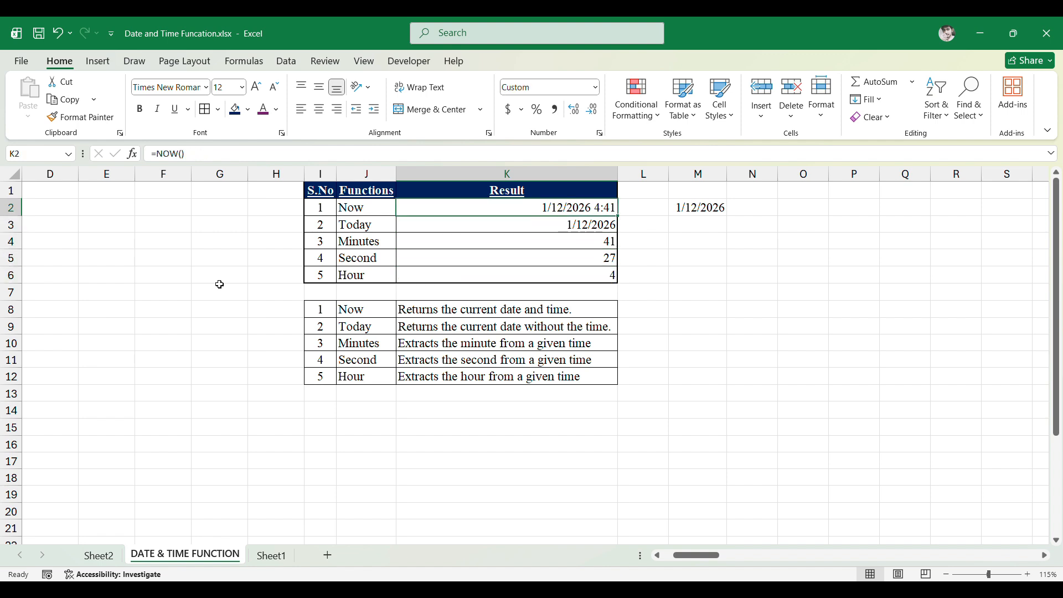
key("Down")
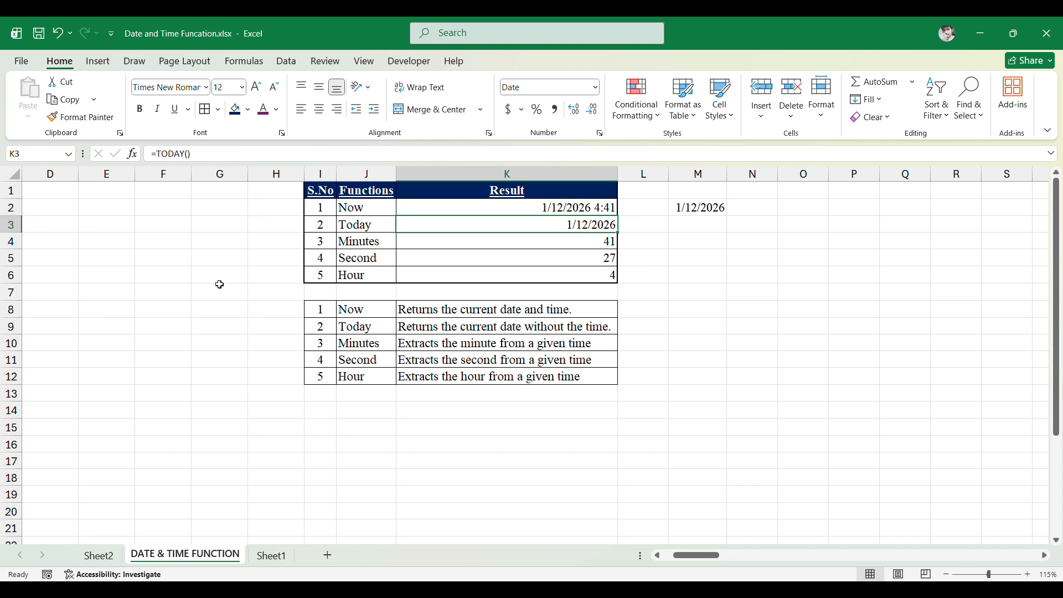
key("Up")
key("Right")
key("Right")
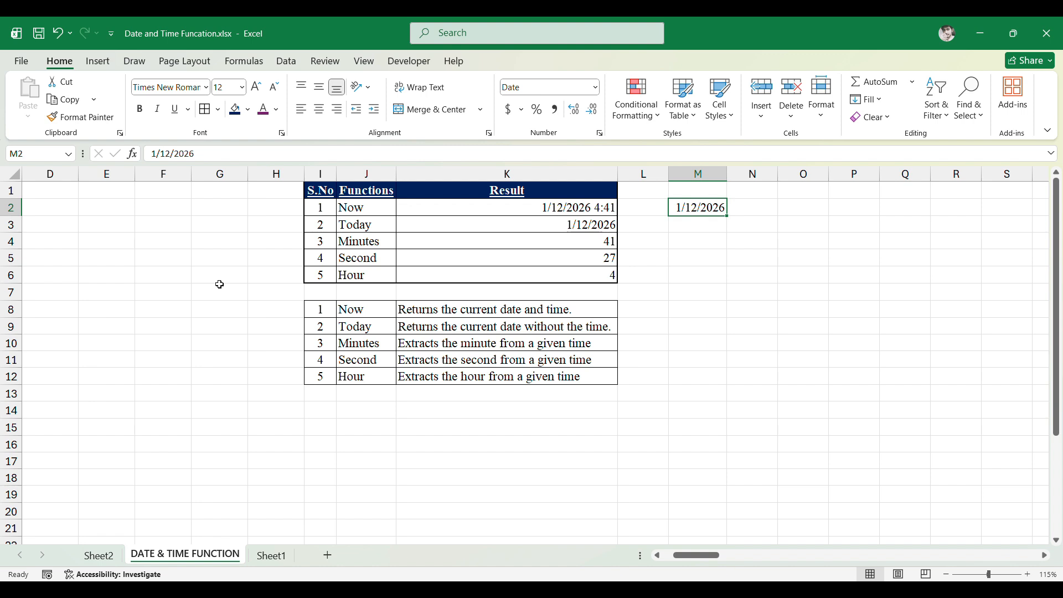
key("Down")
key("Left")
key("Left")
key("Down")
key("Down")
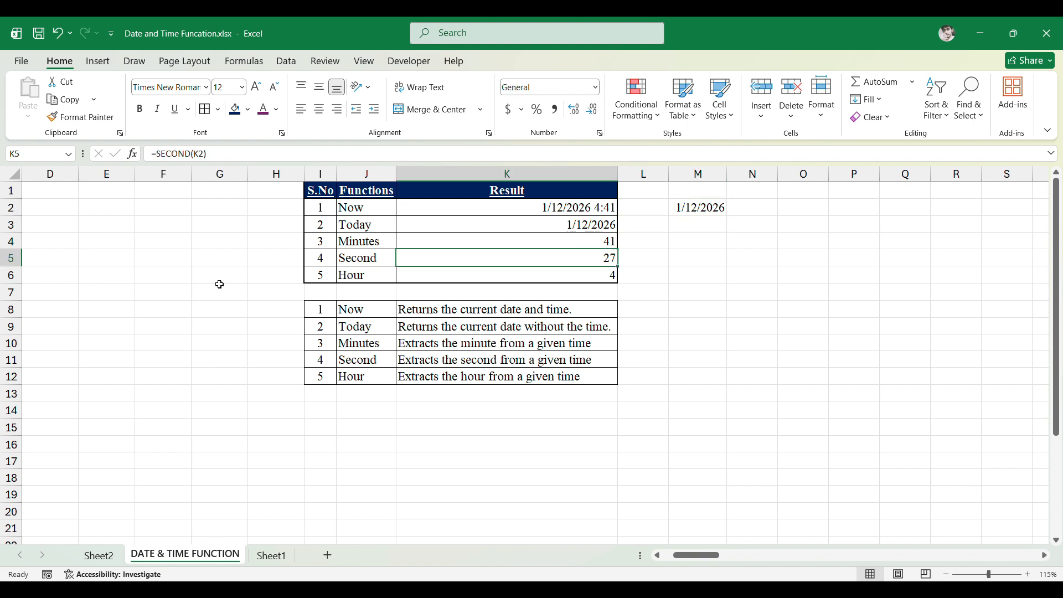
key("Down")
key("Down")
key("Left")
key("Down")
key("Right")
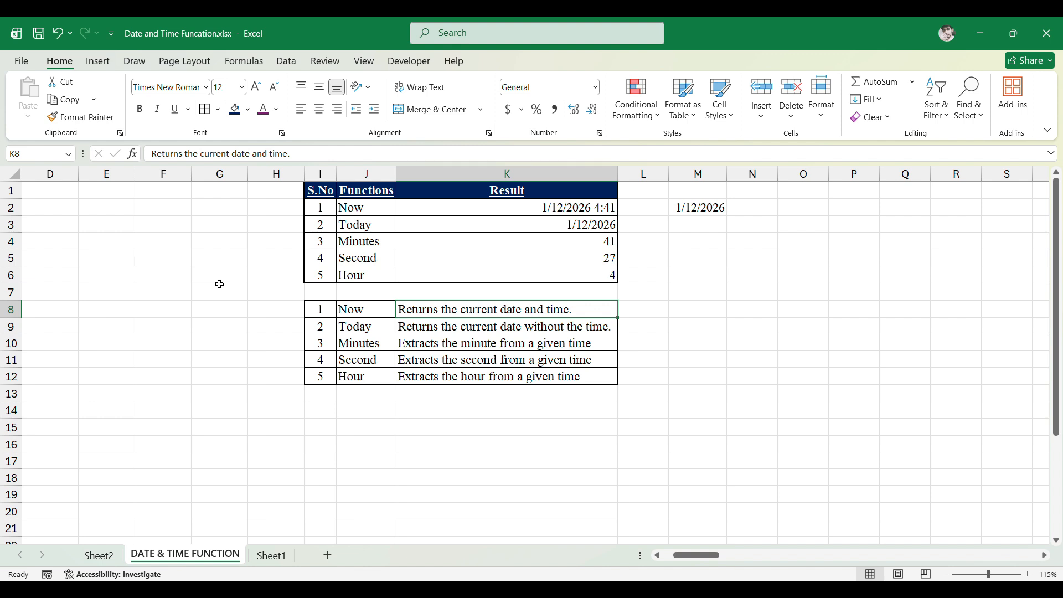
- Review each function description in the lower explanation table, row by row
key("Up")
key("Up")
key("Up")
key("Up")
key("Up")
key("Up")
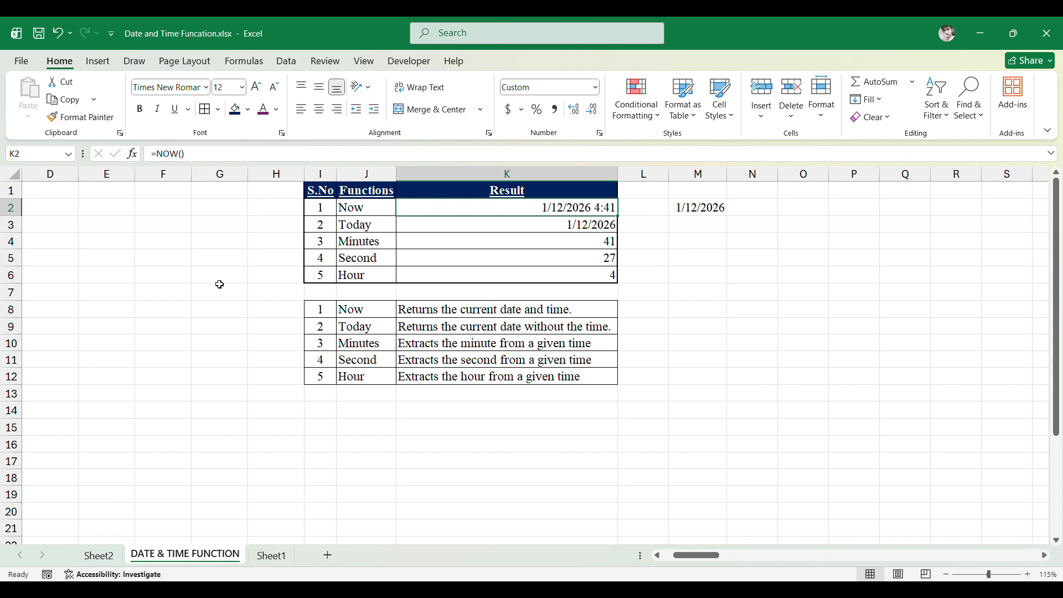
key("Down")
key("Down")
key("Down")
key("Down")
key("Down")
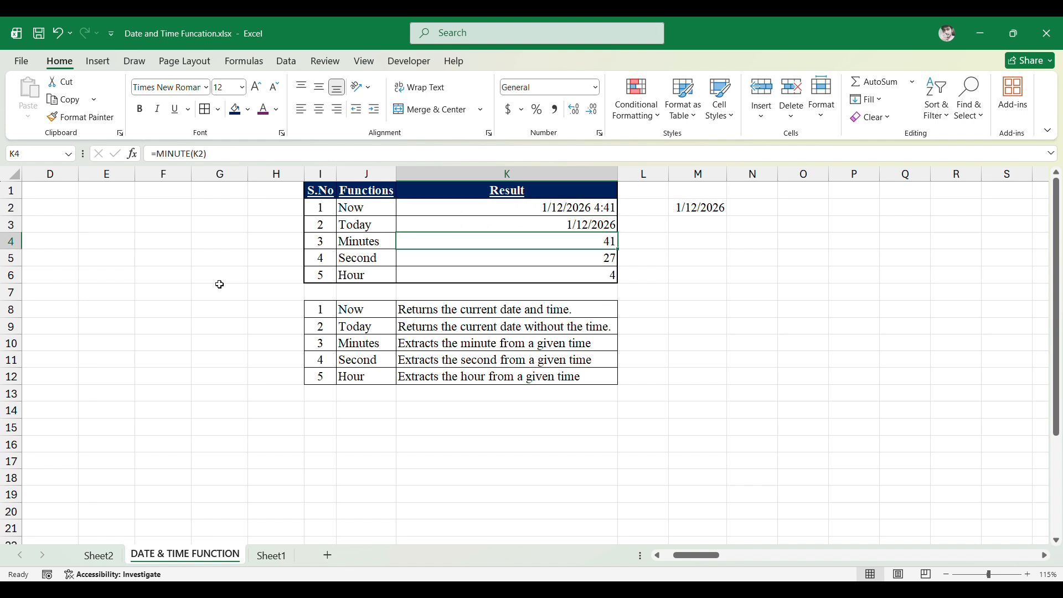
key("Down")
key("Down")
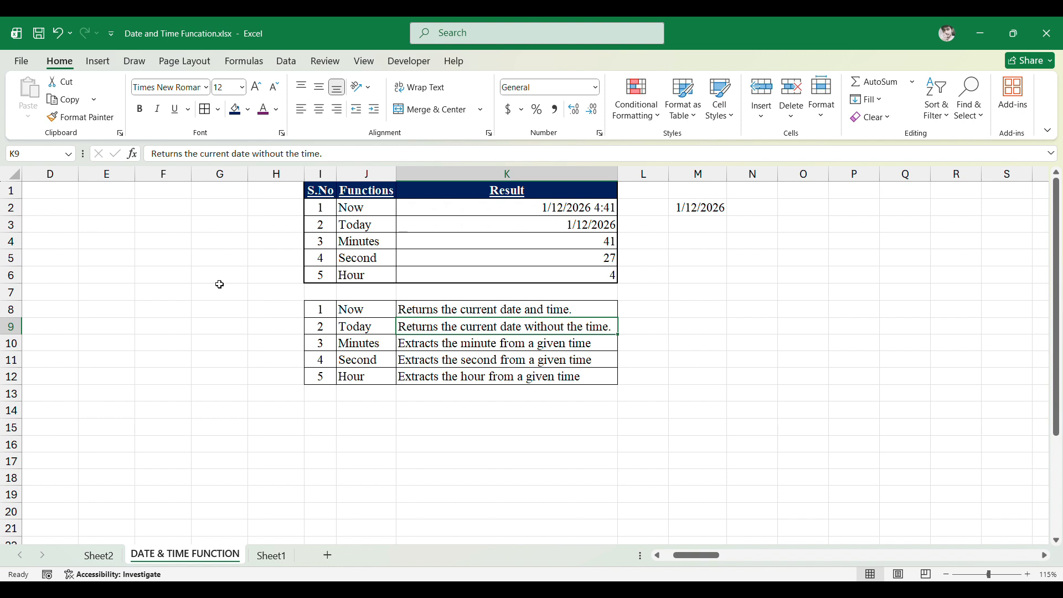
key("Down")
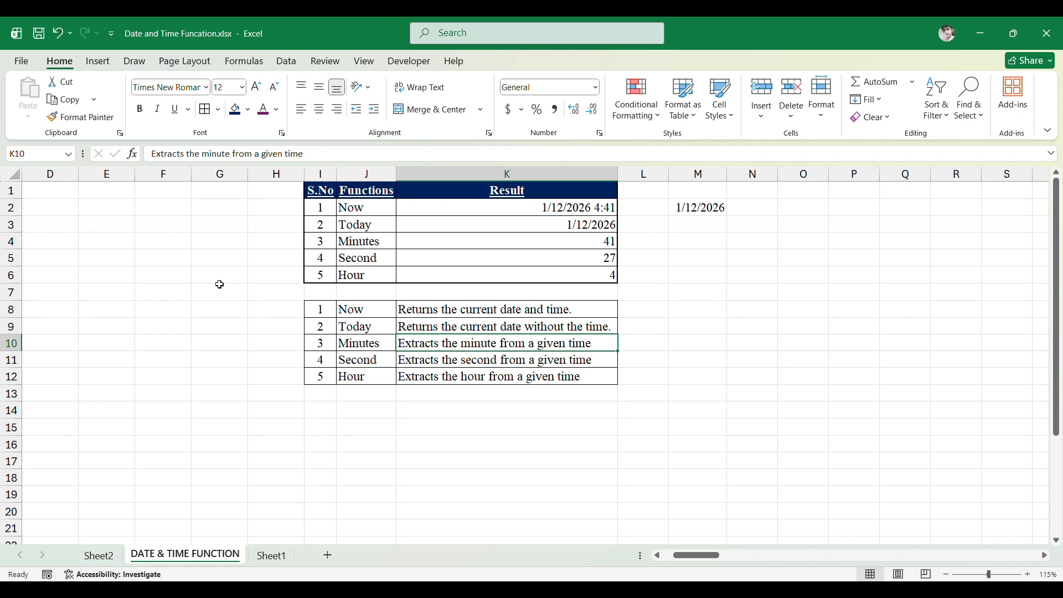
key("Down")
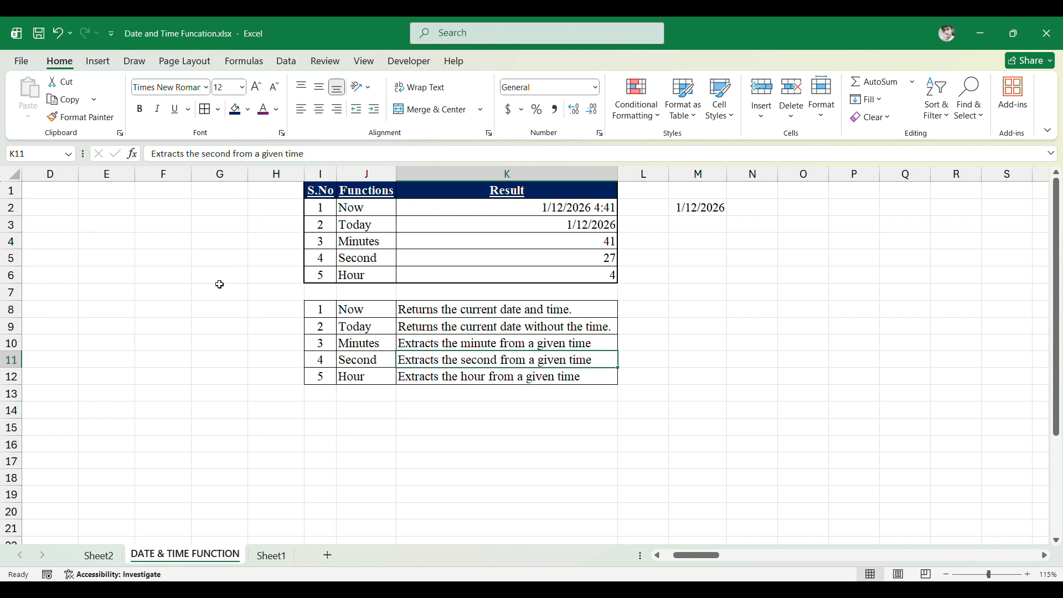
key("Down")
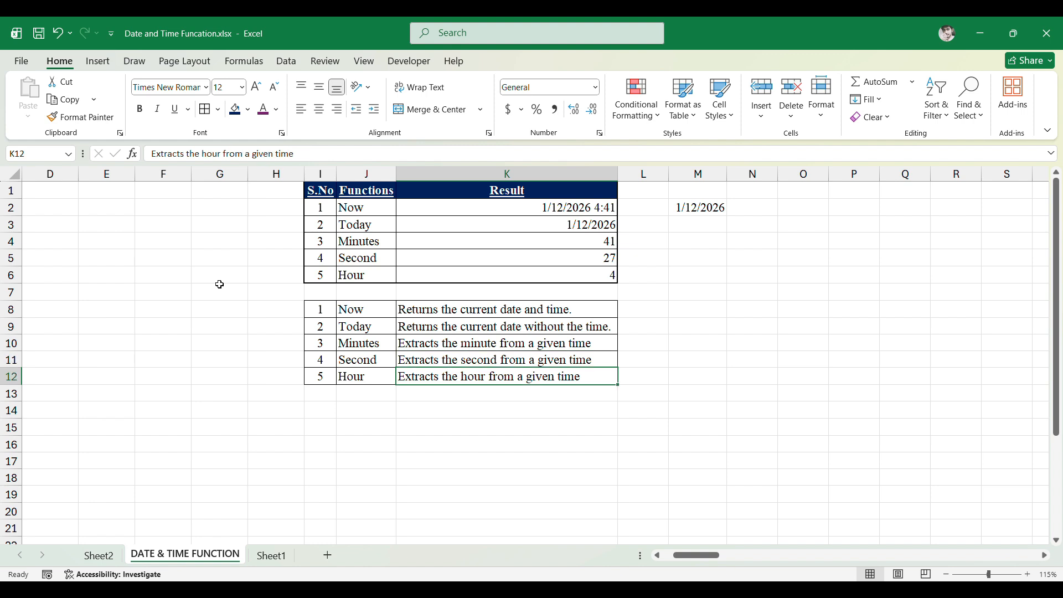
- Move to the Date, Year, Month, Day table and examine its dates and function descriptions
key("ctrl+Up")
key("ctrl+Up")
key("ctrl+Up")
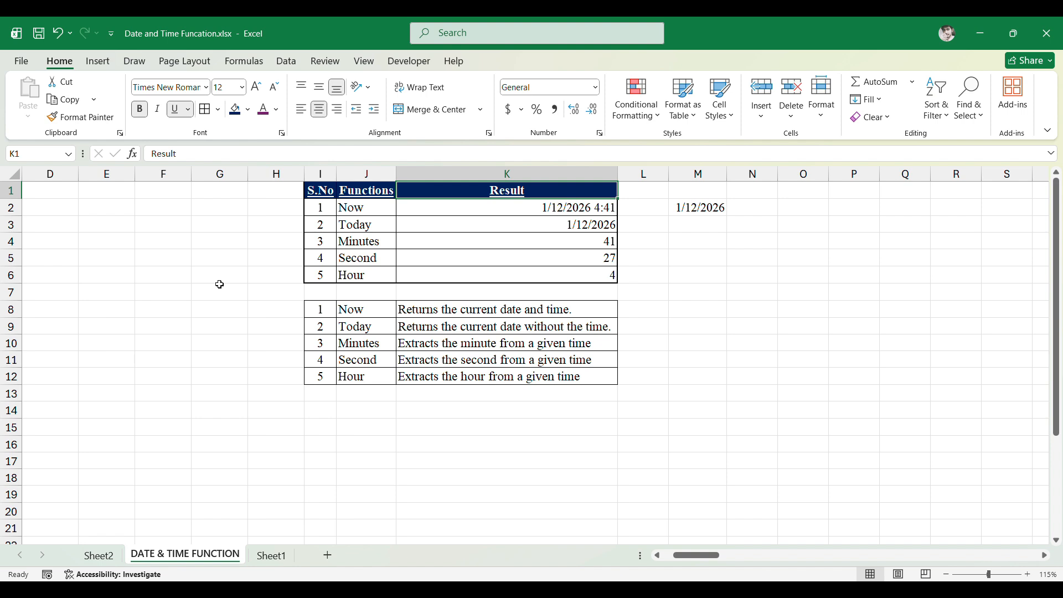
key("ctrl+Right")
key("ctrl+Right")
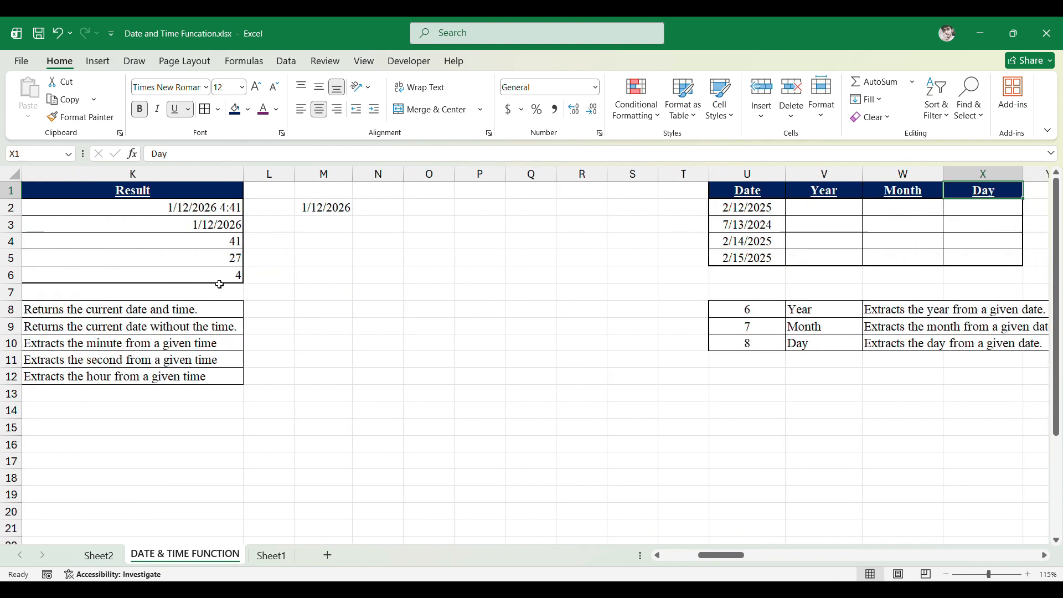
key("Right")
key("Right")
key("Left")
key("Left")
key("Left")
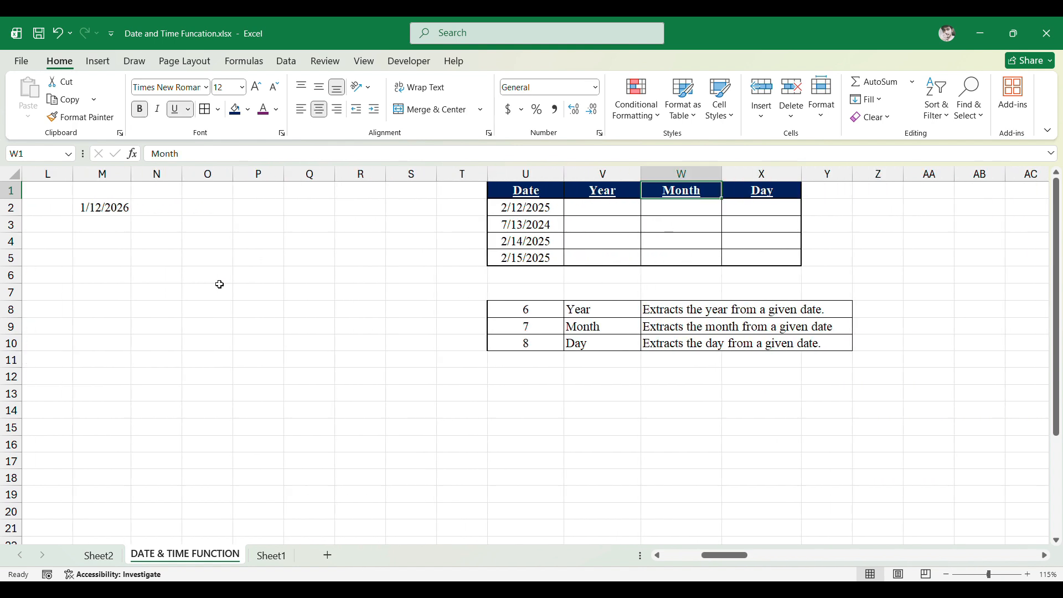
key("Down")
key("Down")
key("Down")
key("Down")
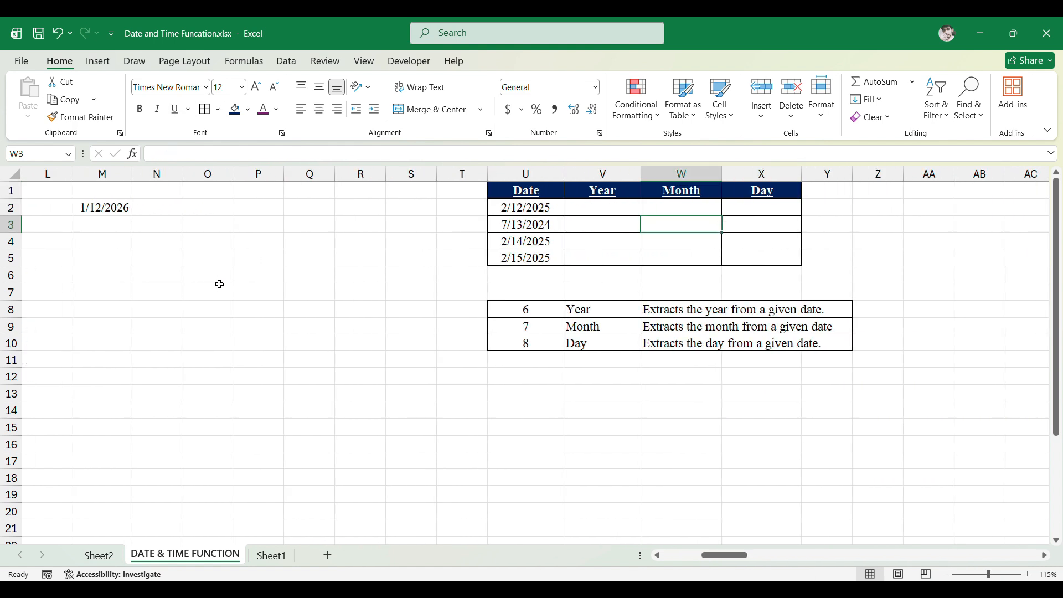
key("Down")
key("Down")
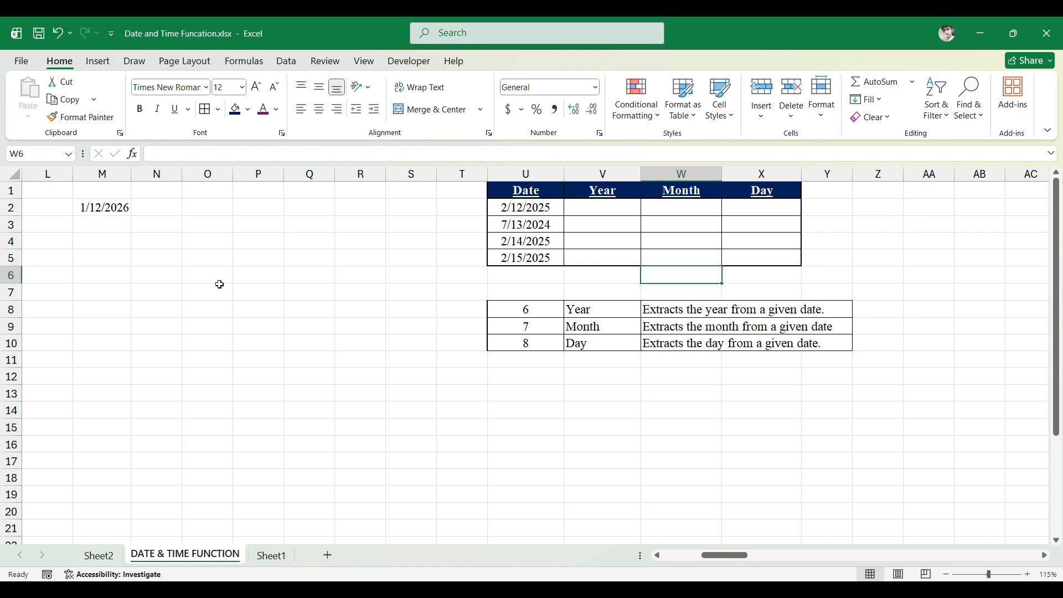
key("Left")
key("Down")
key("Down")
key("Down")
key("Up")
key("Up")
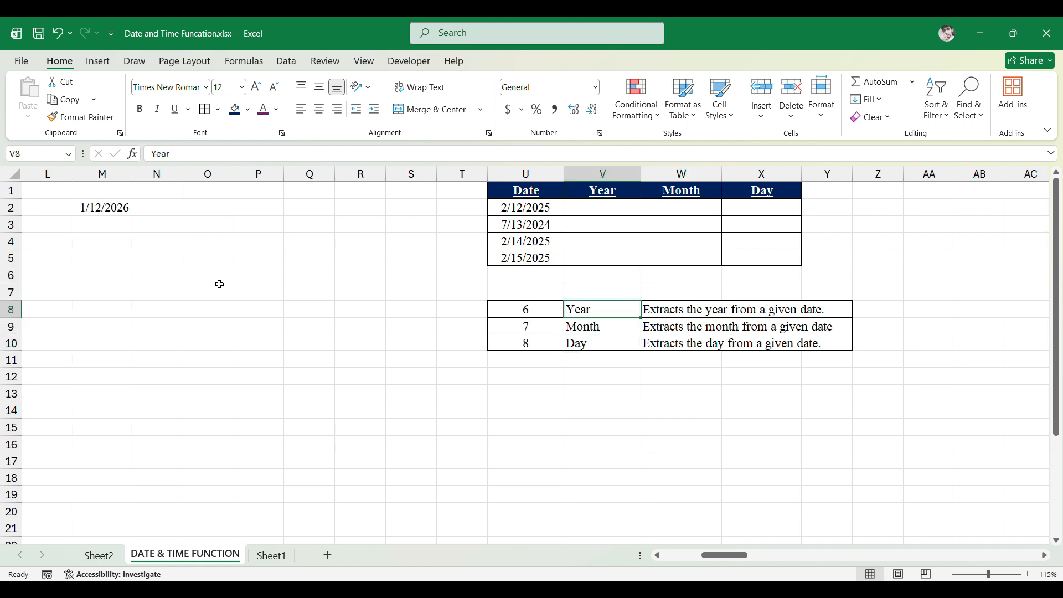
key("Right")
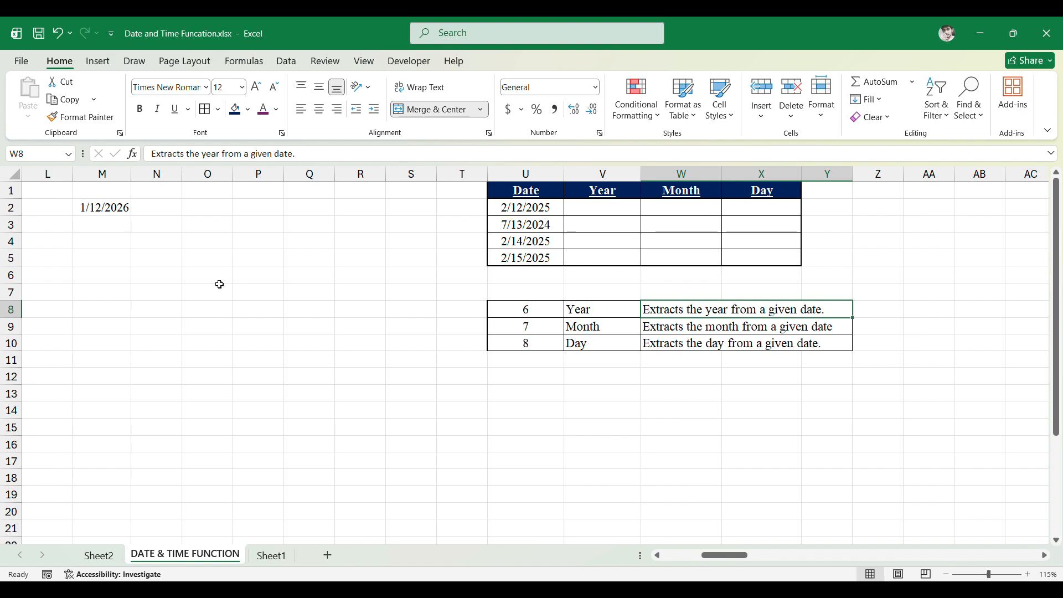
key("Down")
key("Left")
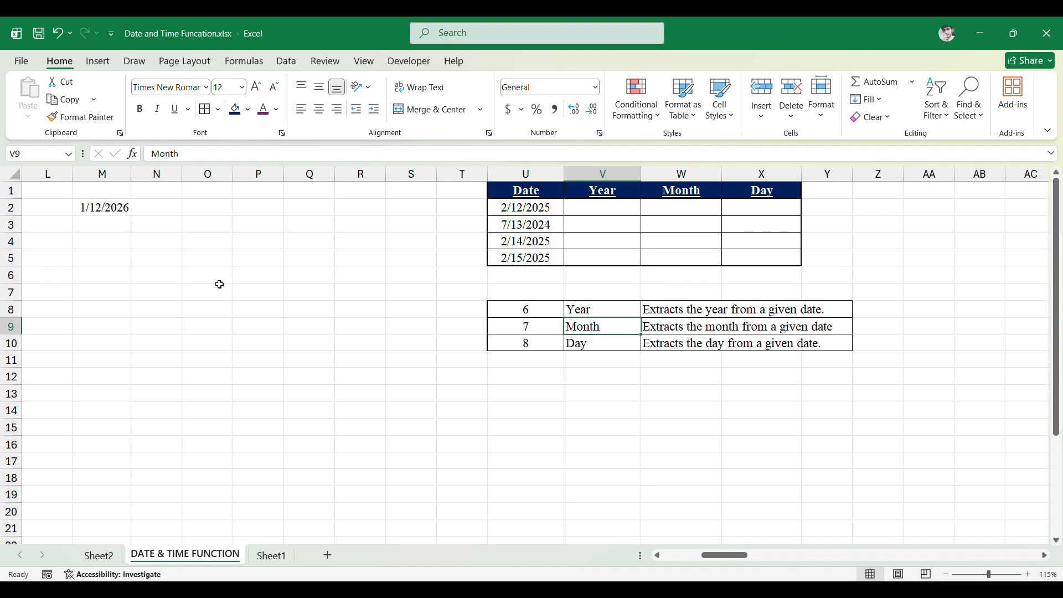
key("Right")
key("Down")
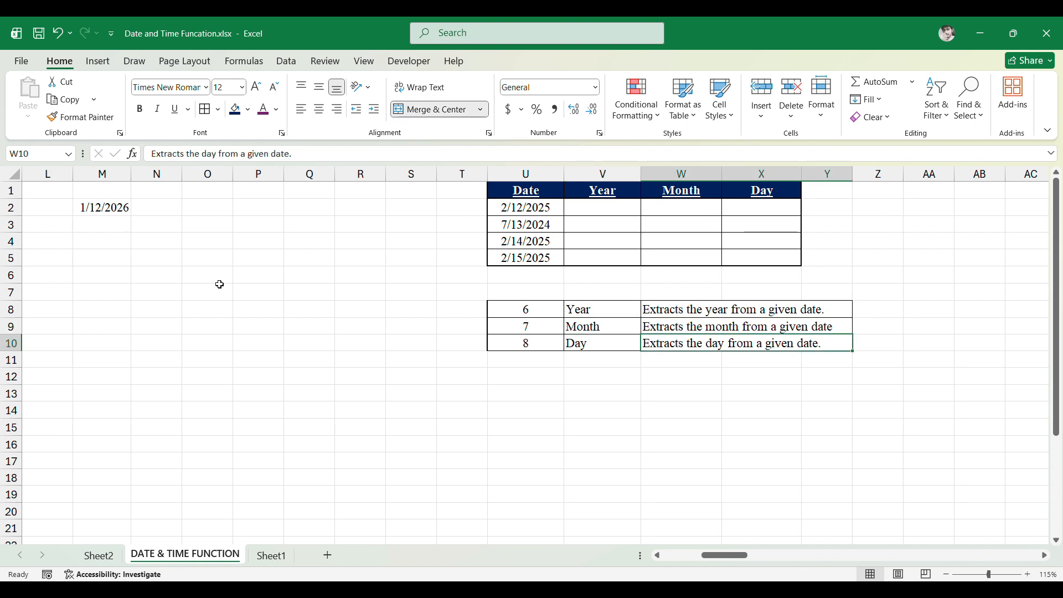
key("Left")
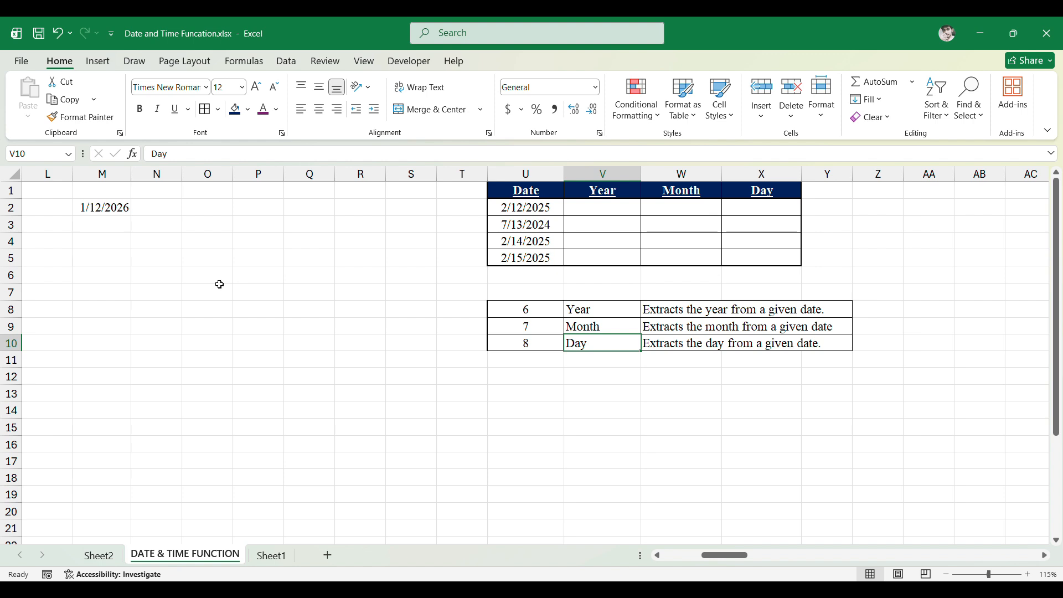
key("Up")
key("Up")
key("Up")
key("Up")
key("Up")
key("Up")
key("Up")
key("Up")
key("Up")
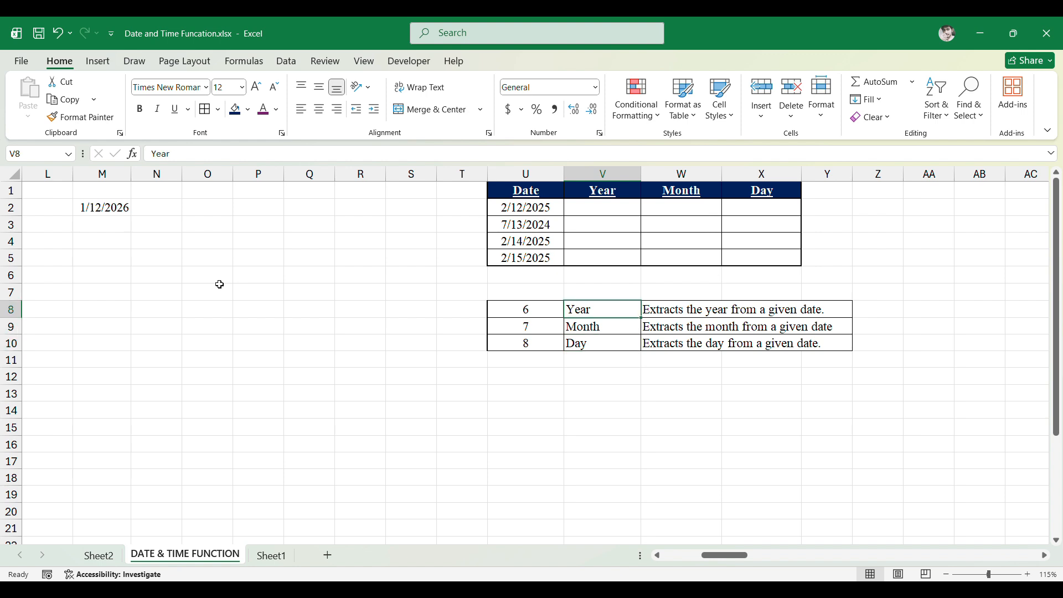
key("Down")
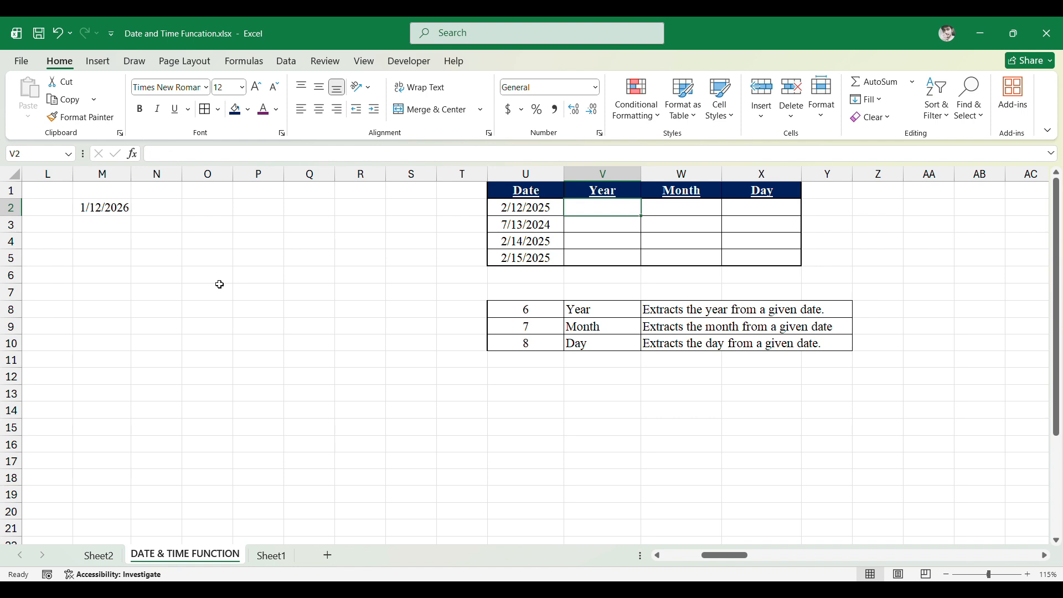
key("Left")
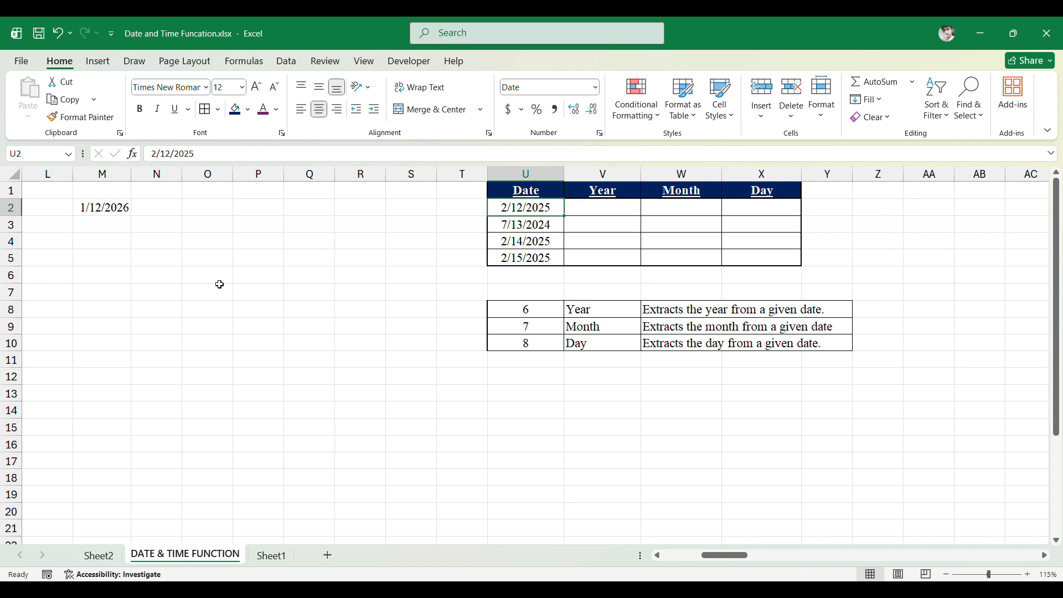
key("Right")
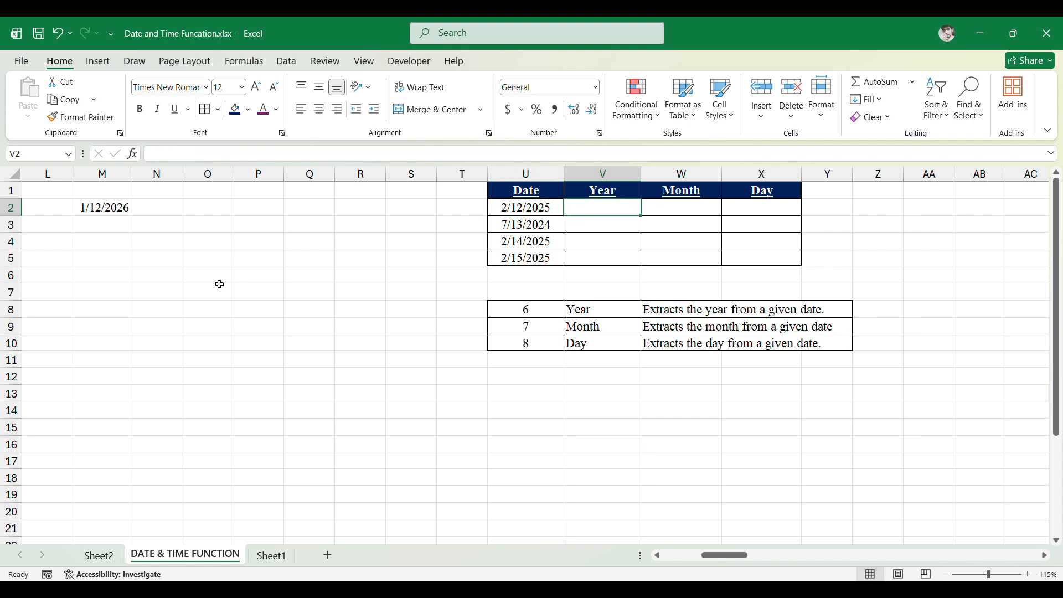
- Enter =YEAR(U2) in the first Year cell to extract the year from the first date
type("=Year")
key("Tab")
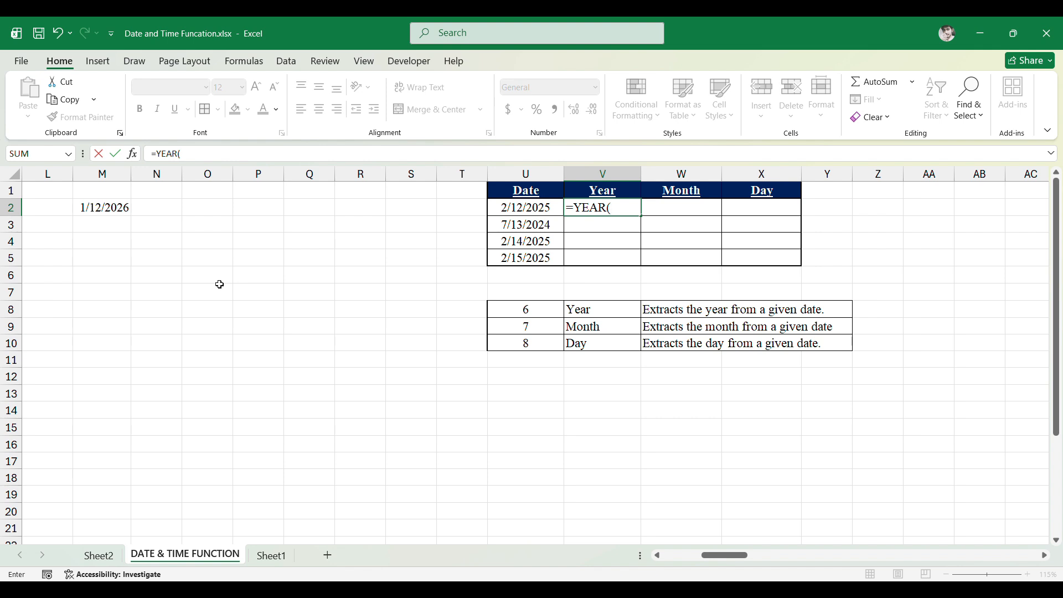
key("Left")
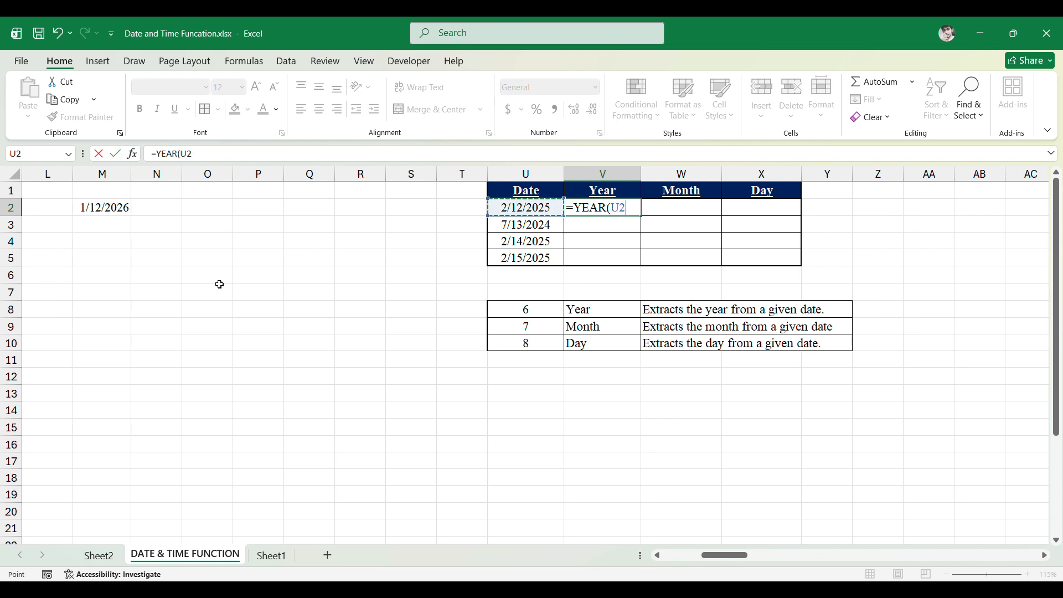
type(")")
key("ctrl+Return")
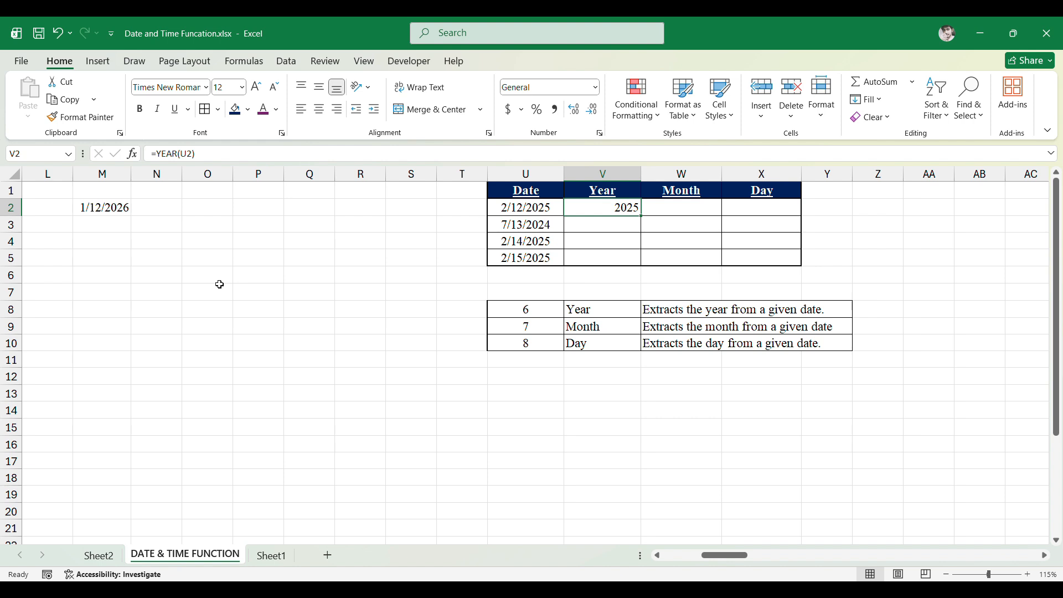
- Enter =MONTH(U2) in the first Month cell to extract the month from the first date
key("Left")
key("Right")
key("Left")
key("Right")
key("Right")
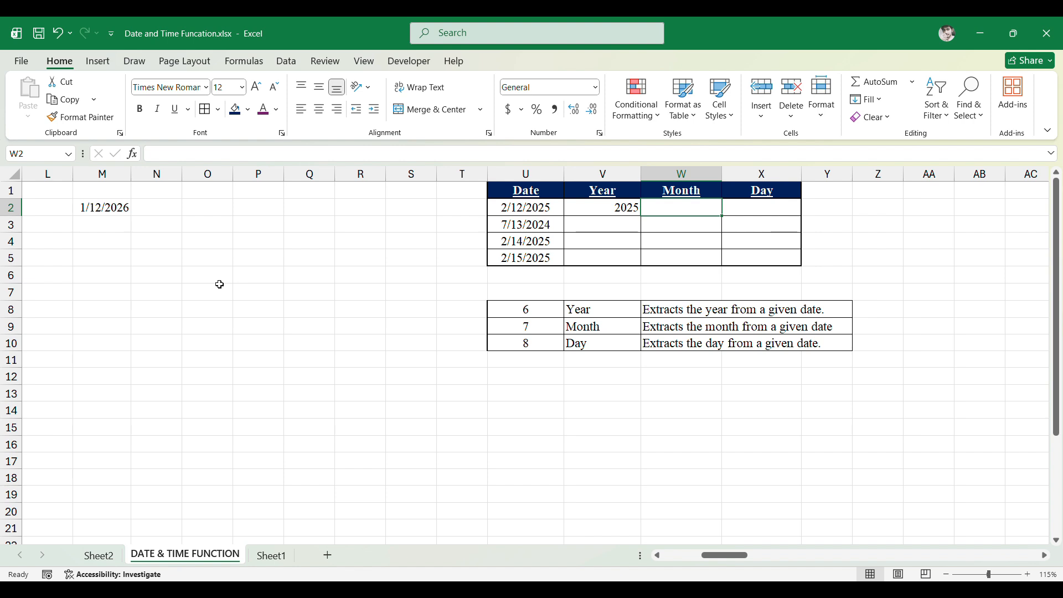
type("=Month")
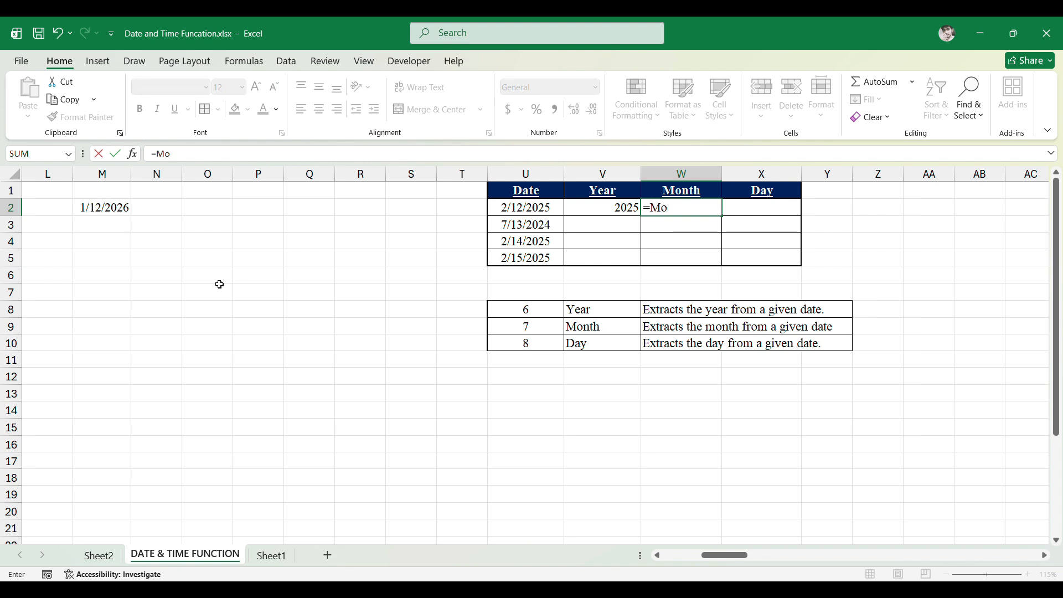
key("Tab")
key("Left")
key("Left")
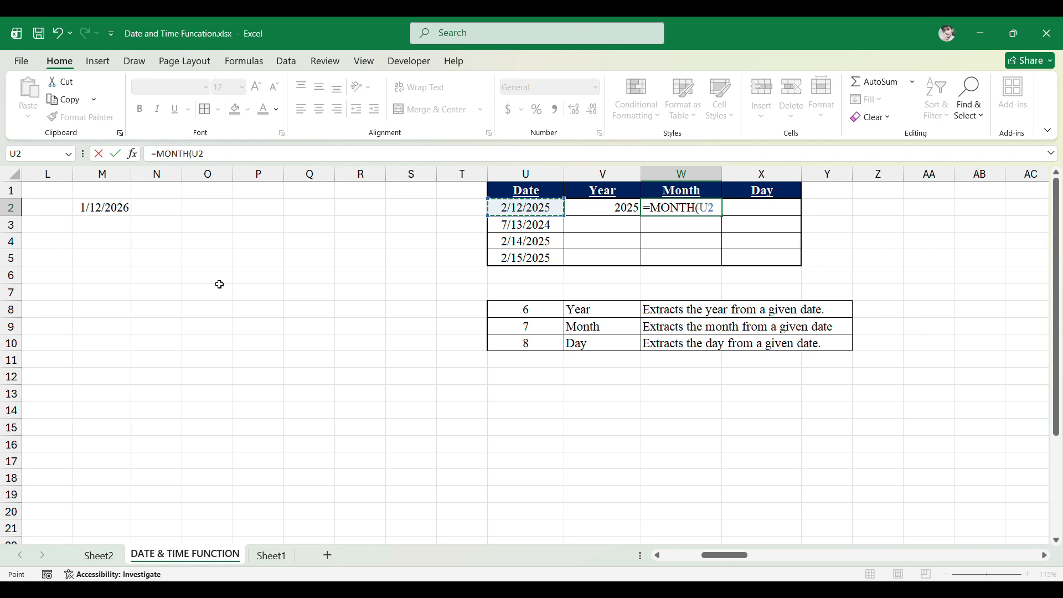
type(")")
key("Return")
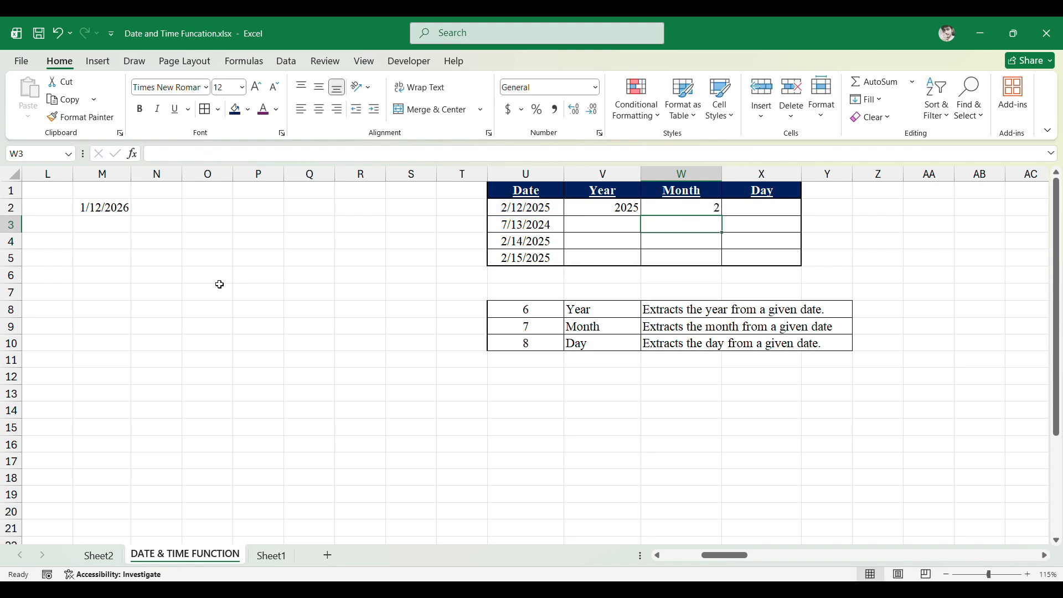
key("Up")
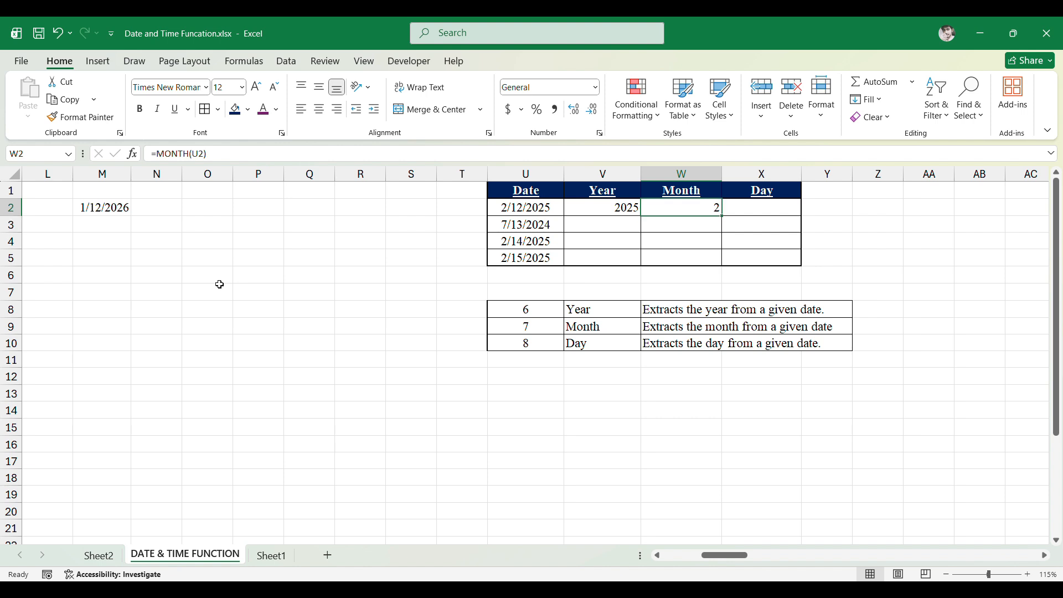
- Enter =DAY(U2) in the first Day cell to extract the day from the first date
key("Right")
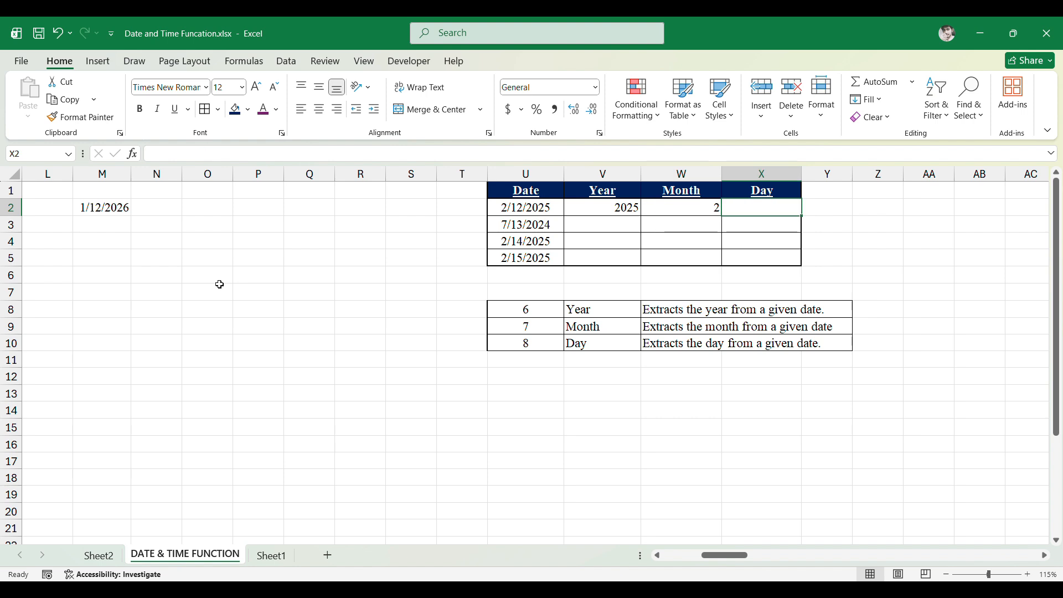
type("=day")
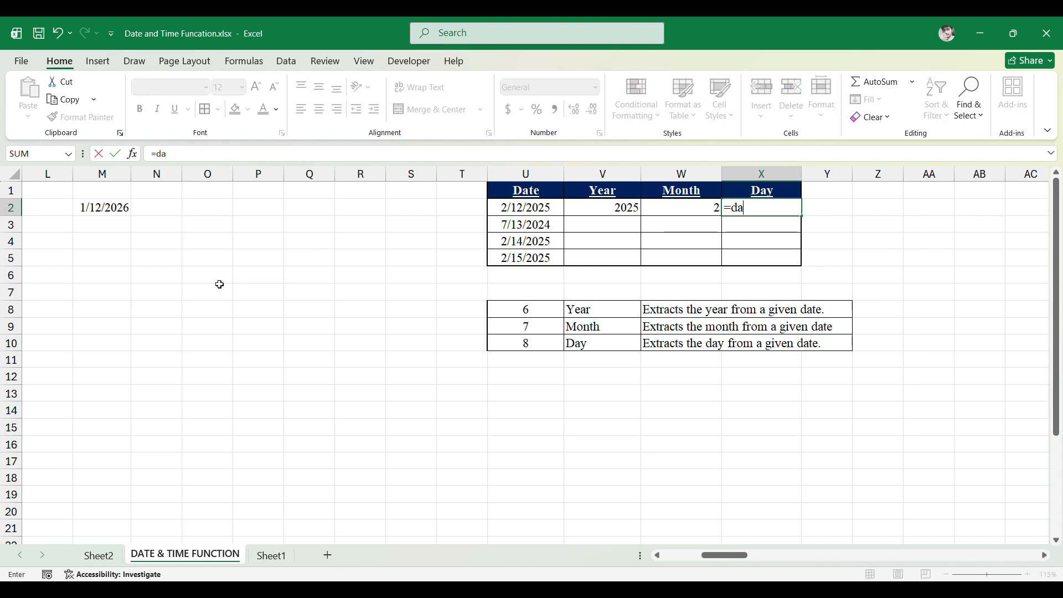
key("Tab")
key("Left")
key("Left")
key("Left")
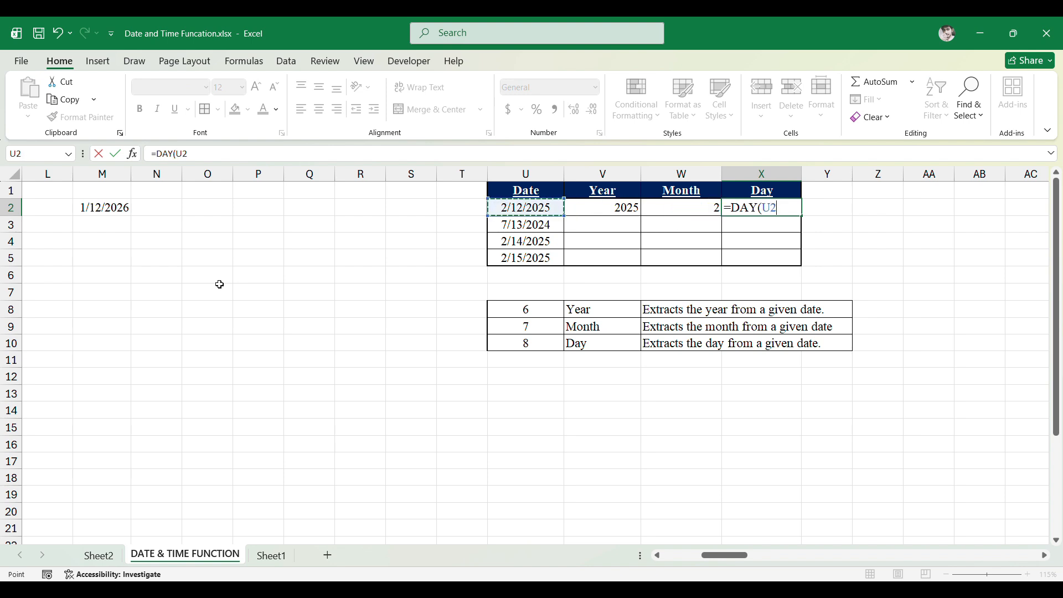
type(")")
key("Return")
key("Up")
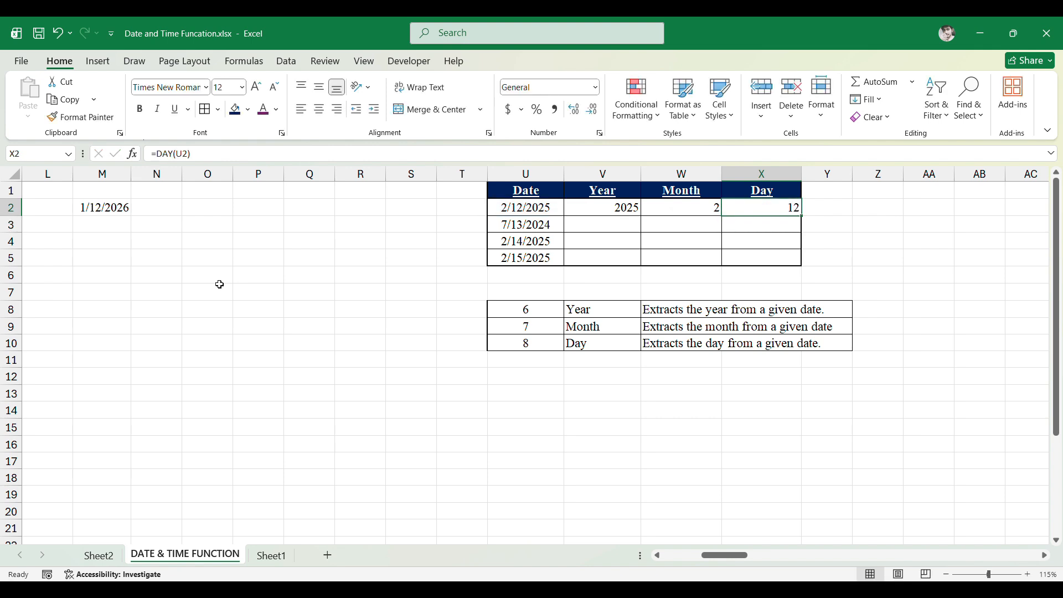
- Review the Year, Month and Day formulas in the first row of the table
key("Left")
key("Left")
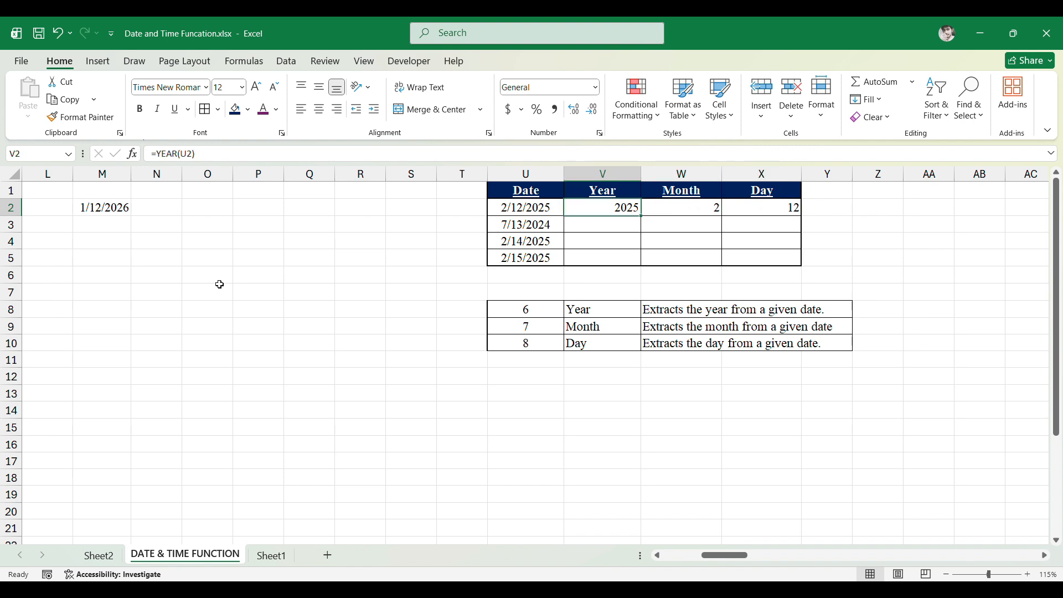
key("Left")
key("Right")
key("Right")
key("Right")
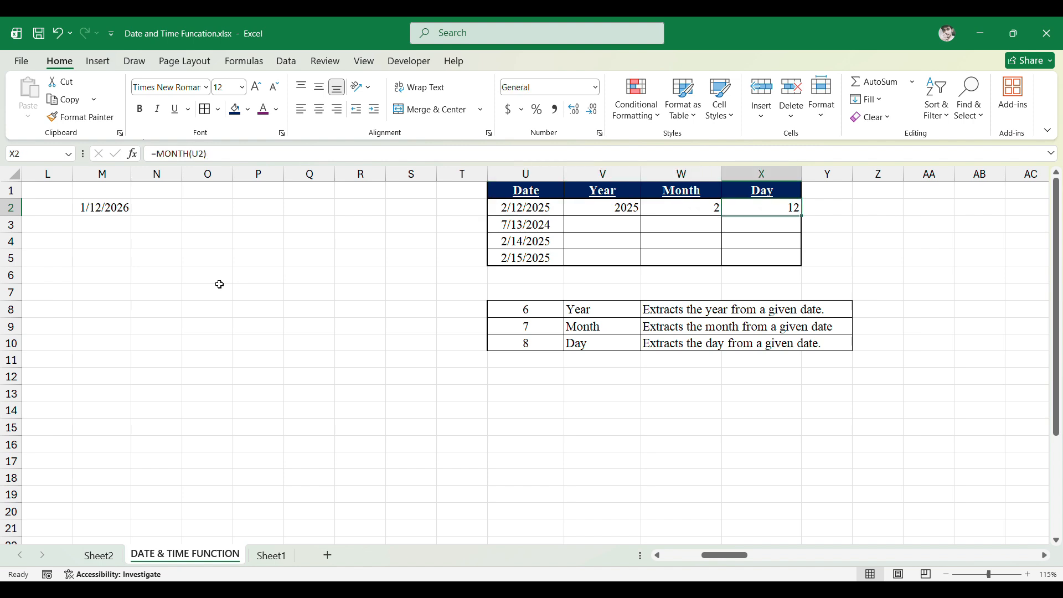
key("Left")
key("Left")
key("Down")
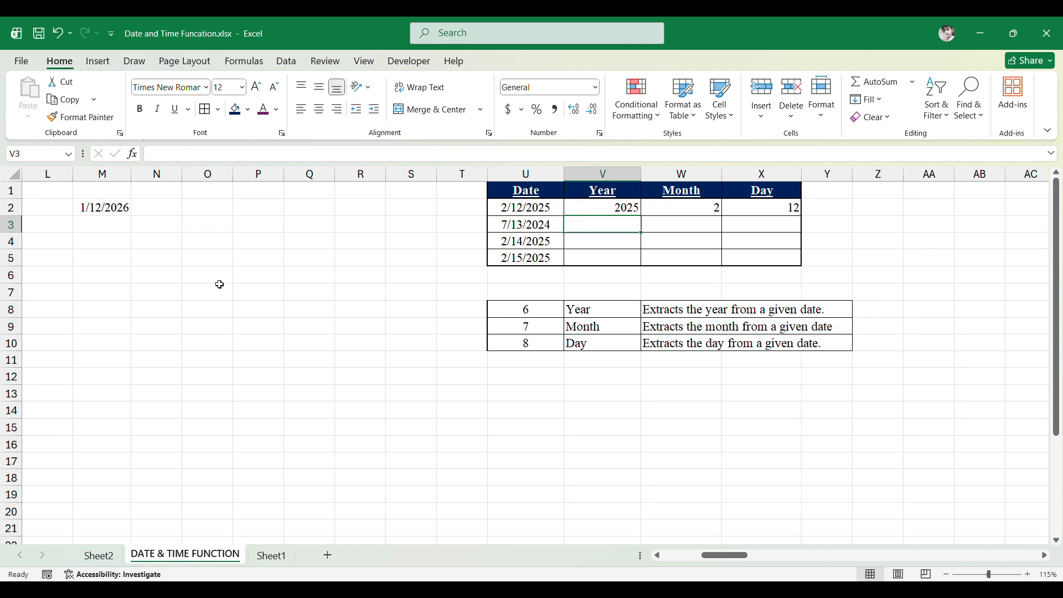
- Enter =YEAR(U3) in the second Year cell
key("Left")
key("Right")
type("=Yea")
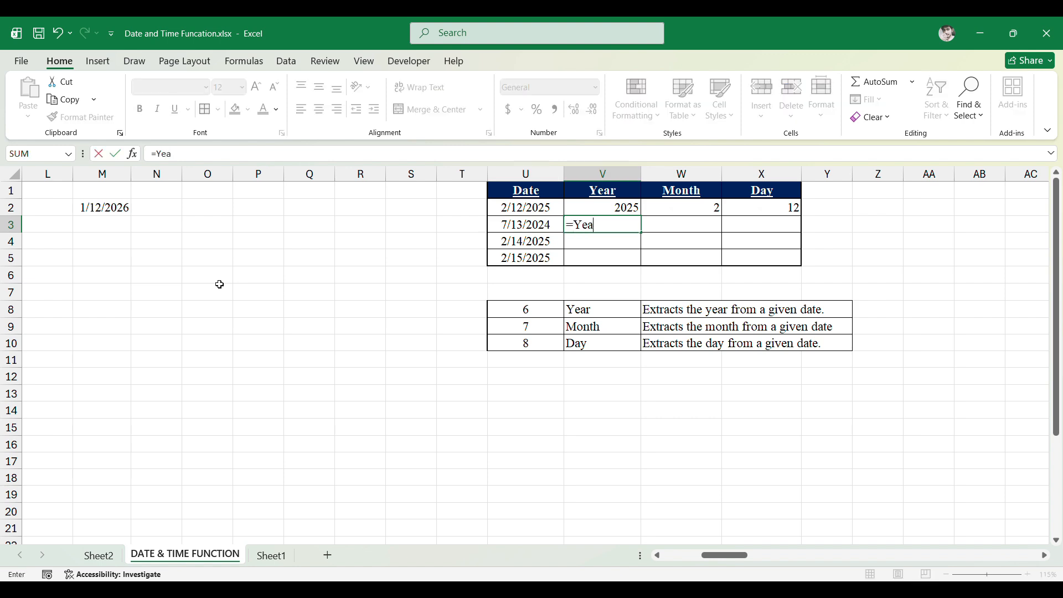
type("r")
key("Tab")
key("Left")
type(")")
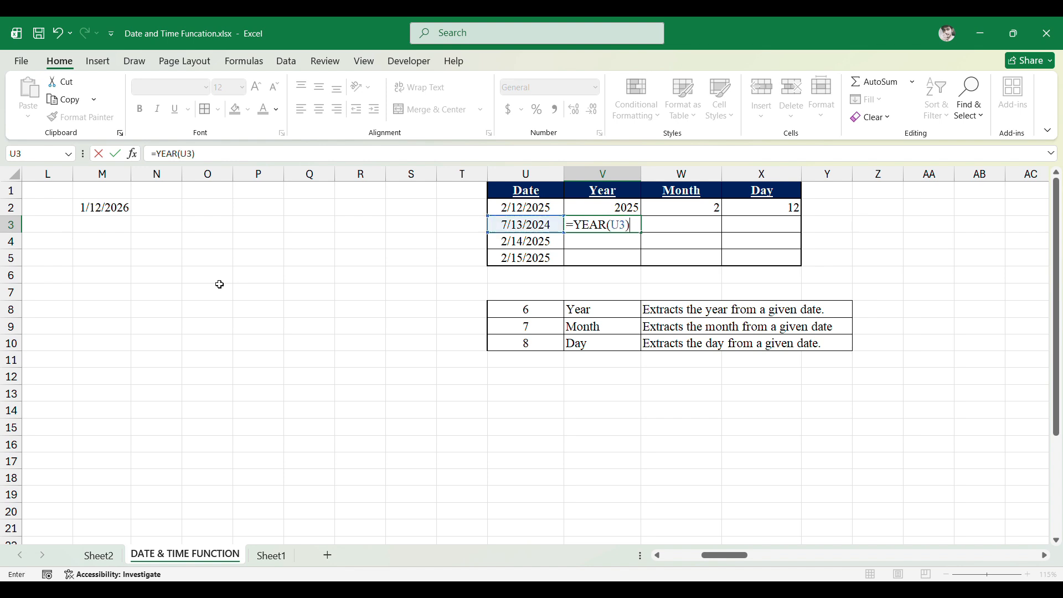
key("ctrl+Return")
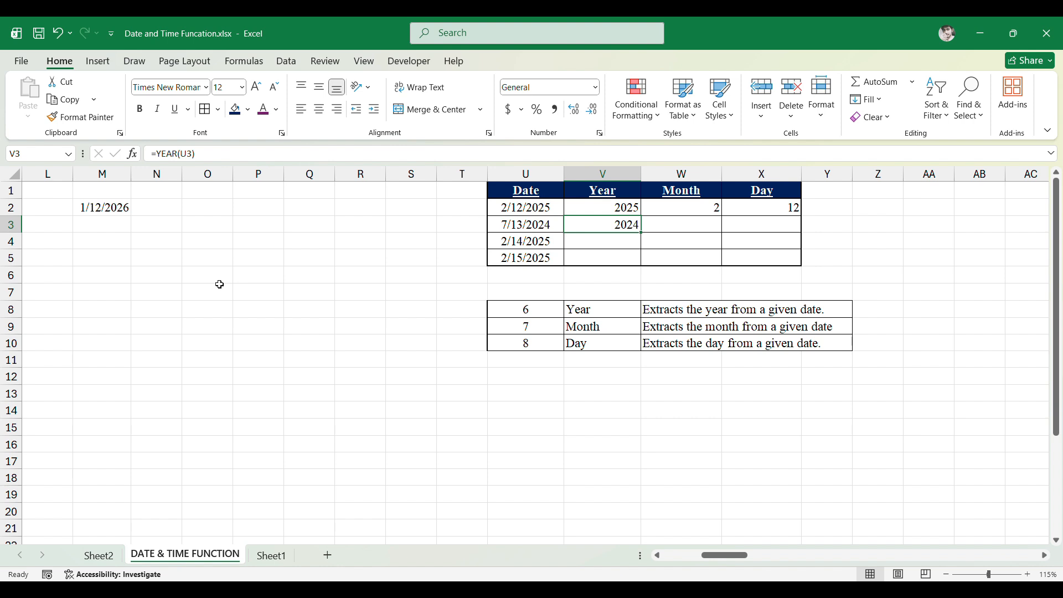
- Enter =MONTH(U3) in the second Month cell
key("Left")
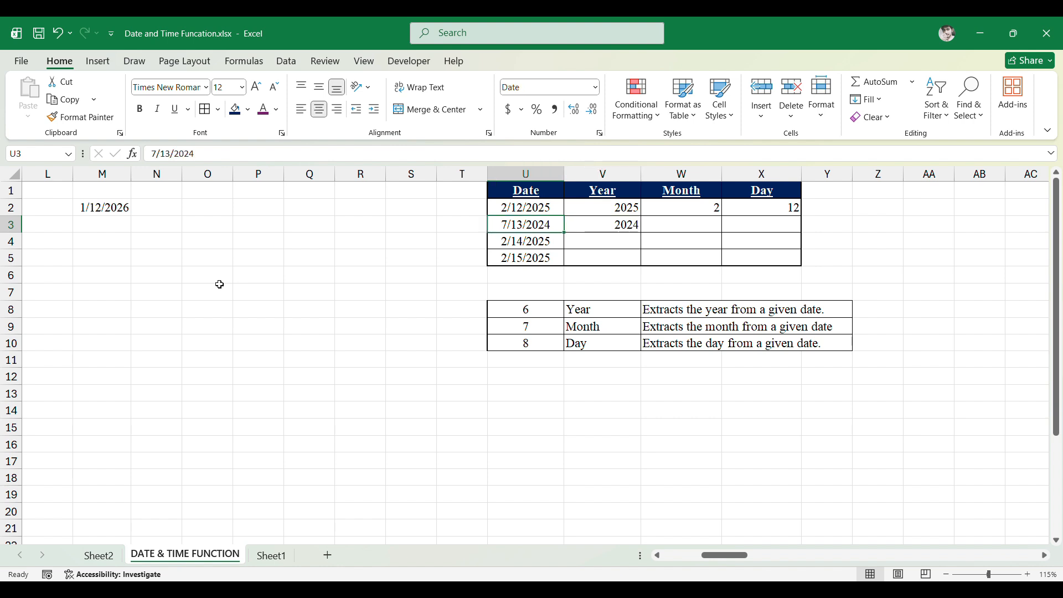
key("Right")
key("Left")
key("Right")
key("Right")
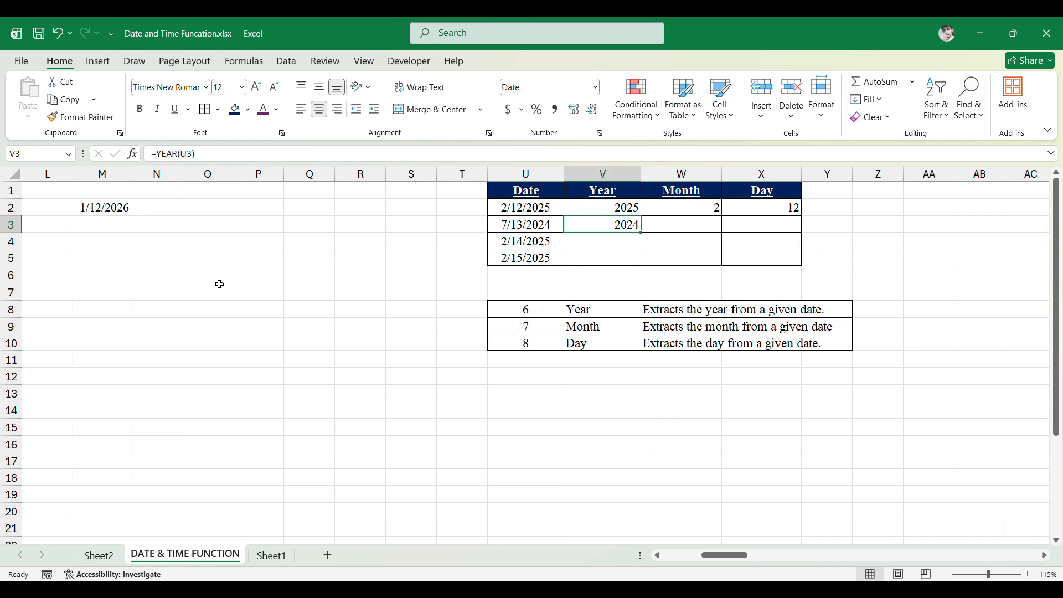
type("=")
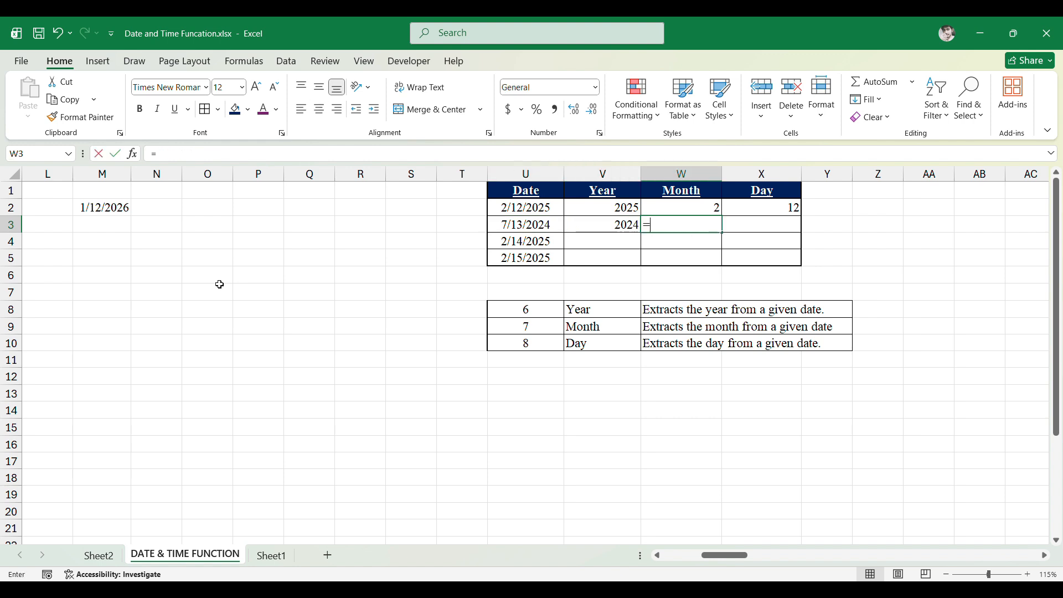
type("month")
key("Tab")
key("Left")
- Review the formulas in the second row of the Year, Month, Day table
key("Left")
type(")")
key("Return")
key("Up")
key("Right")
key("Left")
key("Left")
key("Left")
key("Right")
key("Left")
key("Right")
key("Right")
key("Right")
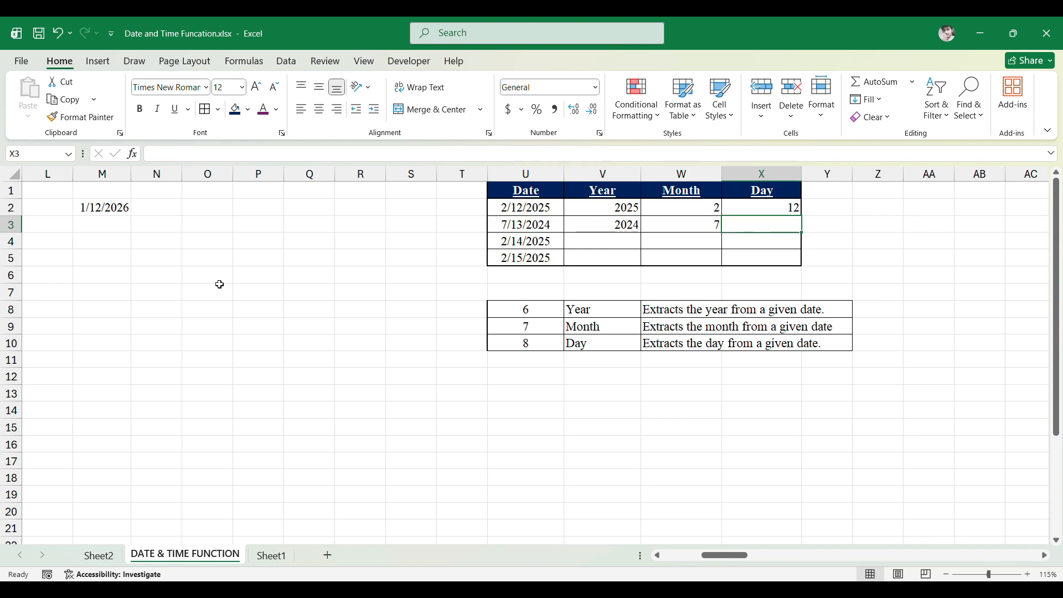
- Enter =DAY(U3) in the second Day cell
type("=")
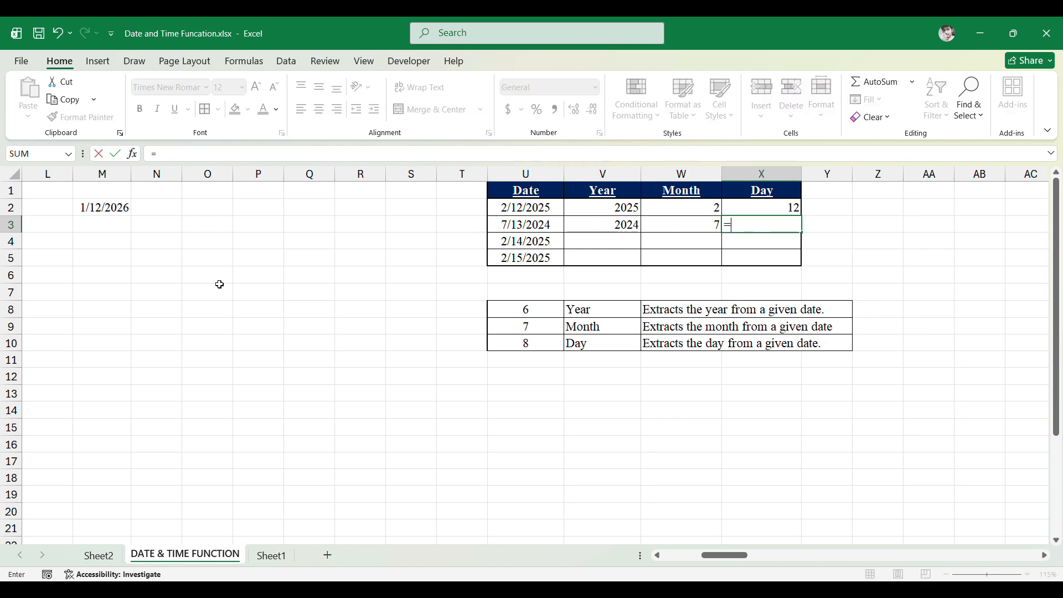
type("Day(")
key("Left")
key("Left")
key("Left")
type(")")
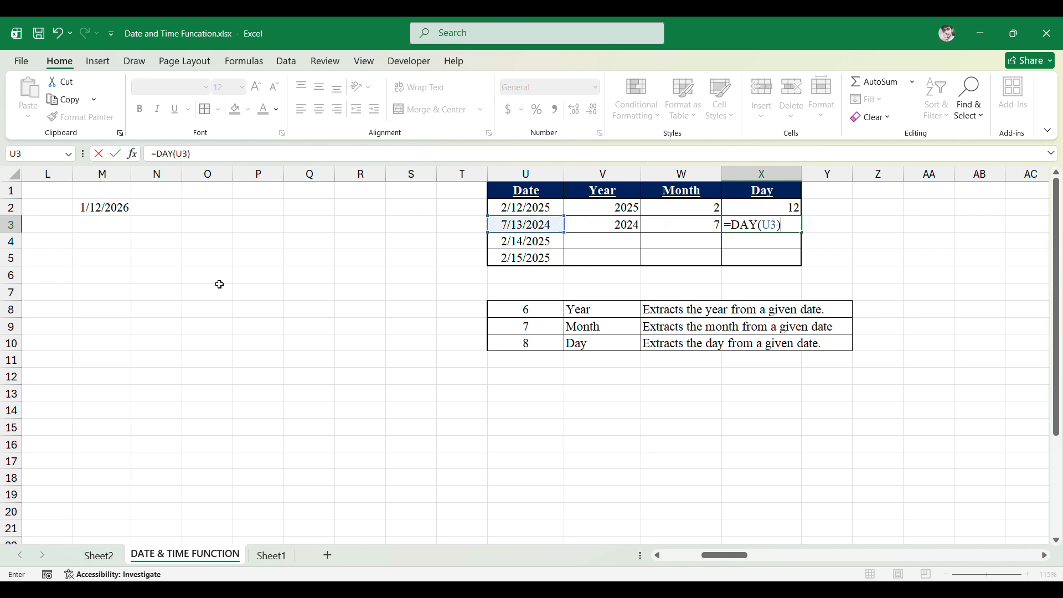
key("ctrl+Return")
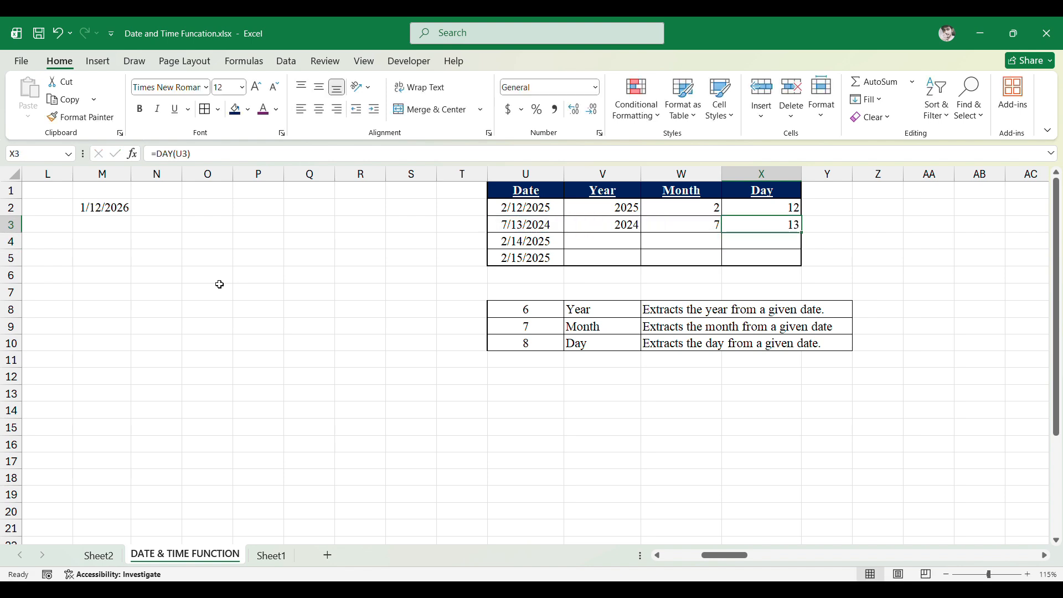
- Type the note "CTRL + D" in cell Q5 beside the table
key("Left")
key("Left")
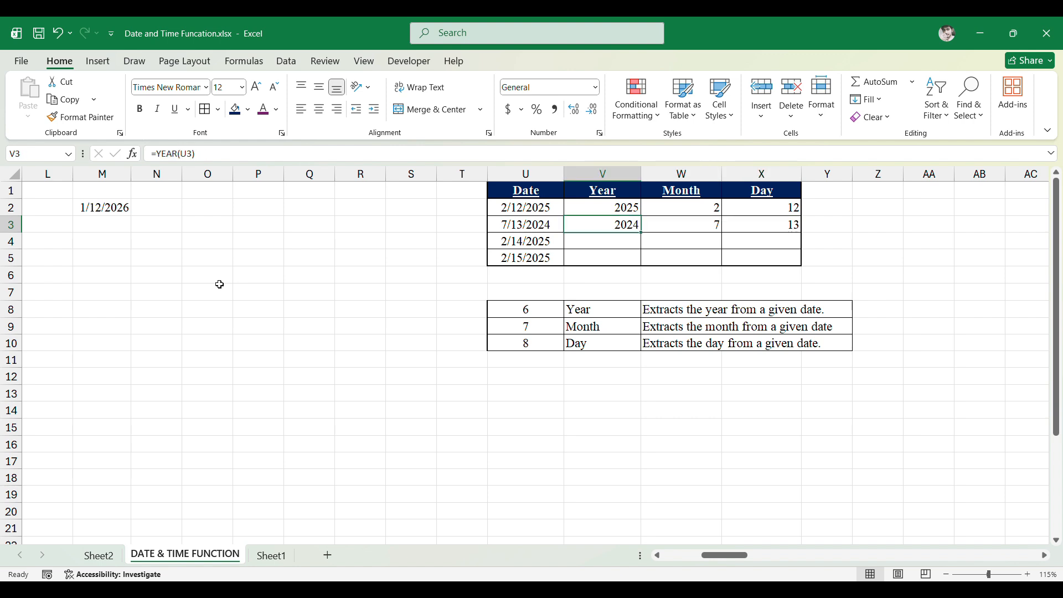
key("Down")
key("Up")
key("Down")
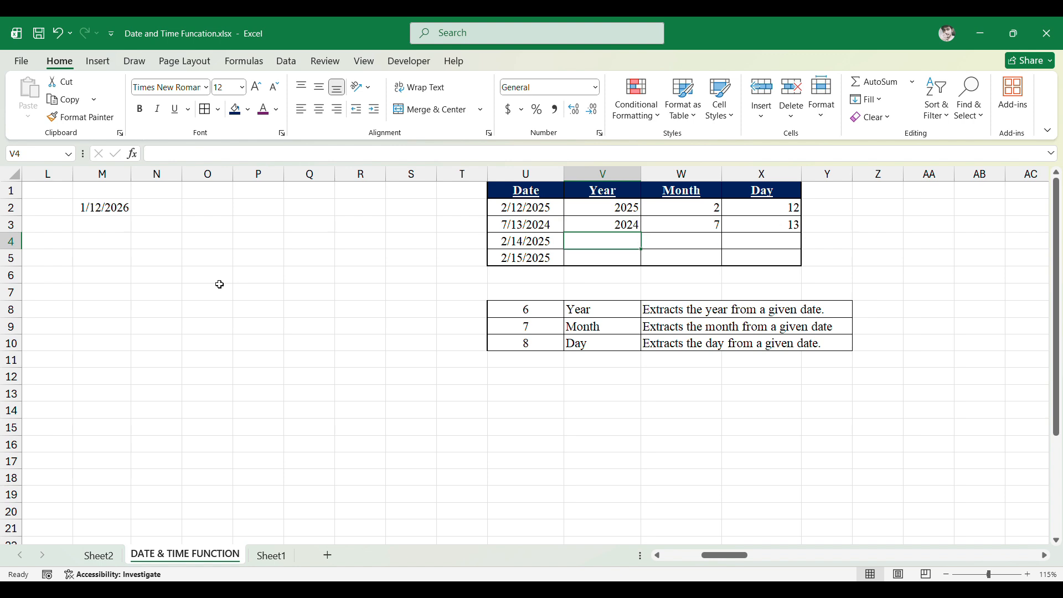
key("Left")
key("Right")
key("Down")
key("Left")
key("Left")
key("Left")
key("Left")
key("Left")
key("Left")
key("Left")
key("Left")
key("Left")
key("Right")
key("Right")
key("Right")
key("Right")
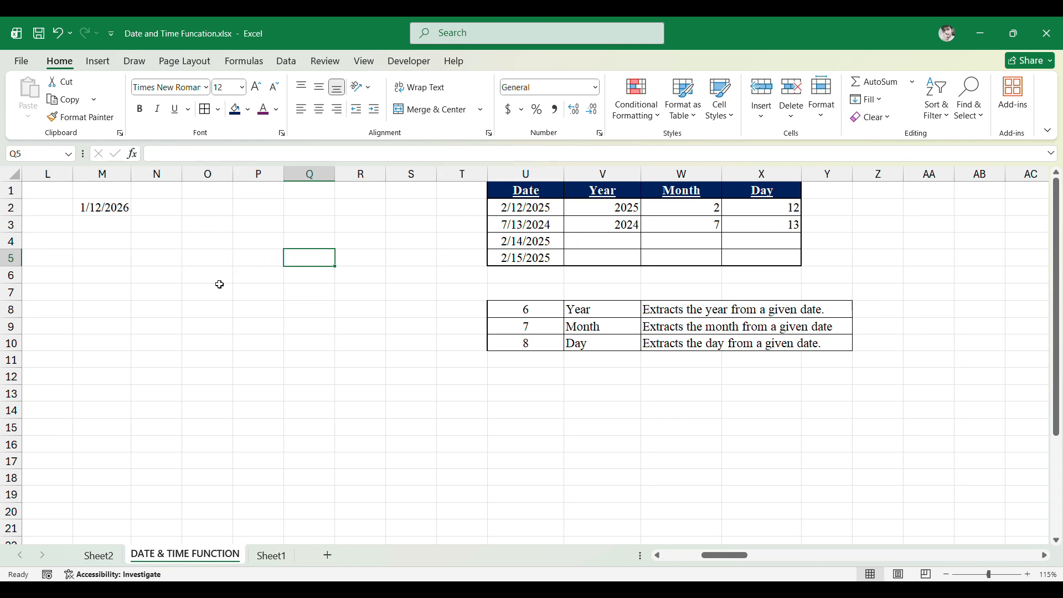
type("CTRL")
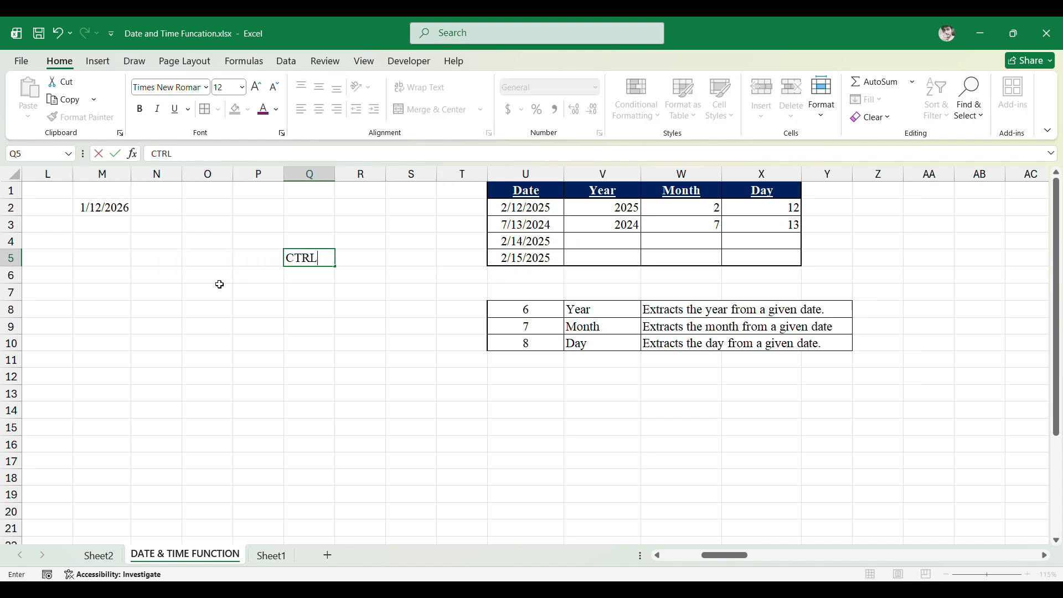
type(" + D")
- Fill the YEAR formula down from the row above into the third Year cell
key("Right")
key("Right")
key("Right")
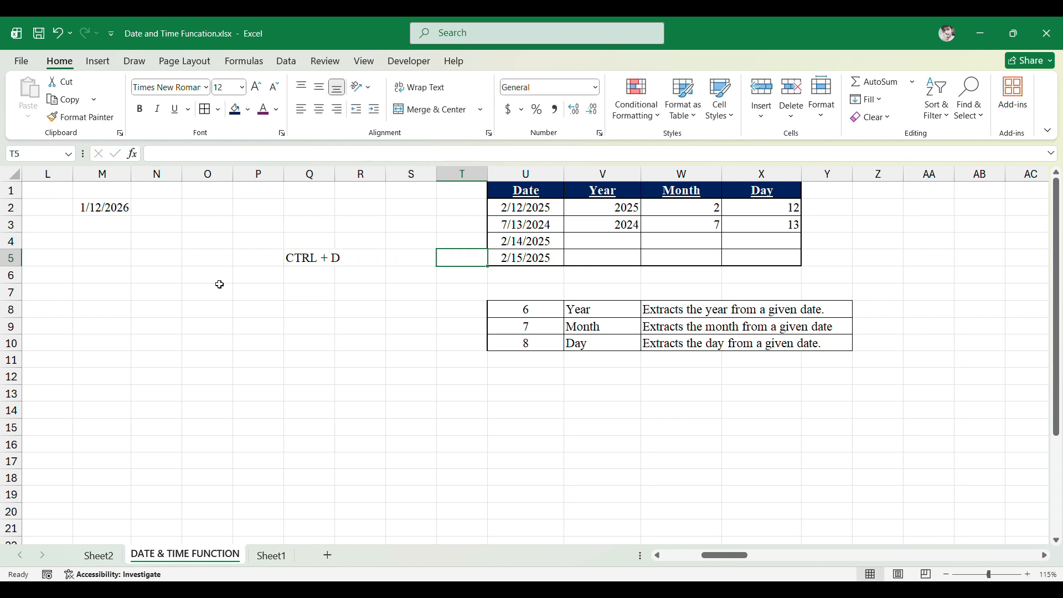
key("Right")
key("Up")
key("Right")
key("Up")
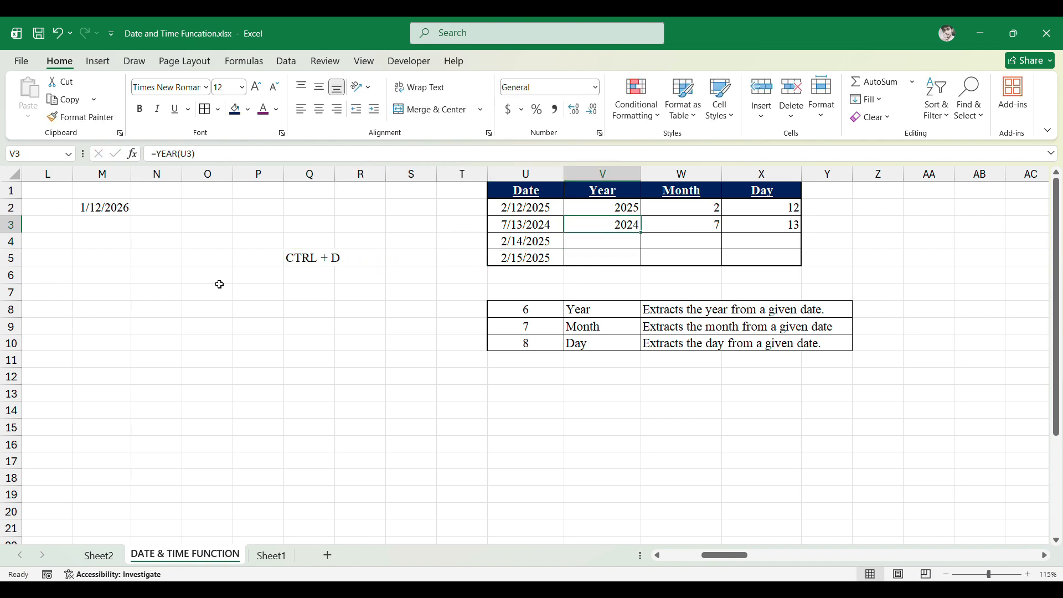
key("Down")
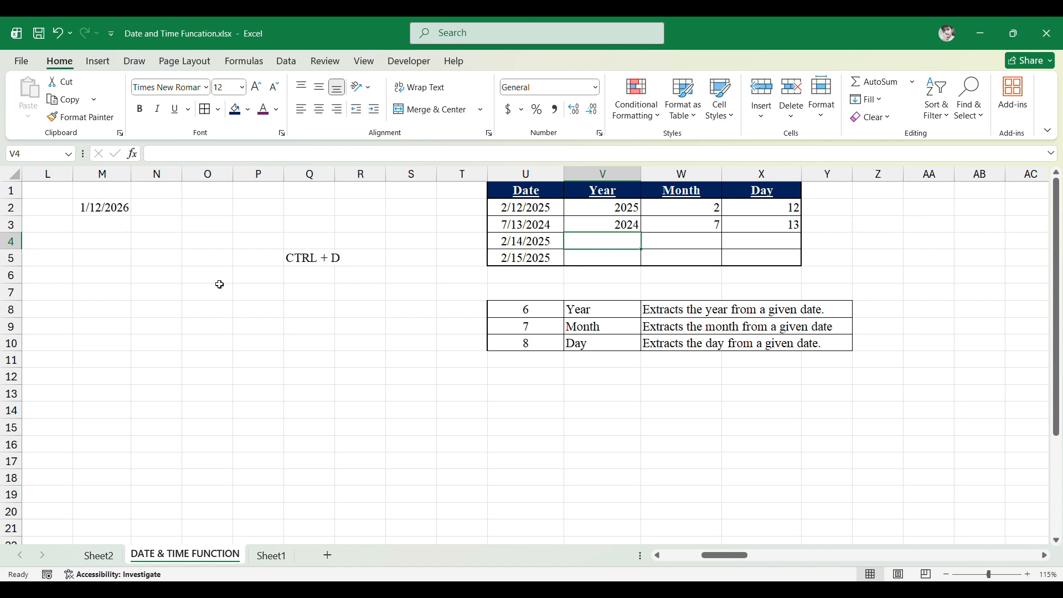
key("Up")
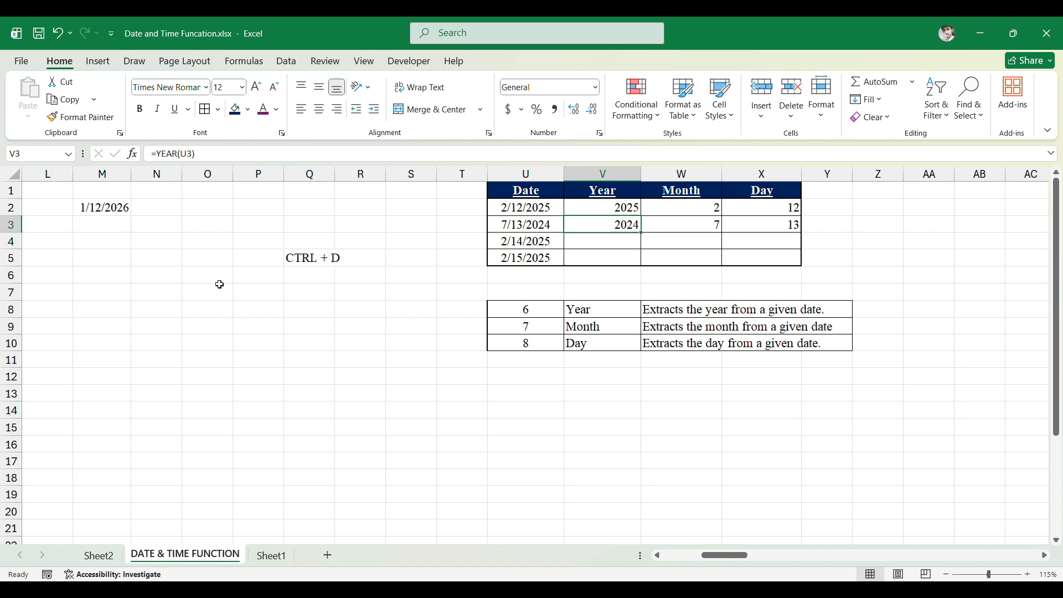
key("Down")
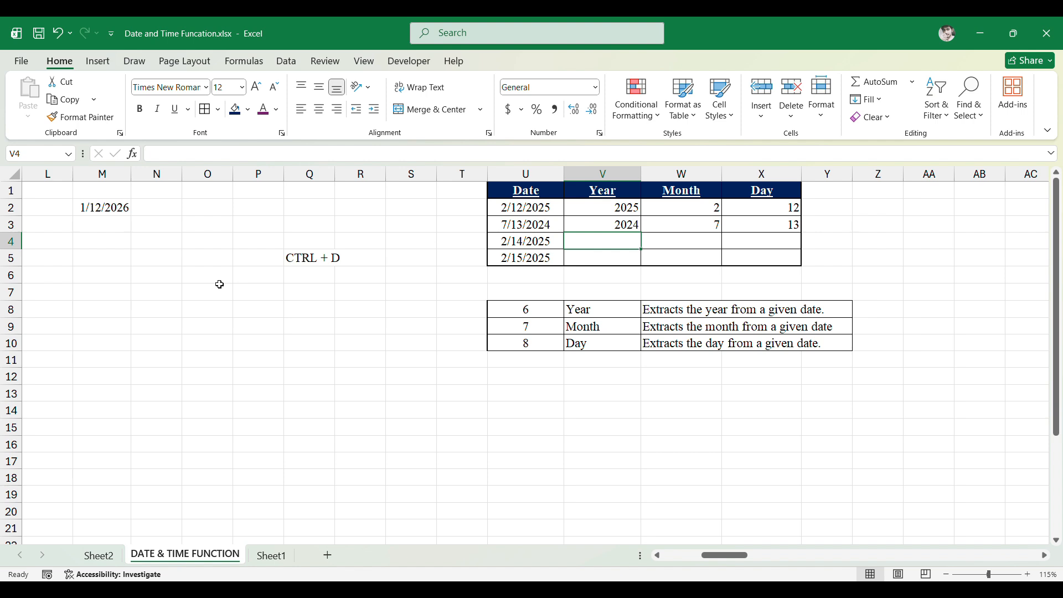
key("ctrl+d")
key("Right")
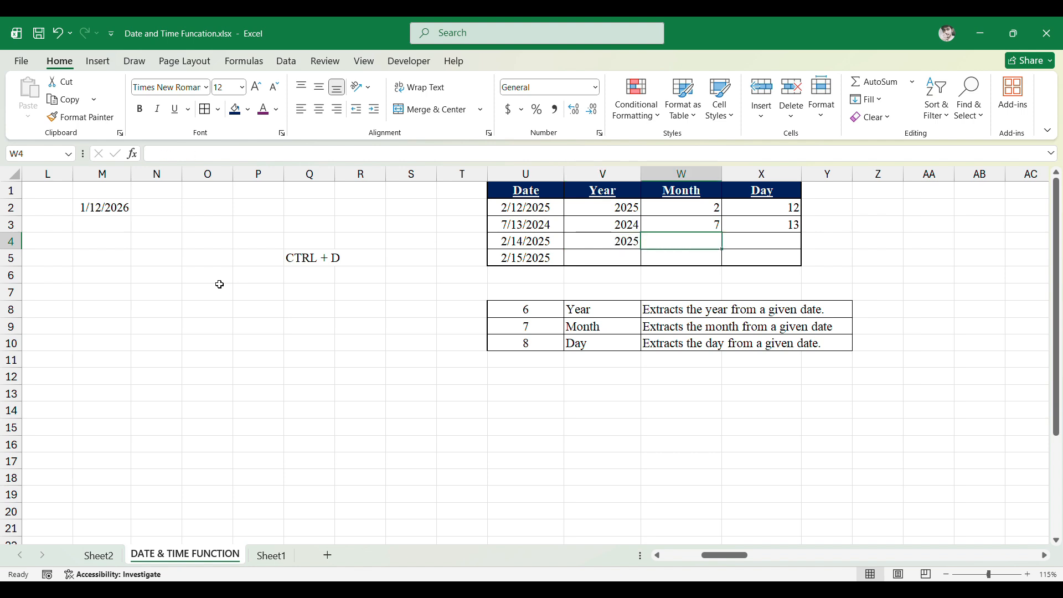
- Fill the MONTH and DAY formulas down into the third row's Month and Day cells
key("Up")
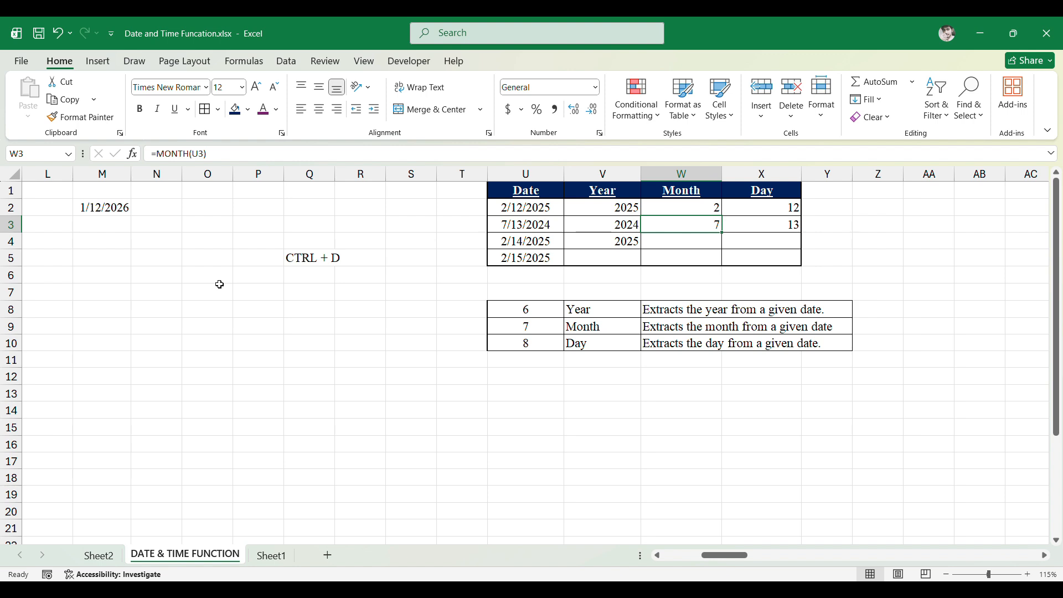
key("Down")
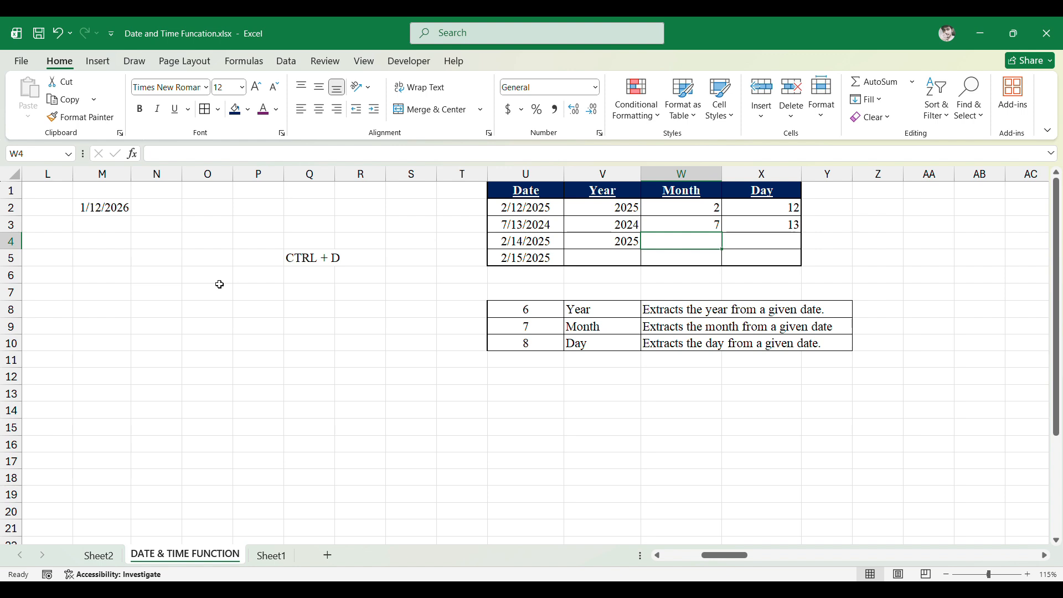
key("ctrl+d")
key("Right")
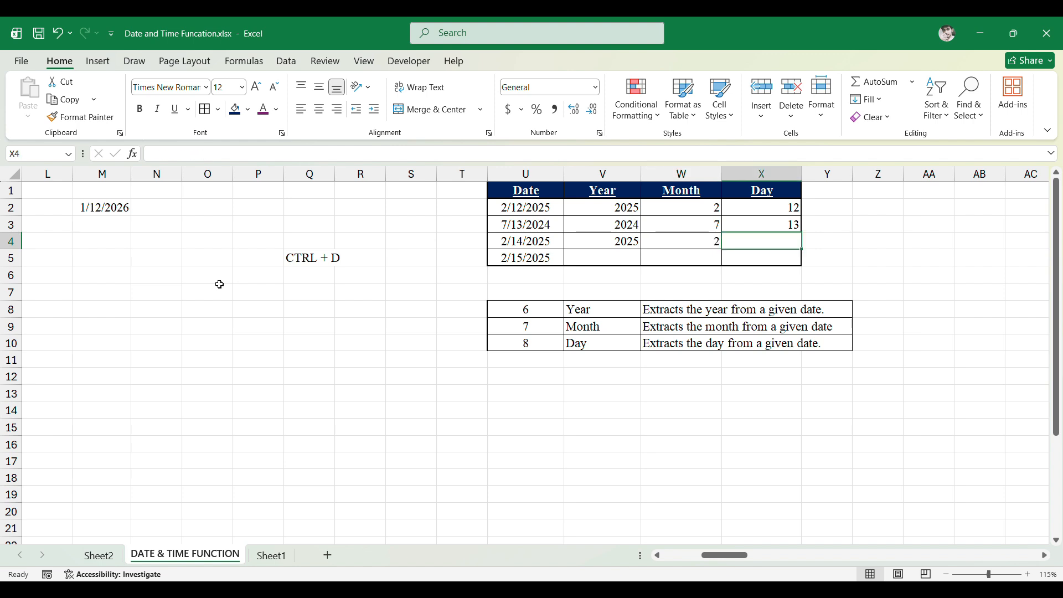
key("Up")
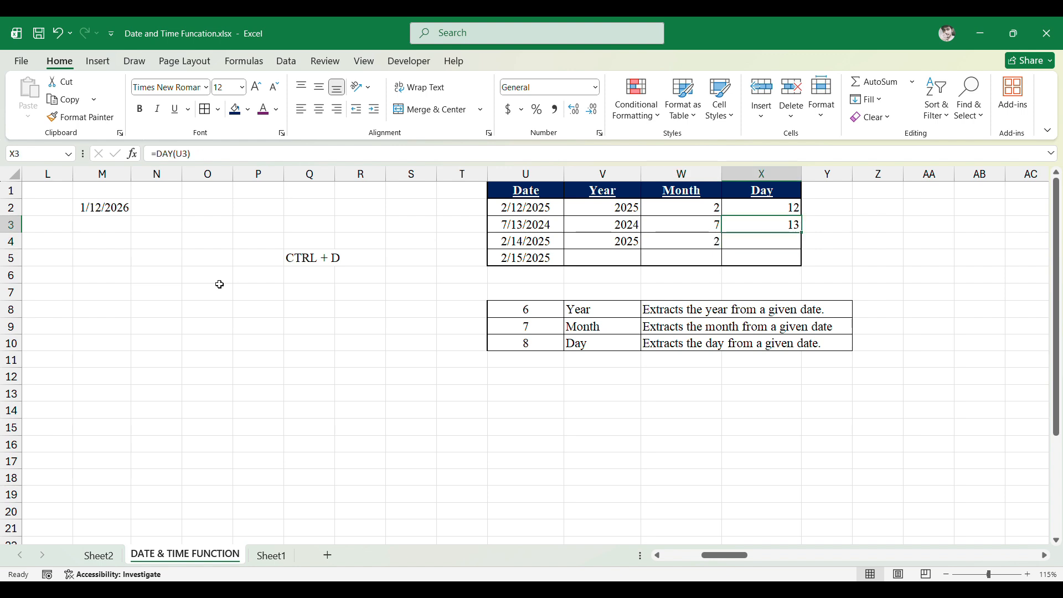
key("Down")
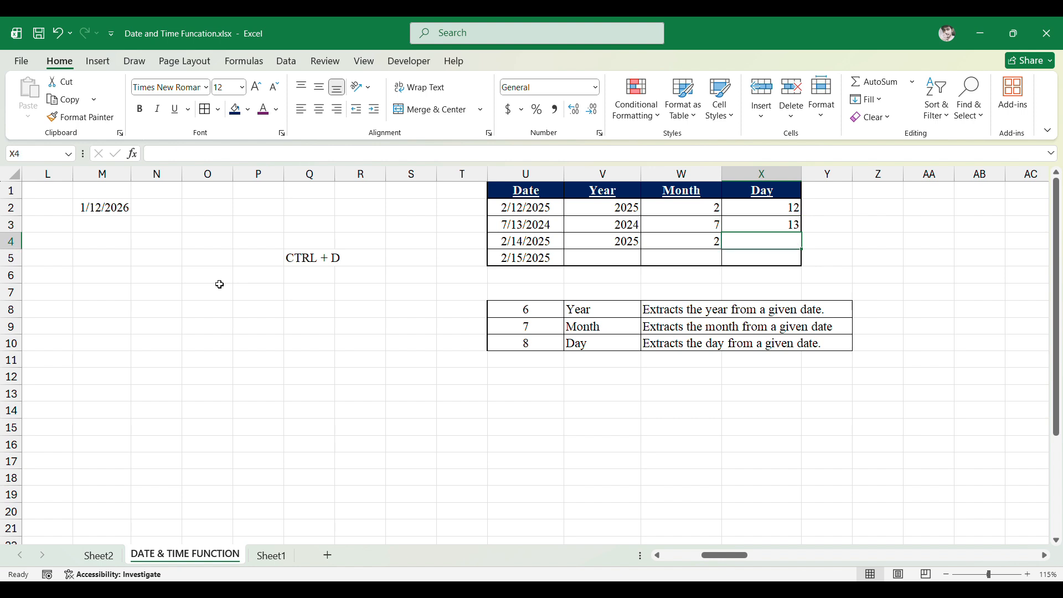
key("ctrl+d")
- Select the last row's Year, Month and Day cells and fill all three formulas down at once
key("Down")
key("Left")
key("Left")
key("shift+Right")
key("shift+Right")
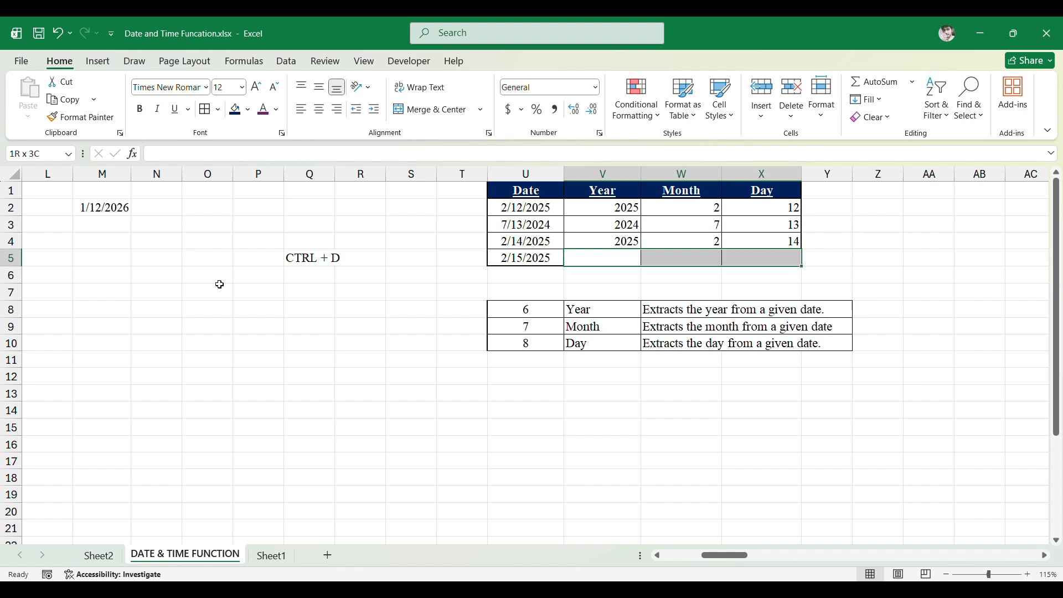
key("ctrl+d")
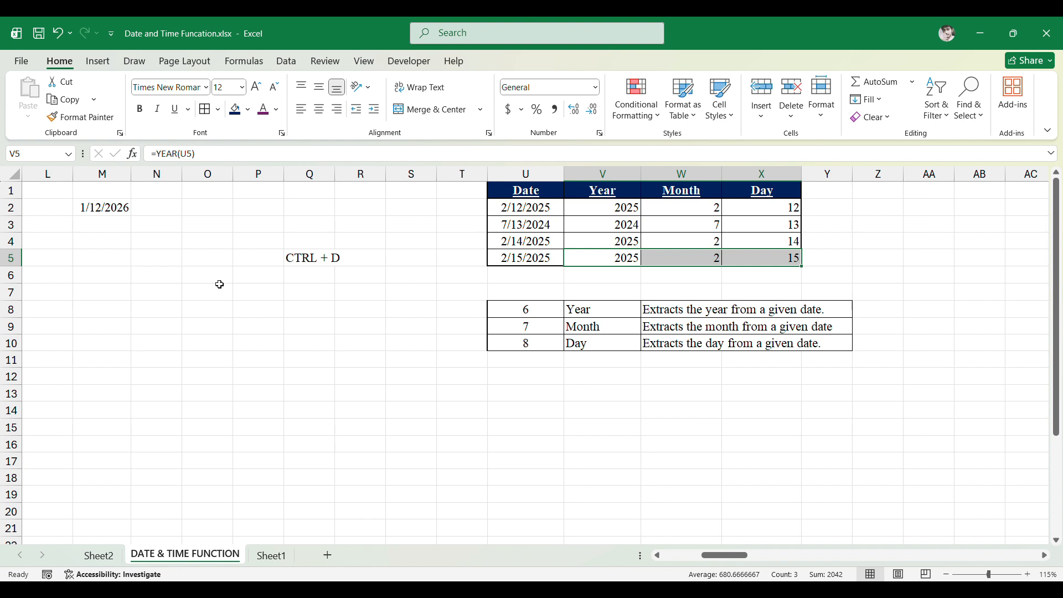
key("Up")
key("Up")
key("Up")
key("Up")
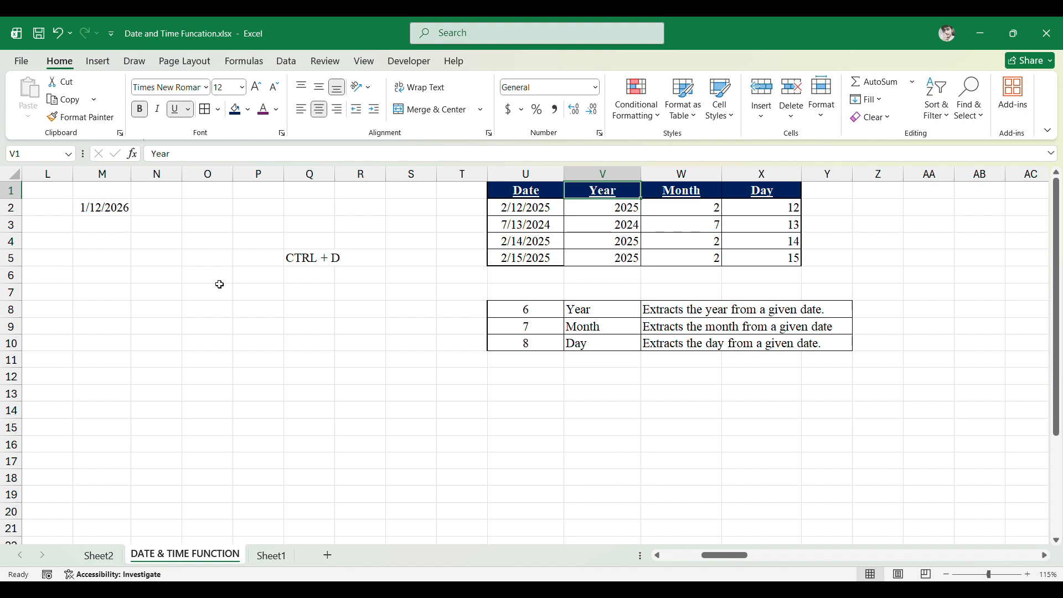
- Enter =DATEDIF(AI3,AJ3,"y") in Mr.A's Result cell to get the years between birth date and current date
key("Right")
key("Right")
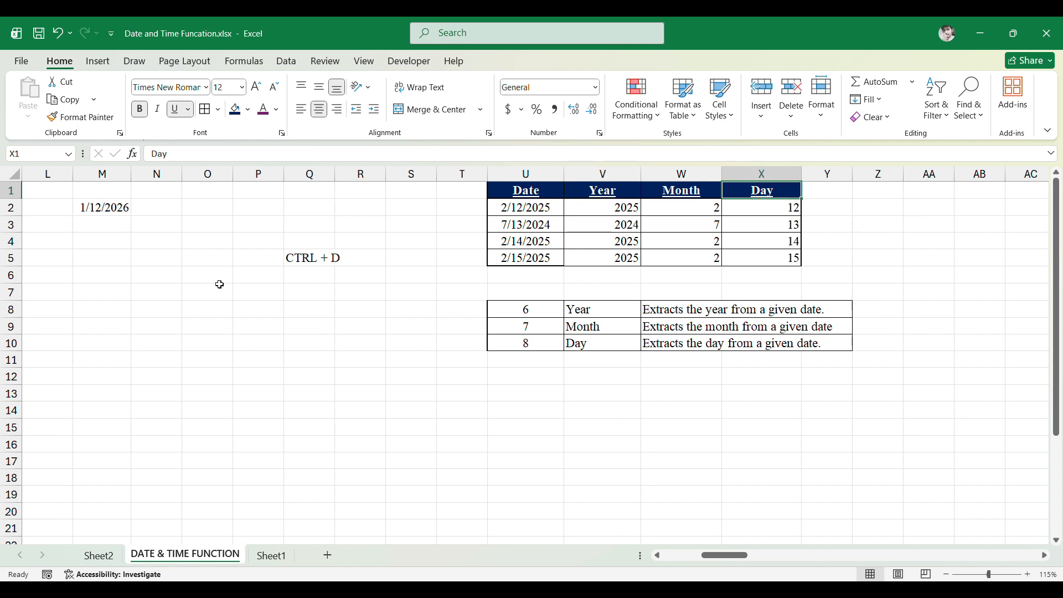
key("Right")
key("Right")
key("Right")
key("Right")
key("Right")
key("Right")
key("Right")
key("Right")
key("Right")
key("Right")
key("Right")
key("Right")
key("Right")
key("Right")
key("Right")
key("Right")
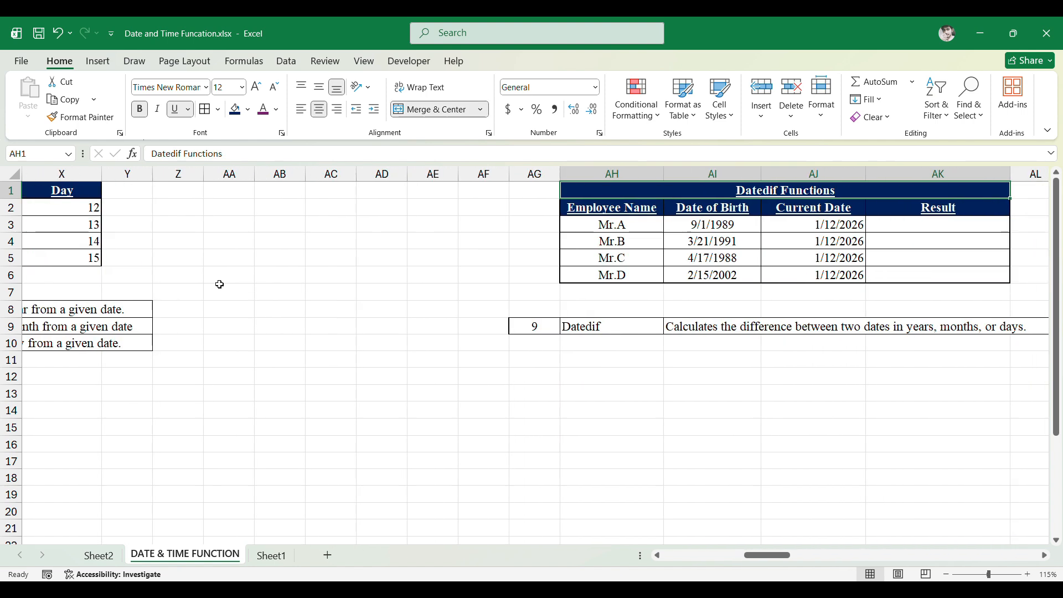
key("Down")
key("Down")
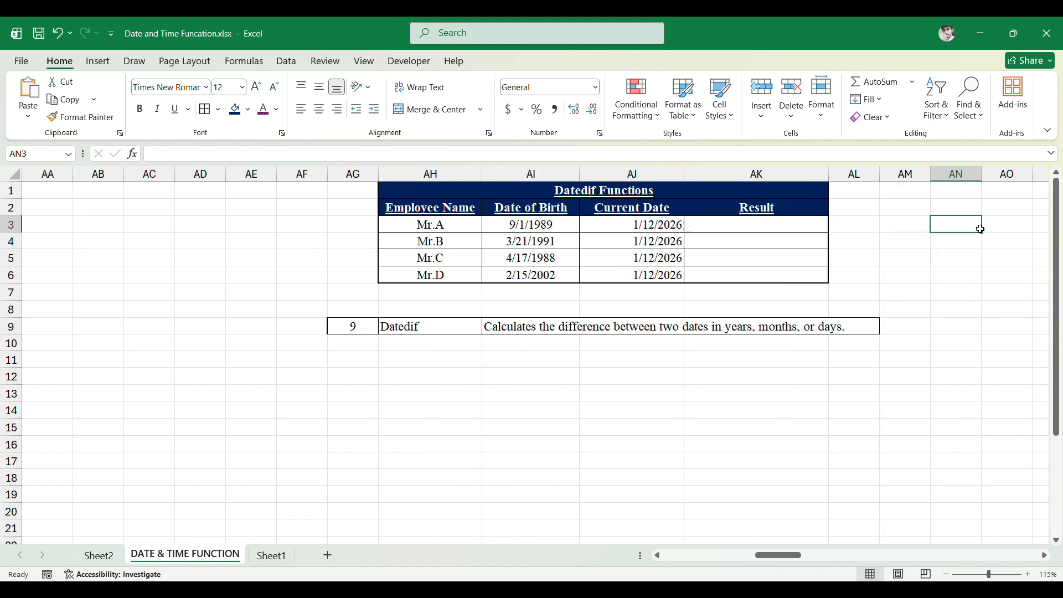
key("Left")
key("Left")
key("Left")
key("Left")
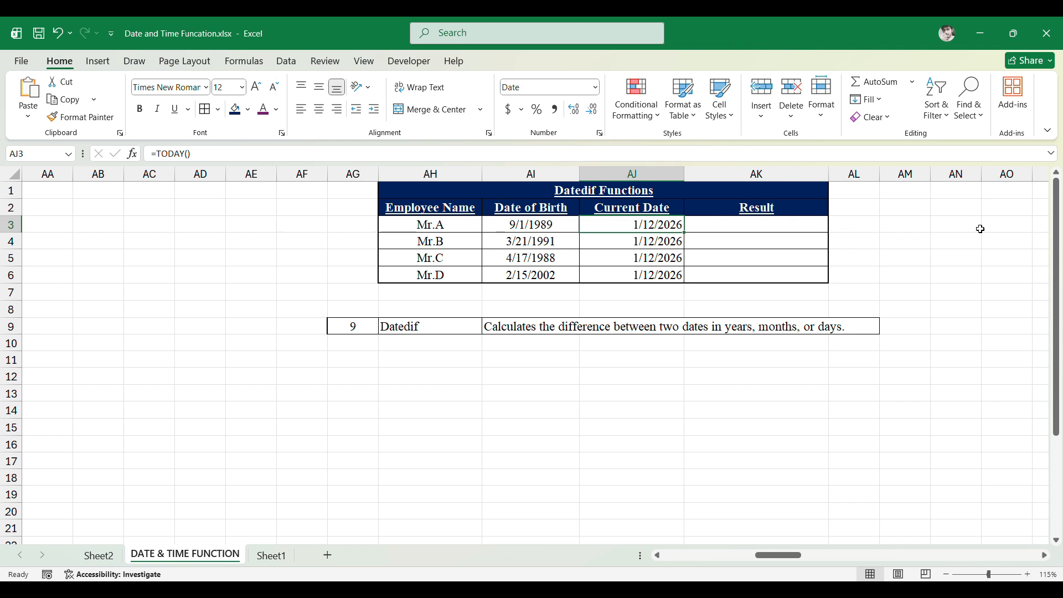
key("Up")
key("Right")
key("Down")
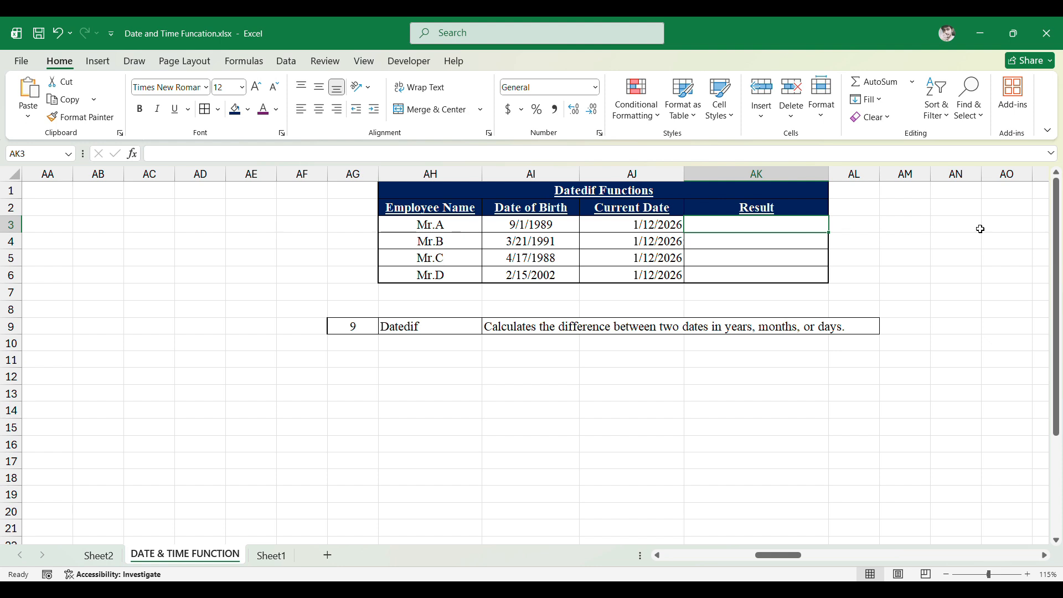
type("=")
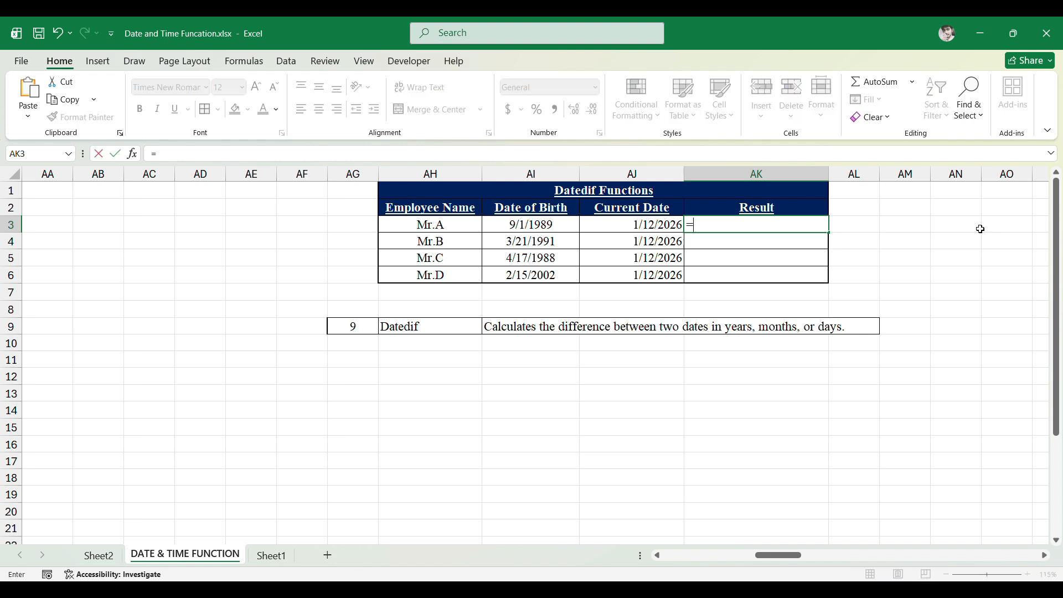
type("Date")
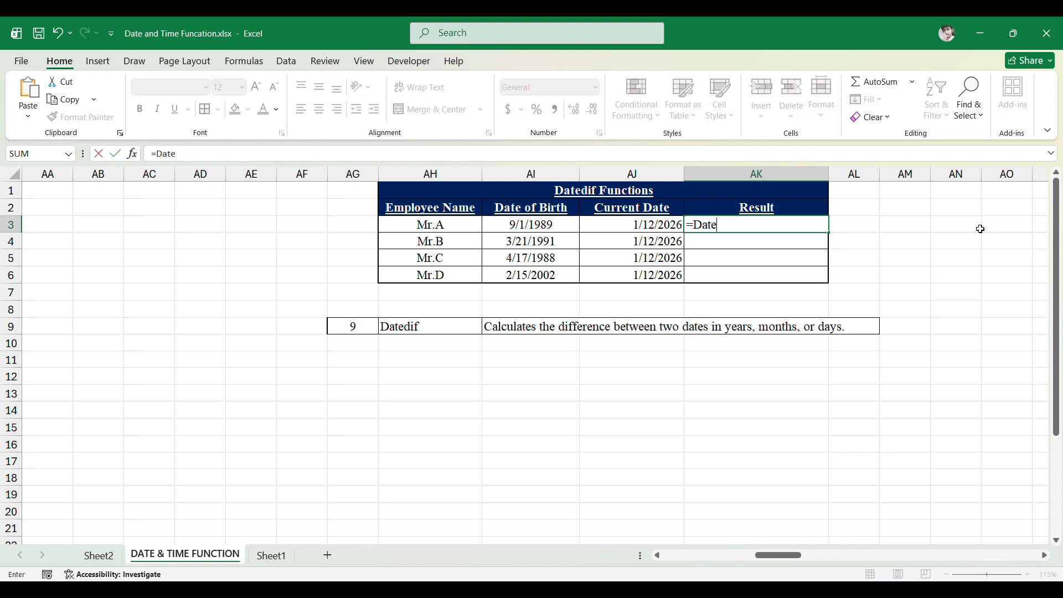
type("dif(")
key("Left")
key("Left")
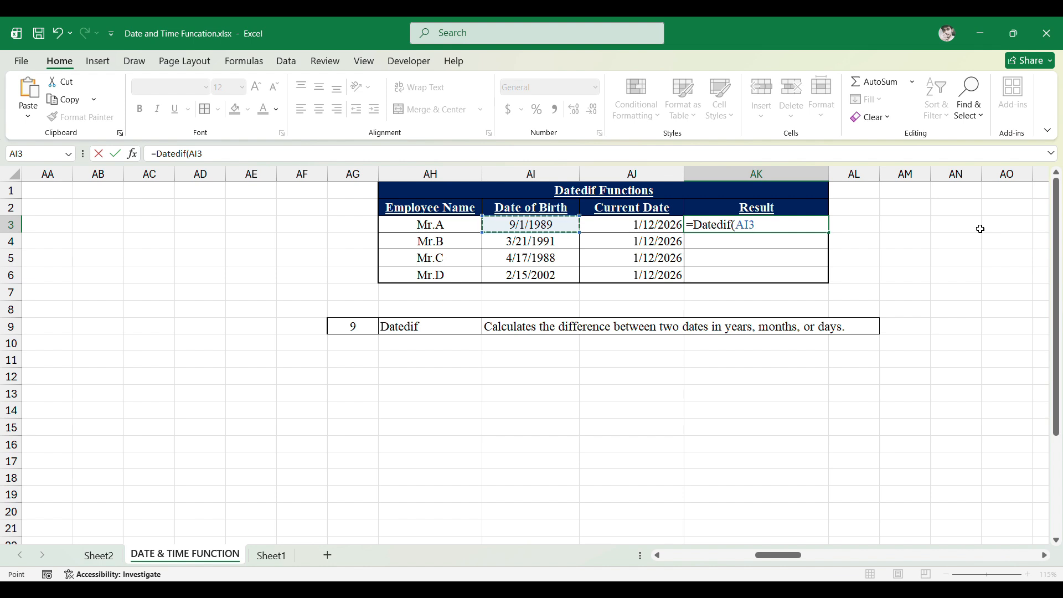
type(",")
key("Left")
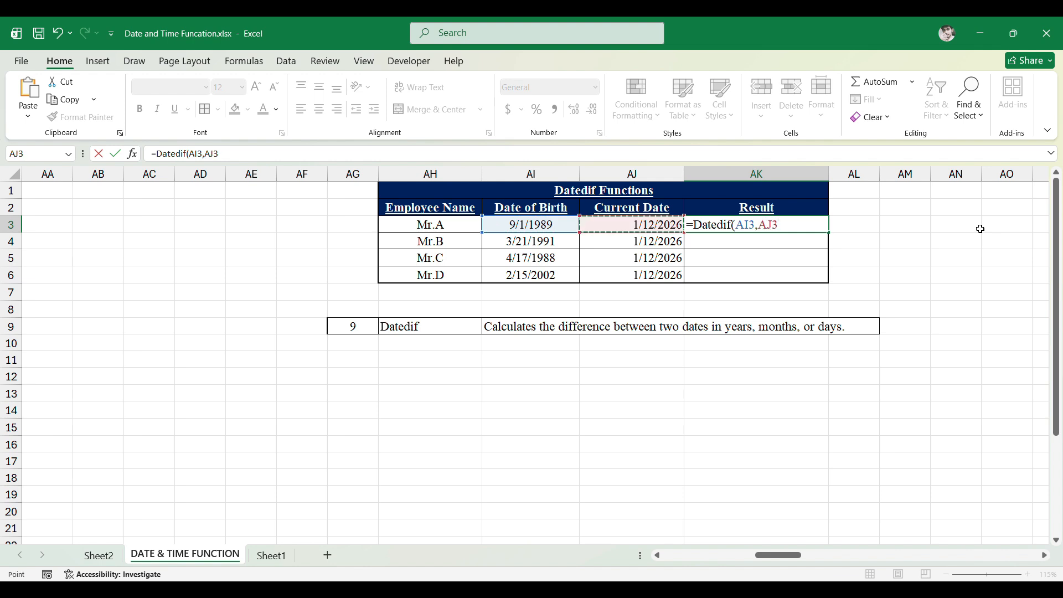
type(",")
type("\"")
type("y\")")
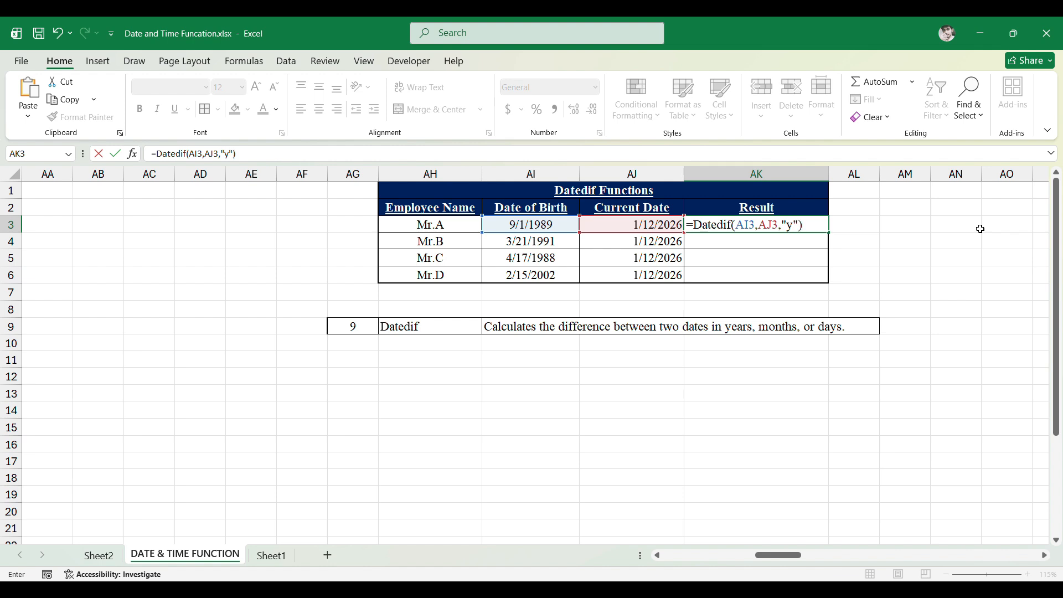
key("ctrl+Return")
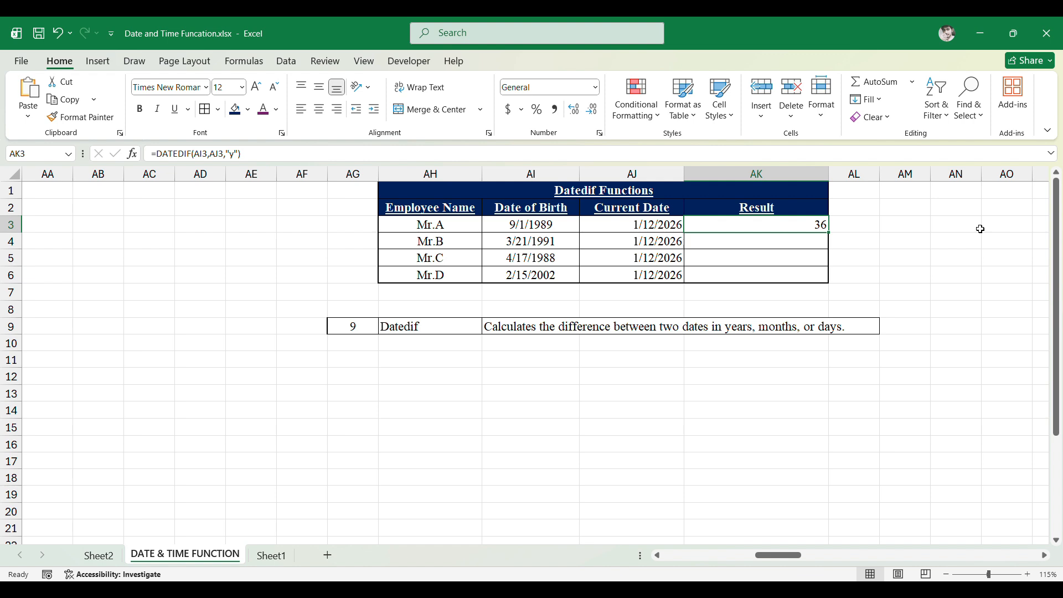
- Enter =DATEDIF(AI4,AJ4,"m") in Mr.B's Result cell to get the months between the two dates
key("Left")
key("Left")
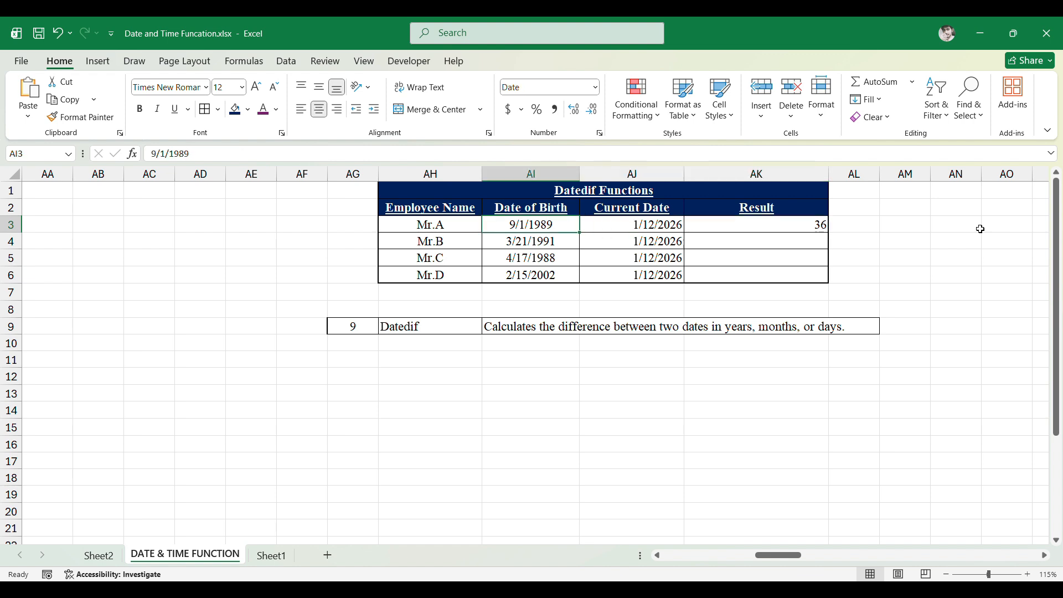
key("Right")
key("Right")
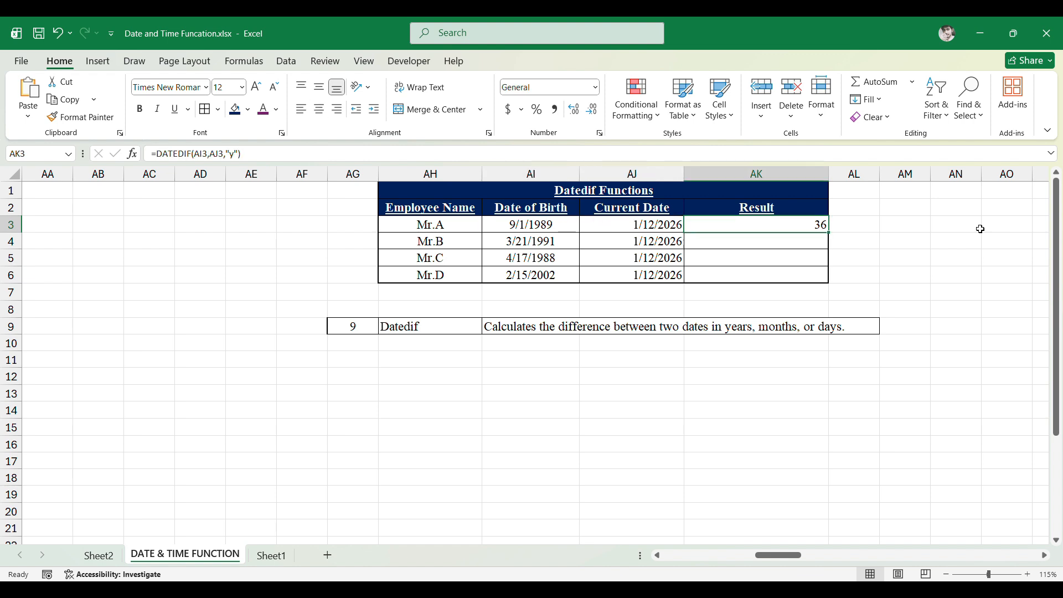
key("Down")
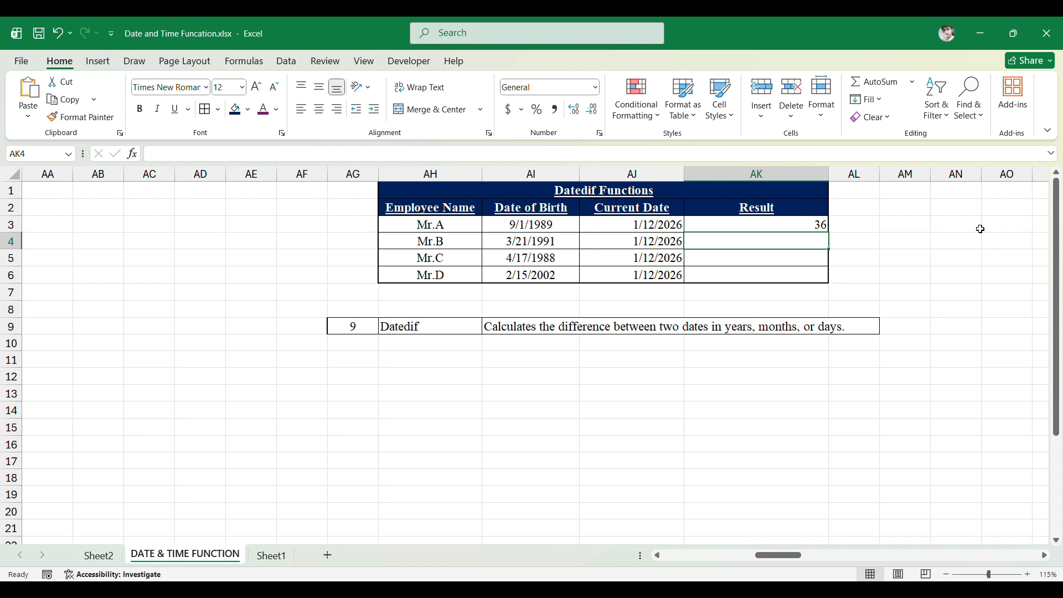
key("Left")
key("Left")
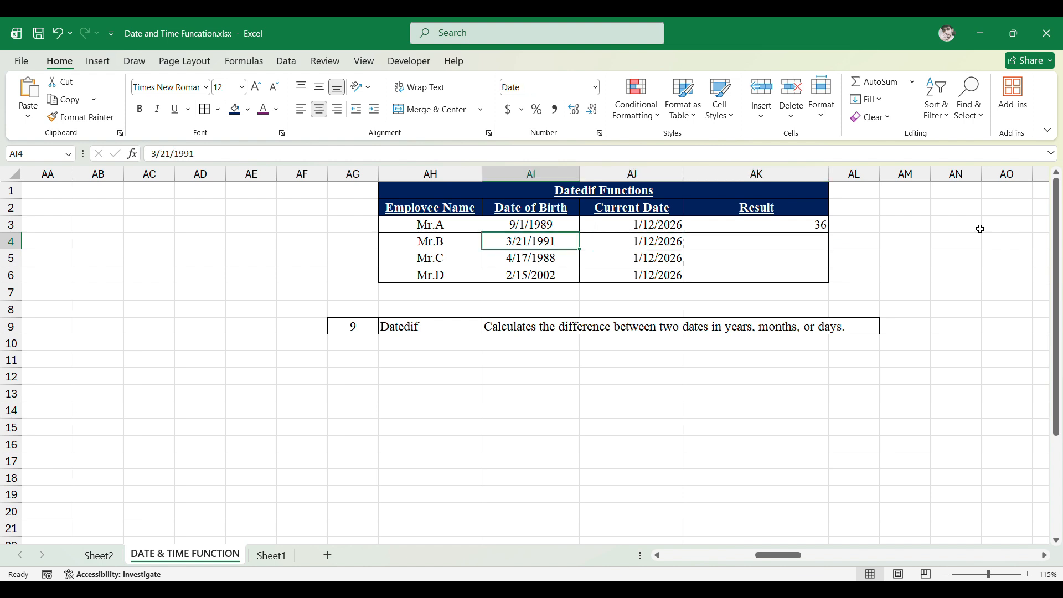
key("Right")
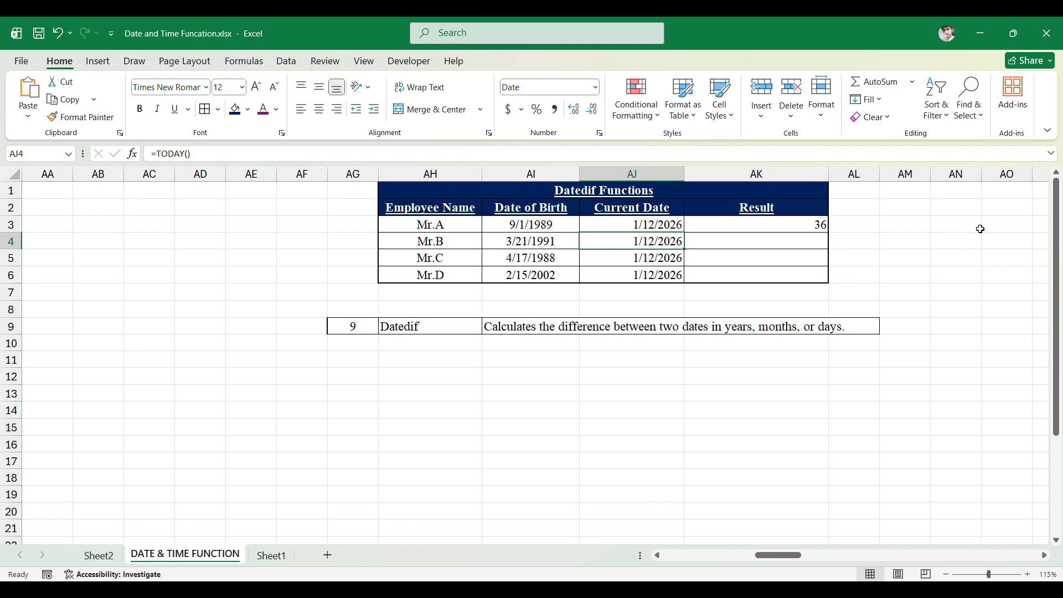
key("Right")
key("Left")
key("Left")
key("Right")
key("Right")
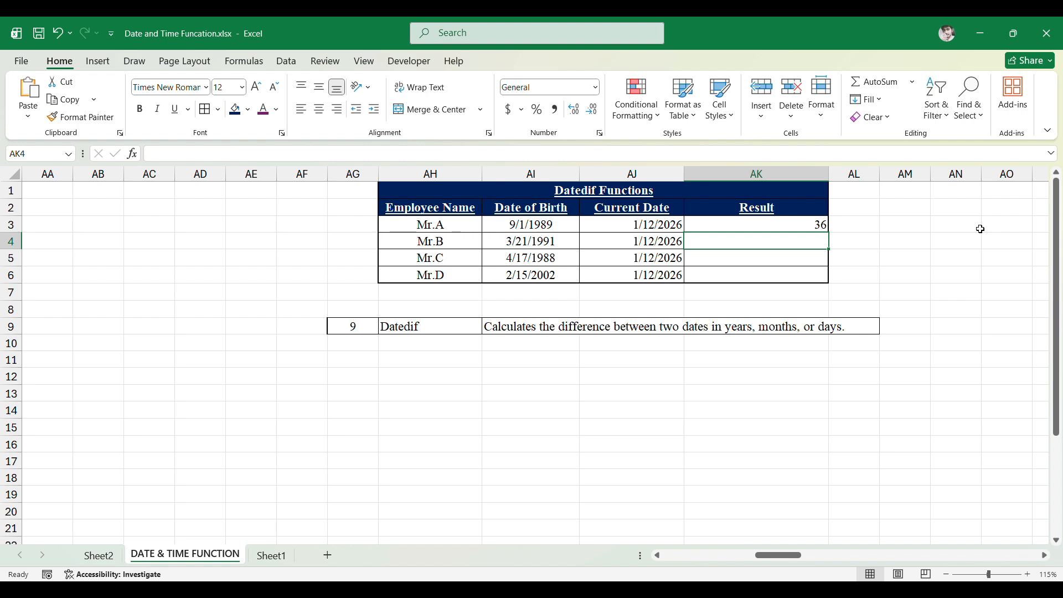
type("=Datedif(")
key("Left")
key("Left")
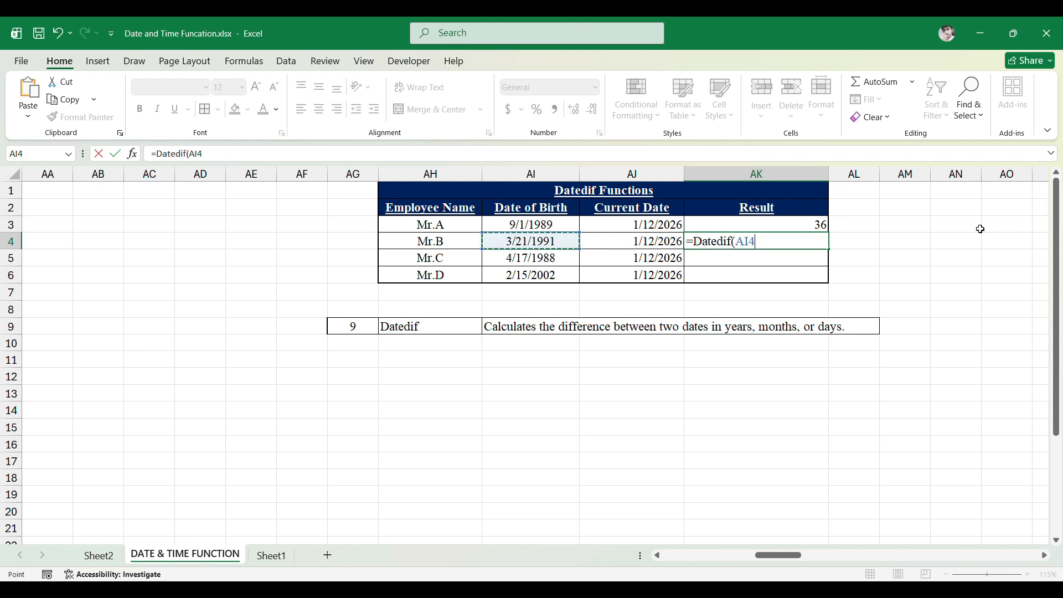
type(",")
key("Left")
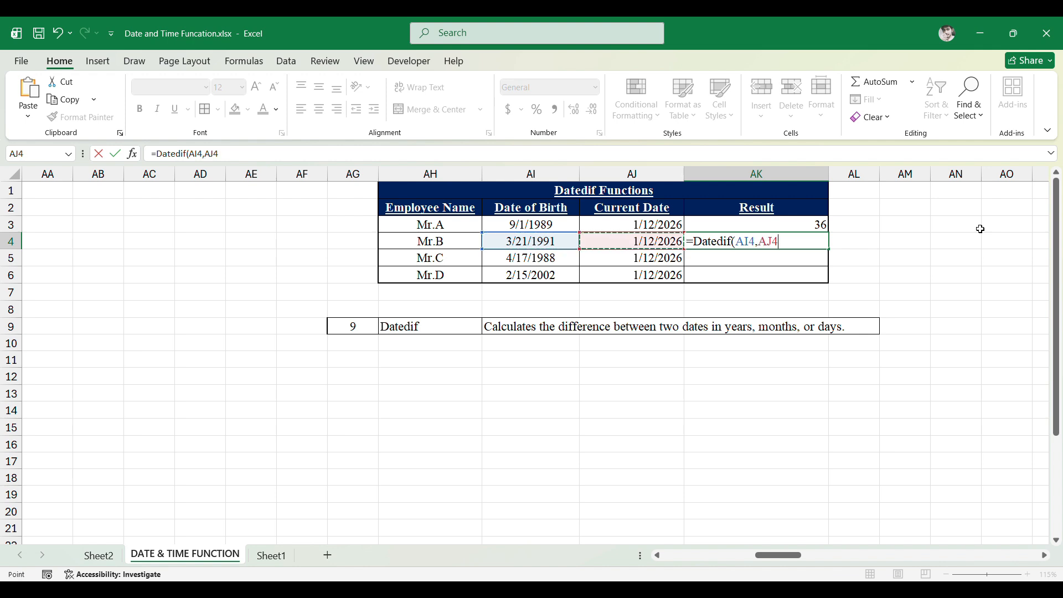
type(",\"m\")")
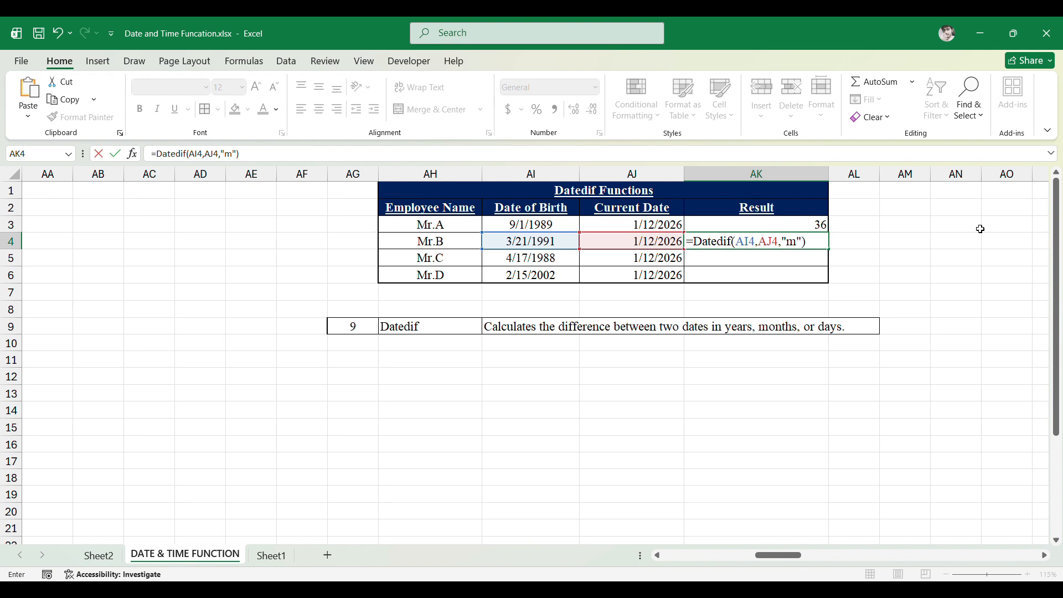
key("ctrl+Return")
- Enter =DATEDIF(AI5,AJ5,"d") in Mr.C's Result cell to get the days between the two dates
key("Left")
key("Left")
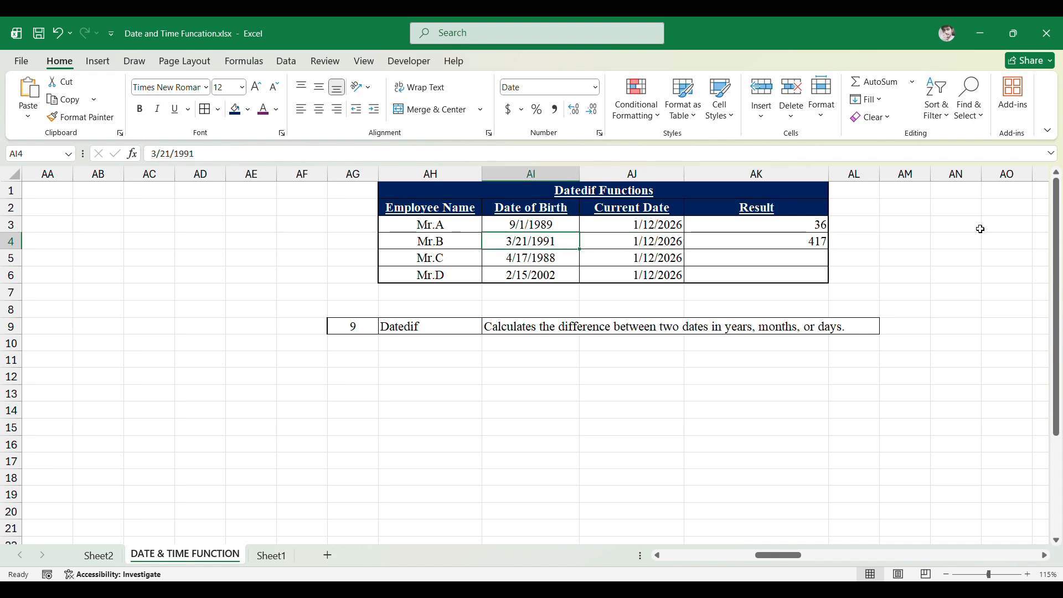
key("shift+Right")
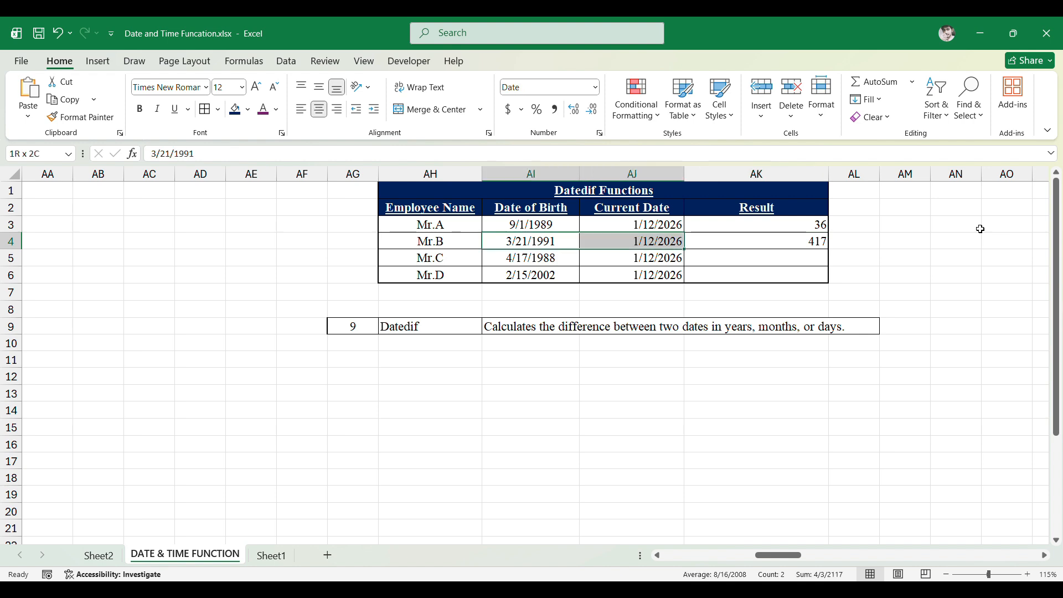
key("Right")
key("Right")
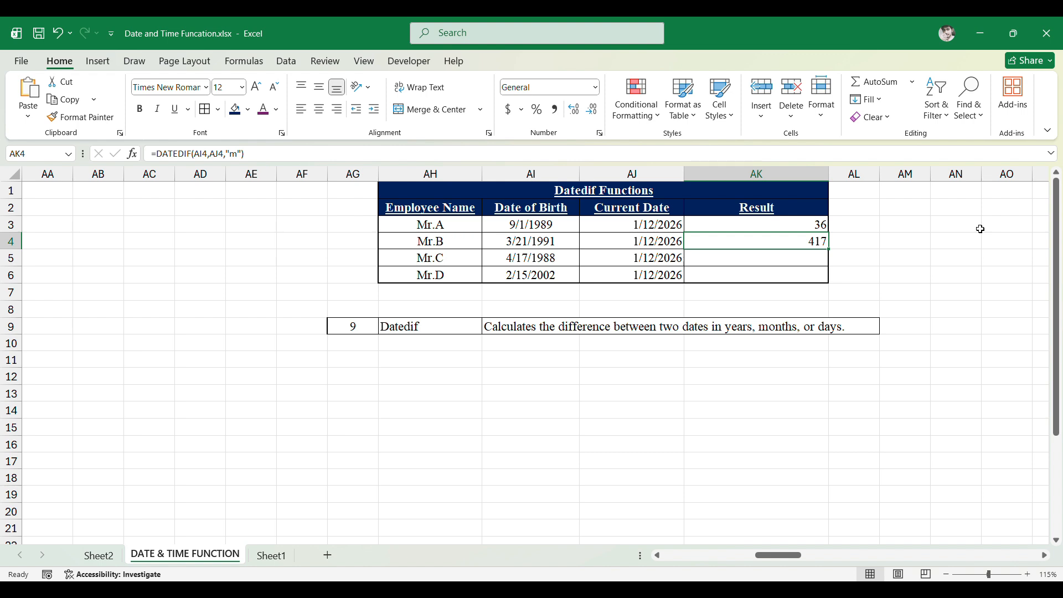
key("Down")
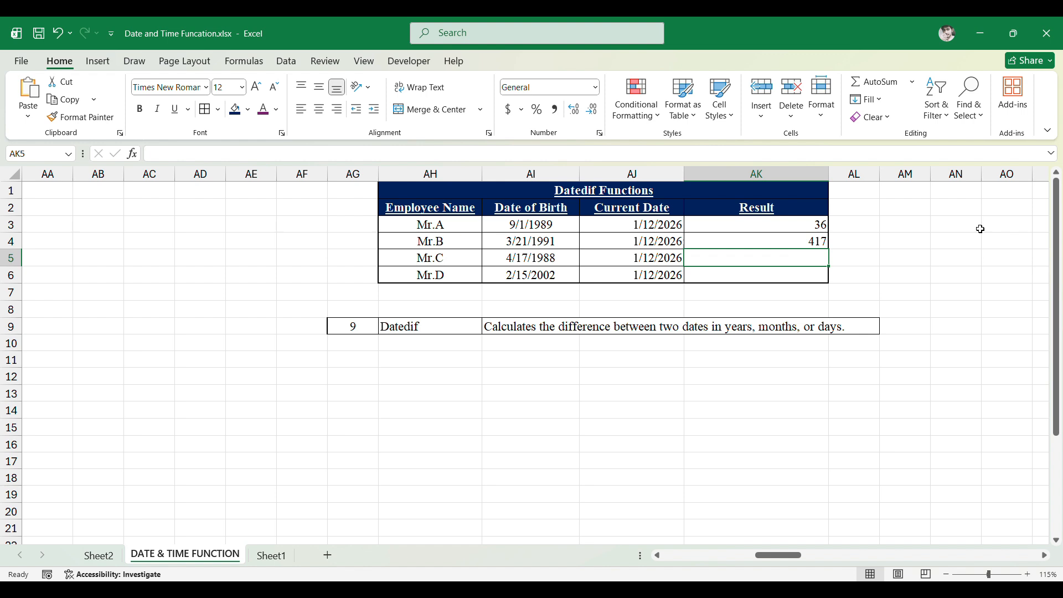
type("=")
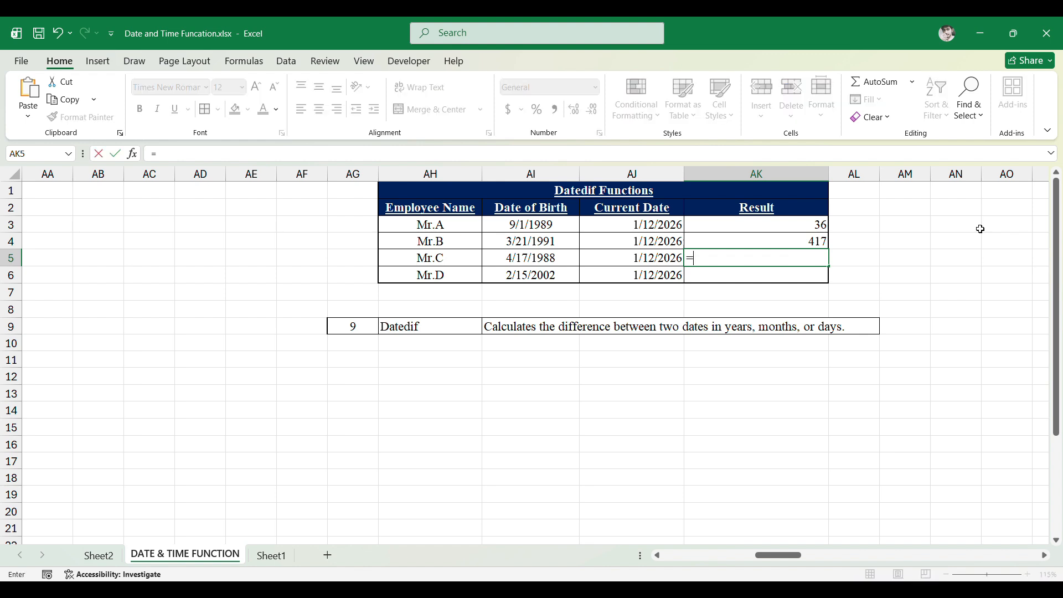
type("DateDif(")
key("Left")
key("Left")
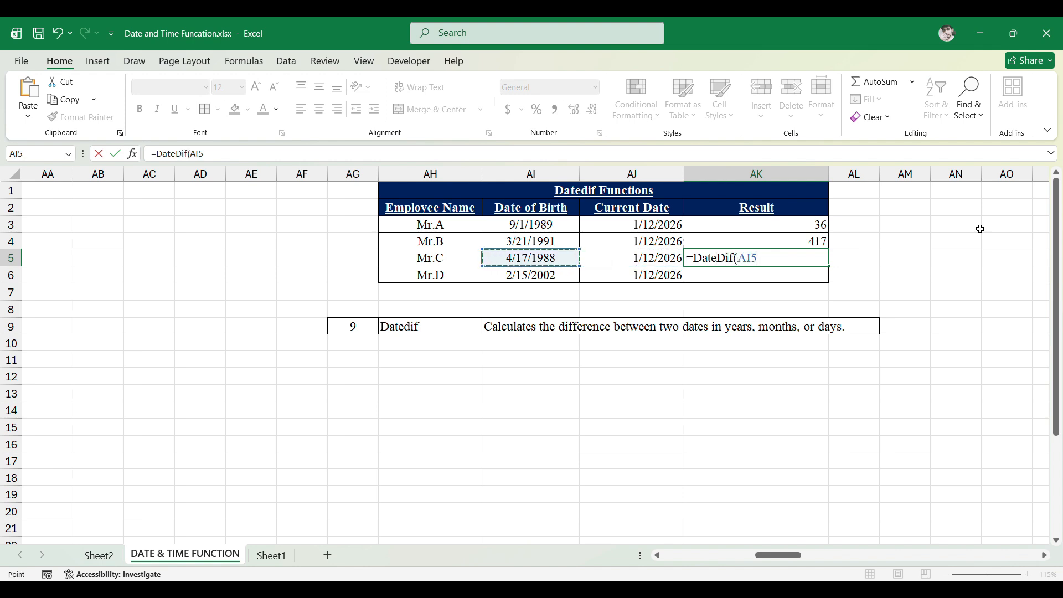
type(",")
key("Left")
key("Left")
key("Right")
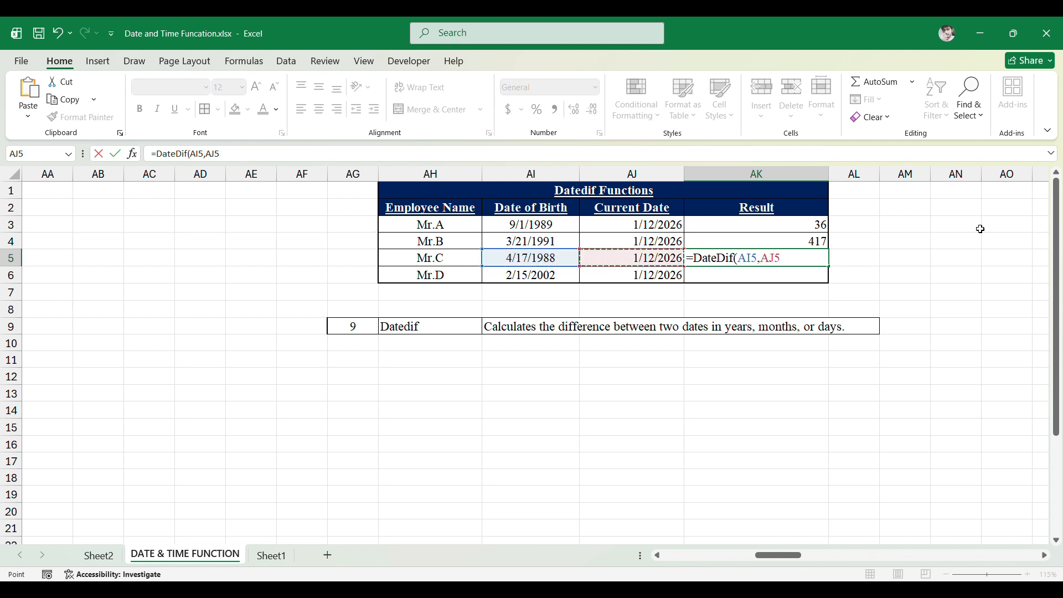
type(",\"d")
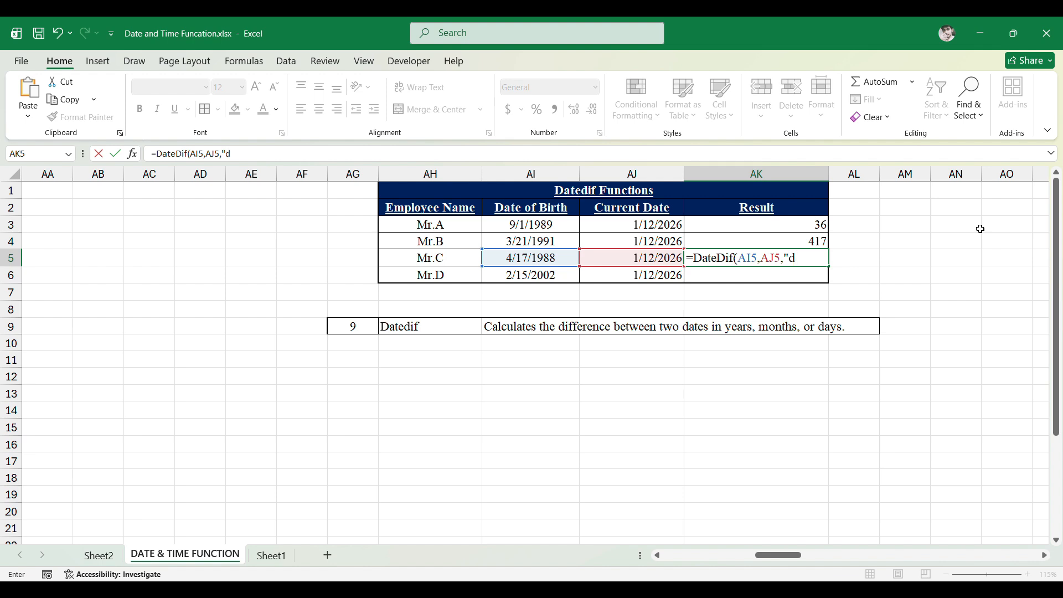
type("\")")
key("ctrl+Return")
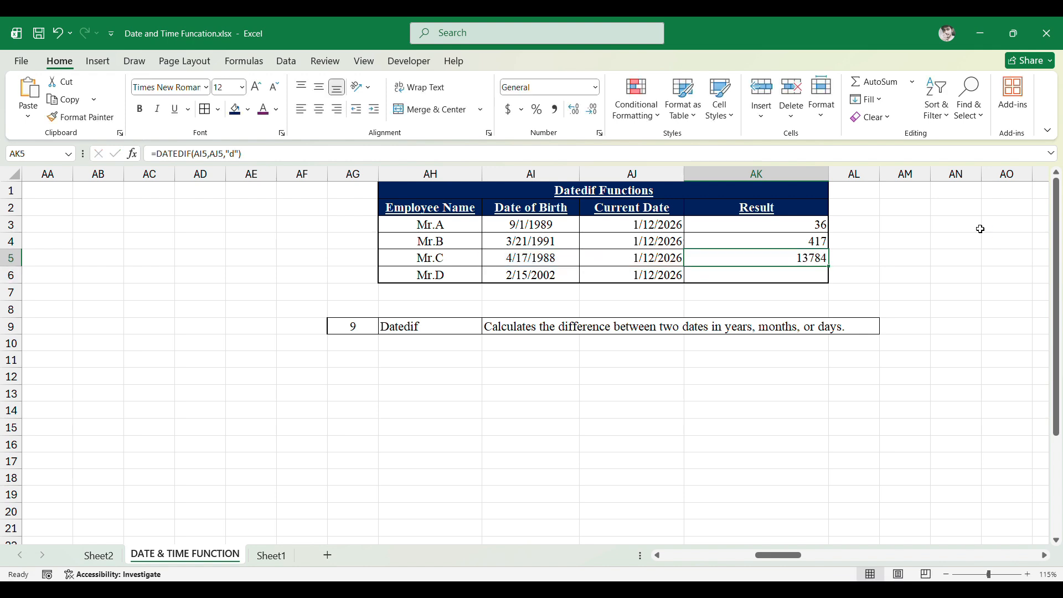
- Examine the Eomonth, EDate and Text function tables and their descriptions further along the sheet
key("Left")
key("Left")
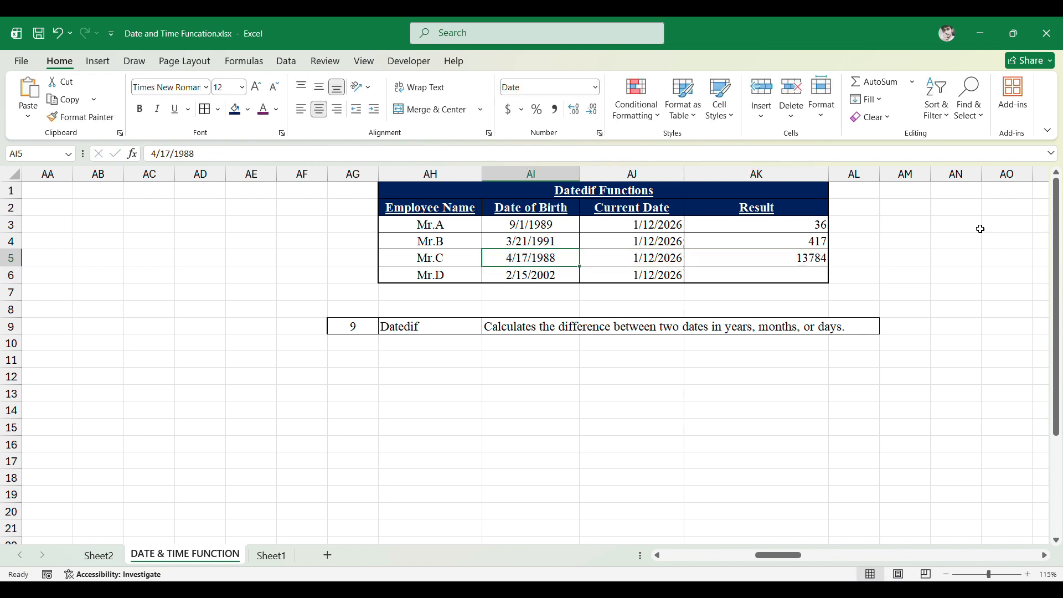
key("Right")
key("Right")
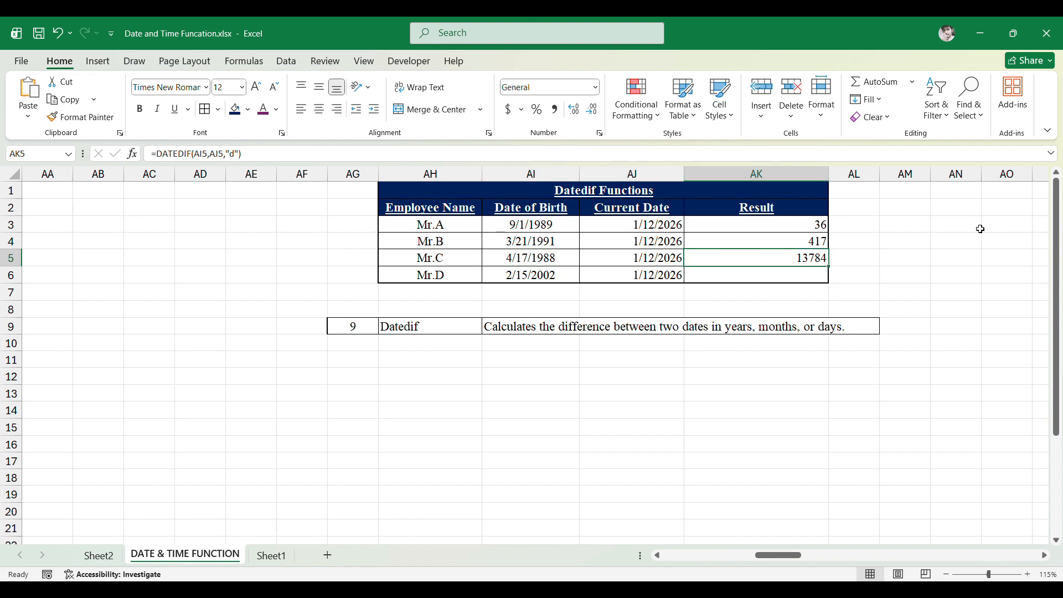
key("Down")
key("Up")
key("Down")
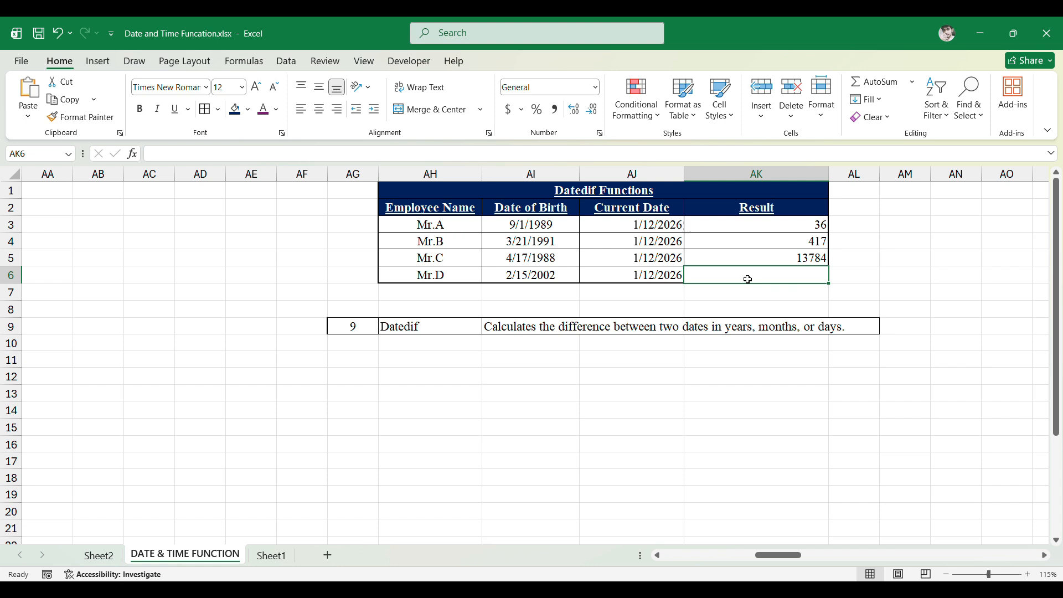
key("Up")
key("Up")
key("Up")
key("Up")
key("Up")
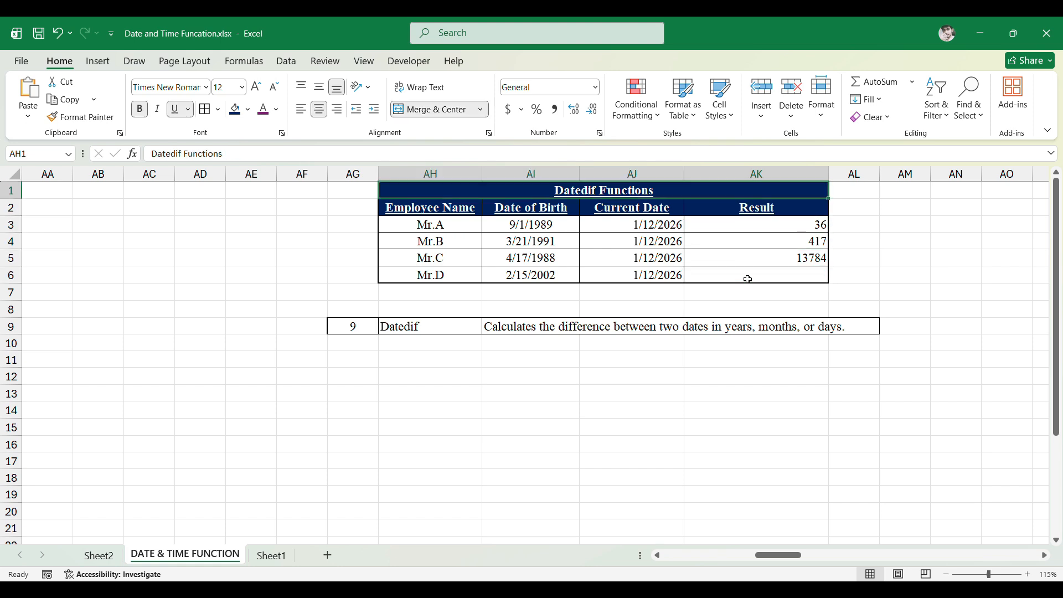
key("Right")
key("Right")
key("Right")
key("Right")
key("Right")
key("Right")
key("Right")
key("Right")
key("Right")
key("Right")
key("Right")
key("Right")
key("Right")
key("Right")
key("Right")
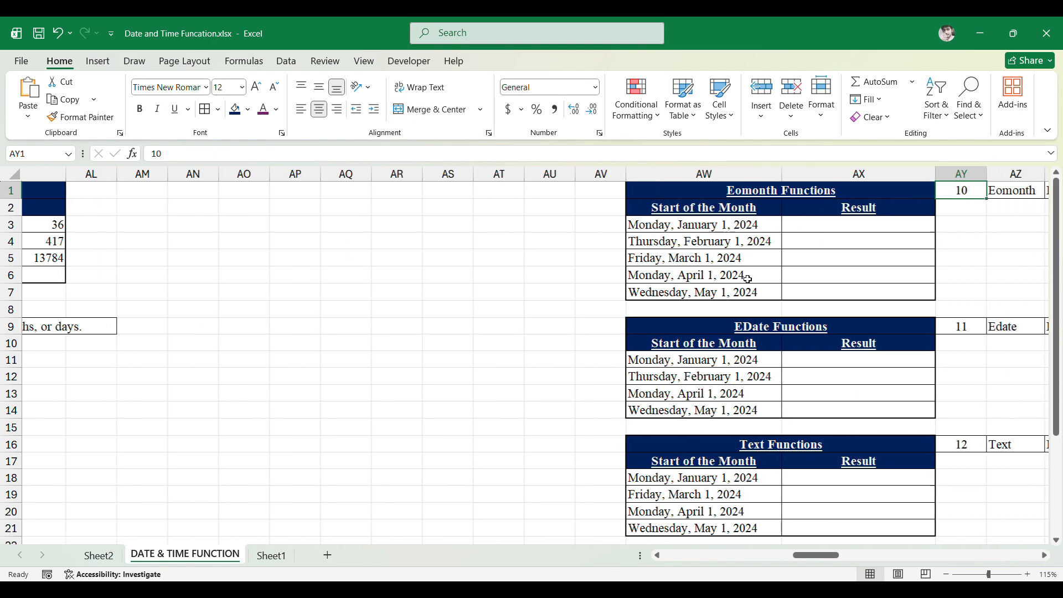
key("Left")
key("Left")
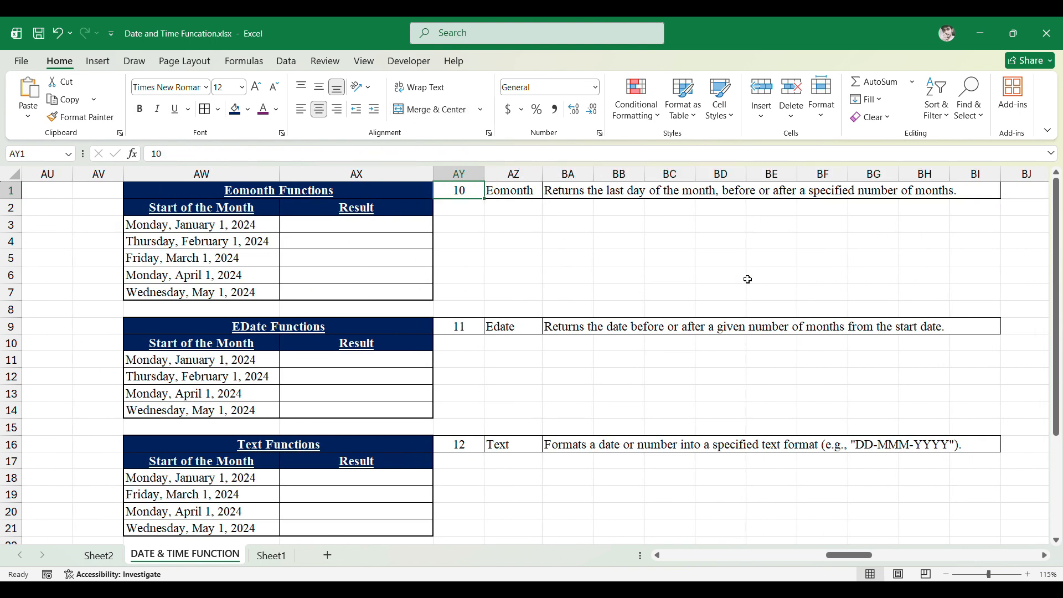
- Enter =EOMONTH(AW3,0) in the first Eomonth Result cell to get the month's last day
key("Right")
key("Right")
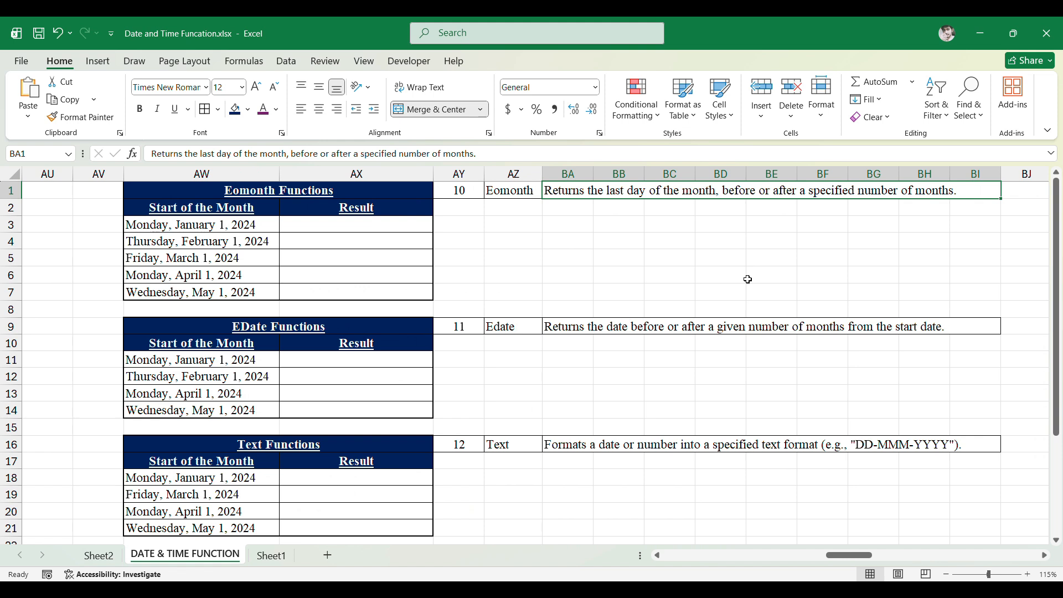
key("Left")
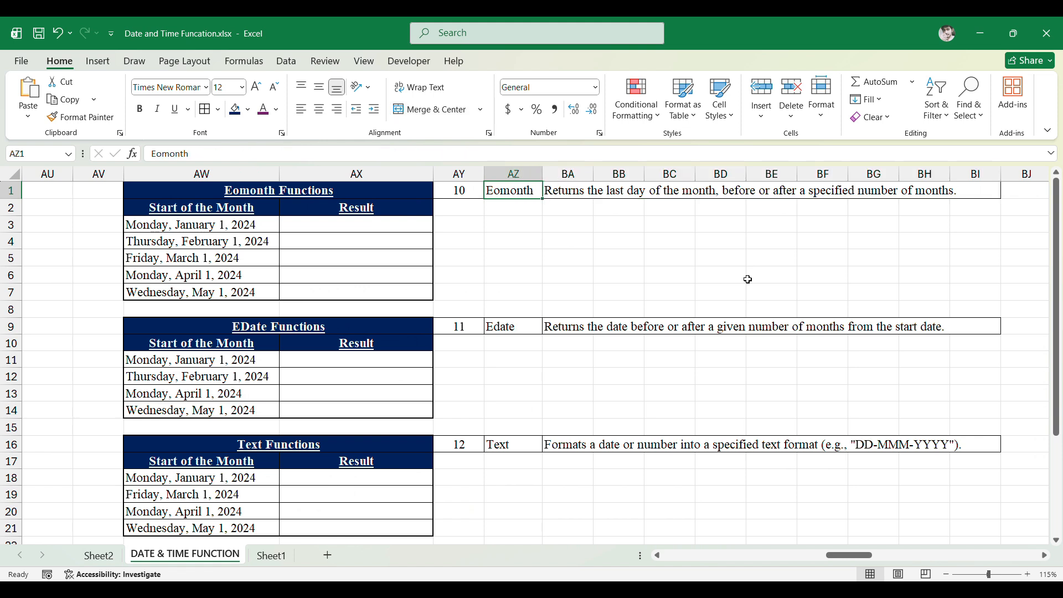
key("Down")
key("Left")
key("Down")
key("Left")
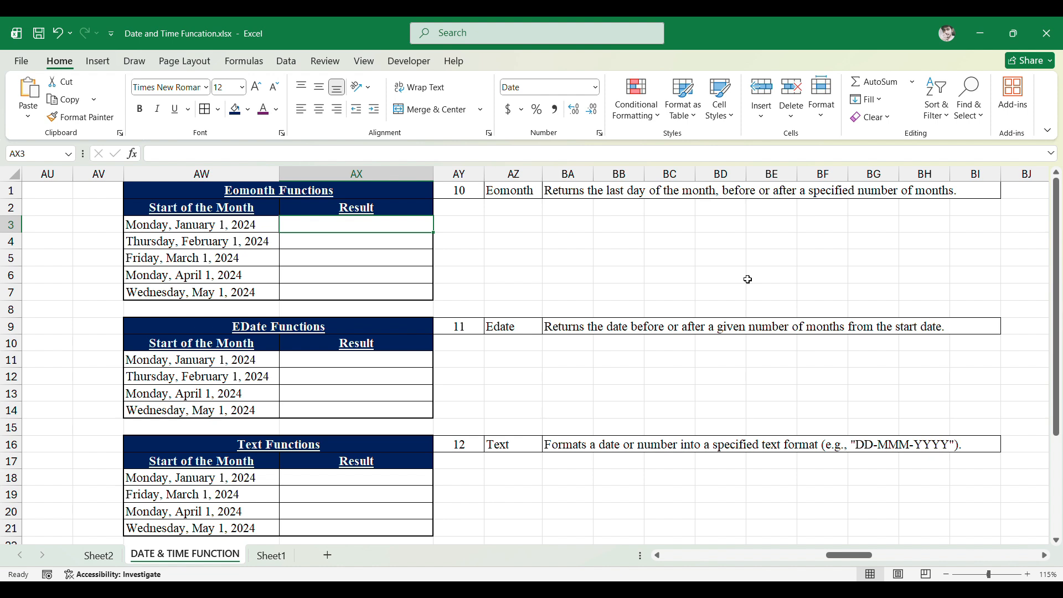
type("=E")
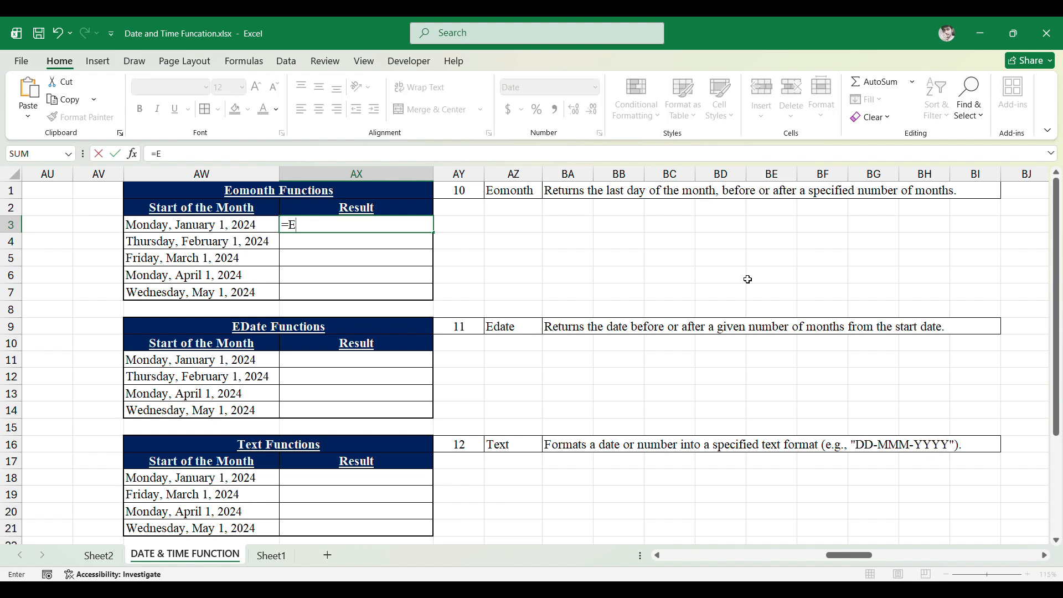
type("om")
key("Tab")
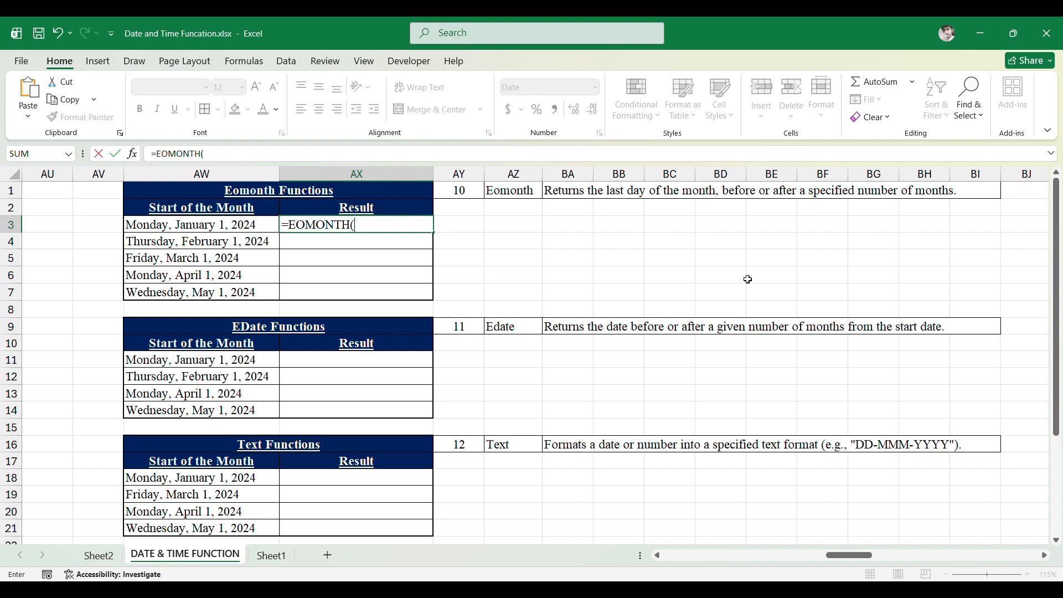
key("Left")
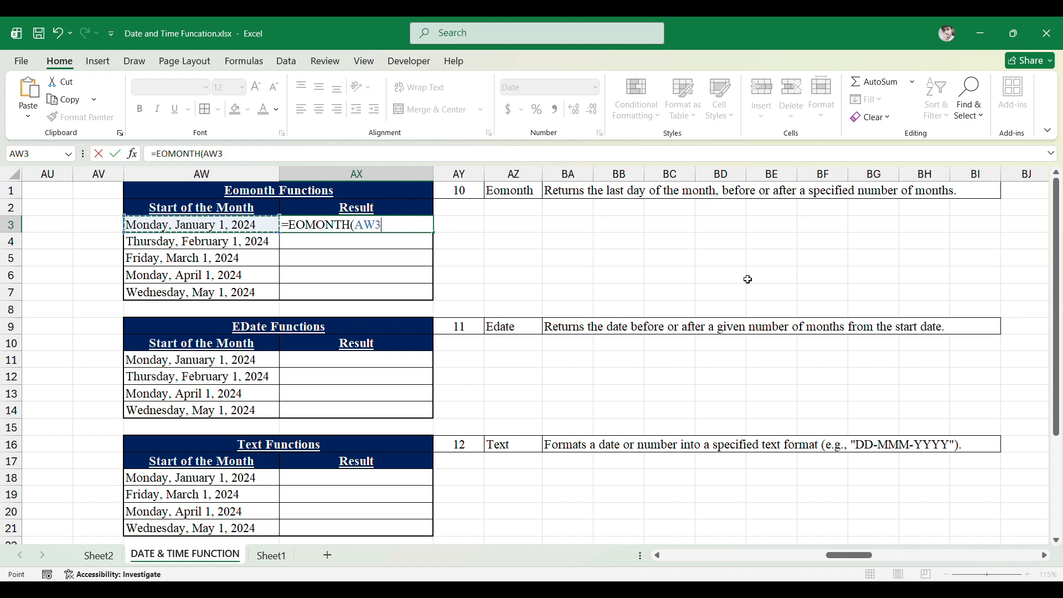
type(",")
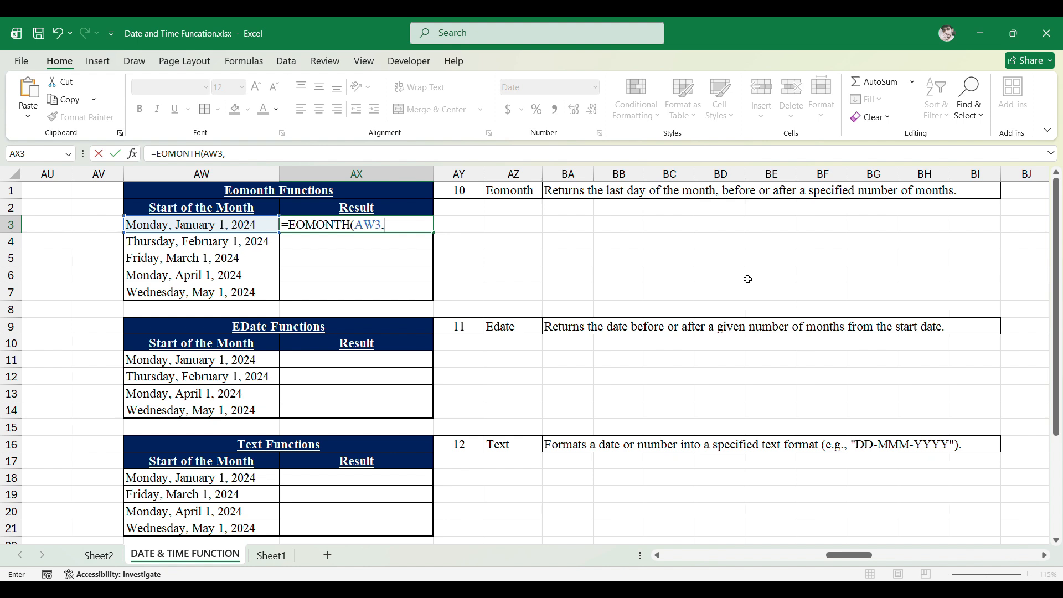
type("0)")
key("ctrl+Return")
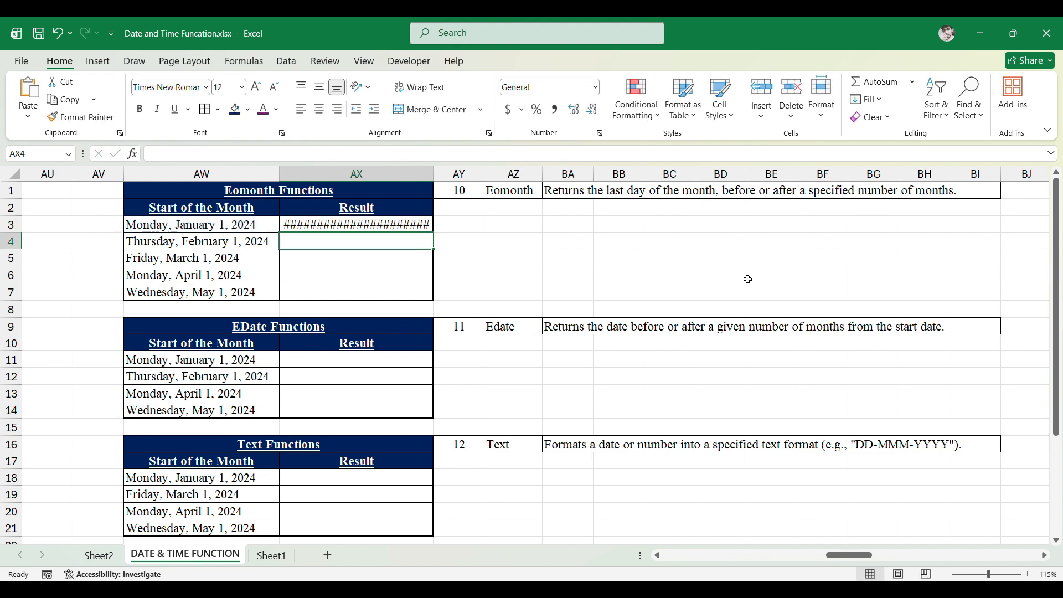
- Autofit the Result column width so the full date displays
key("alt+h")
key("o")
key("i")
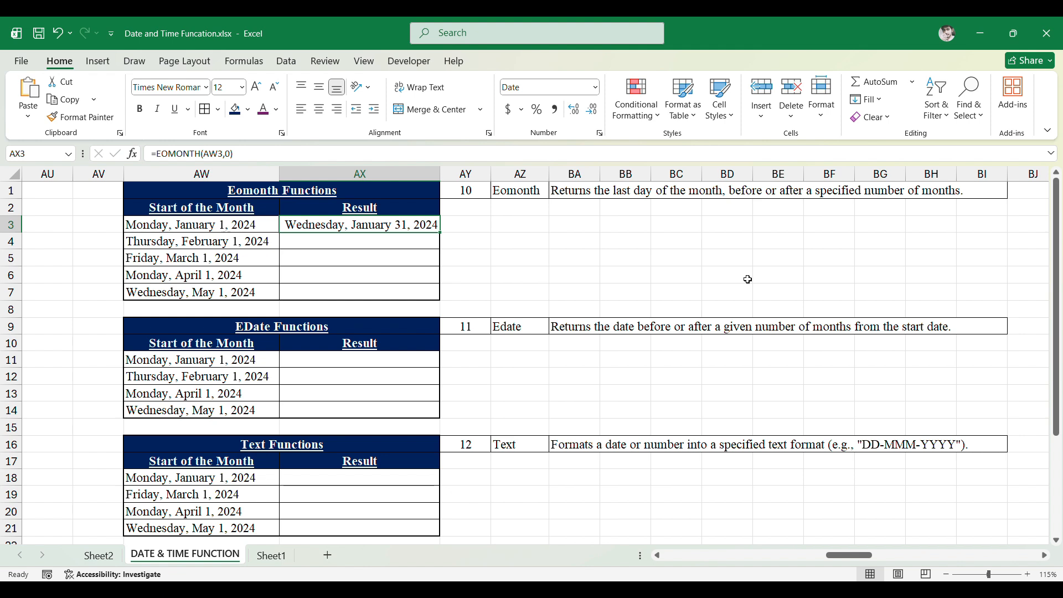
- Try month offsets 1, 2 and 3 in the first Eomonth formula
key("F2")
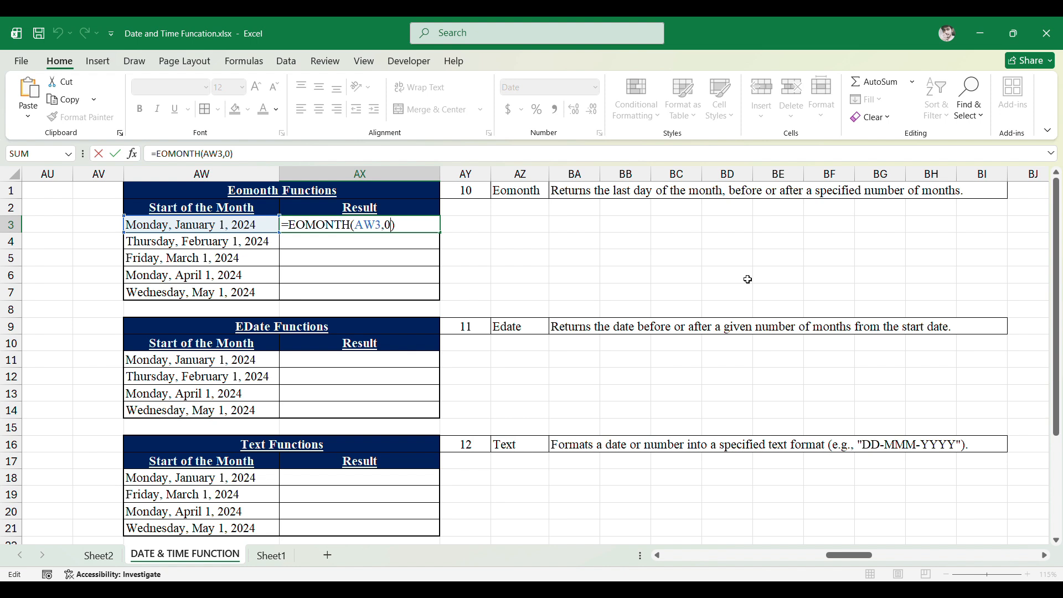
key("shift+Left")
type("1")
key("ctrl+Return")
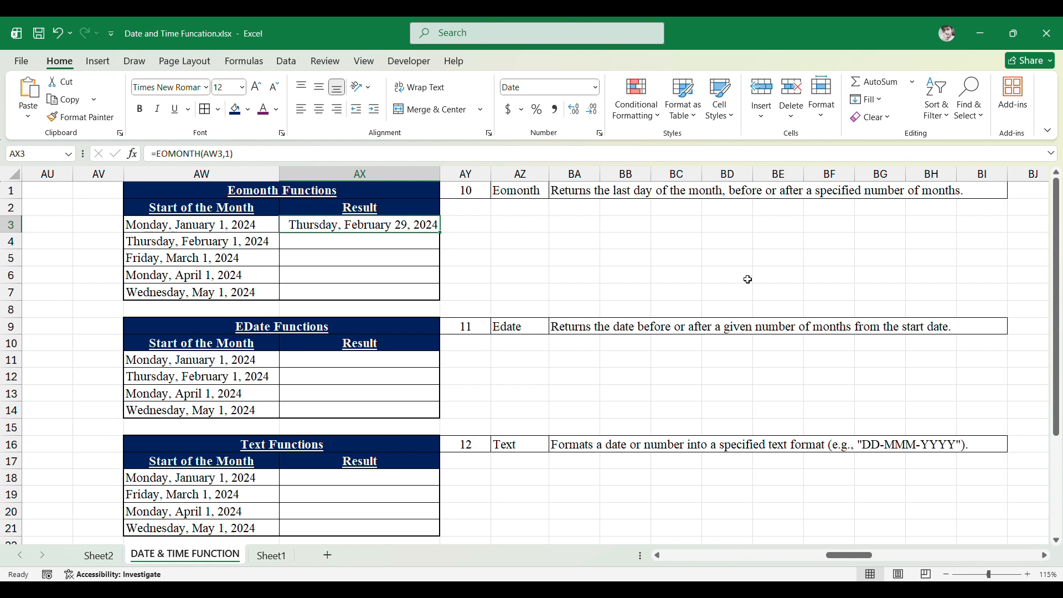
key("F2")
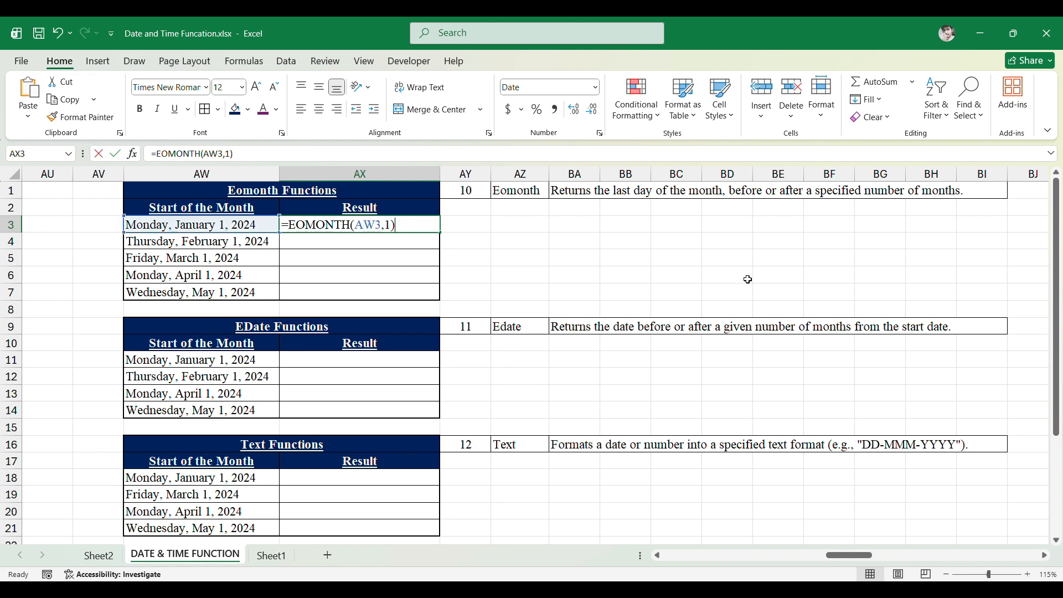
type("2")
key("ctrl+Return")
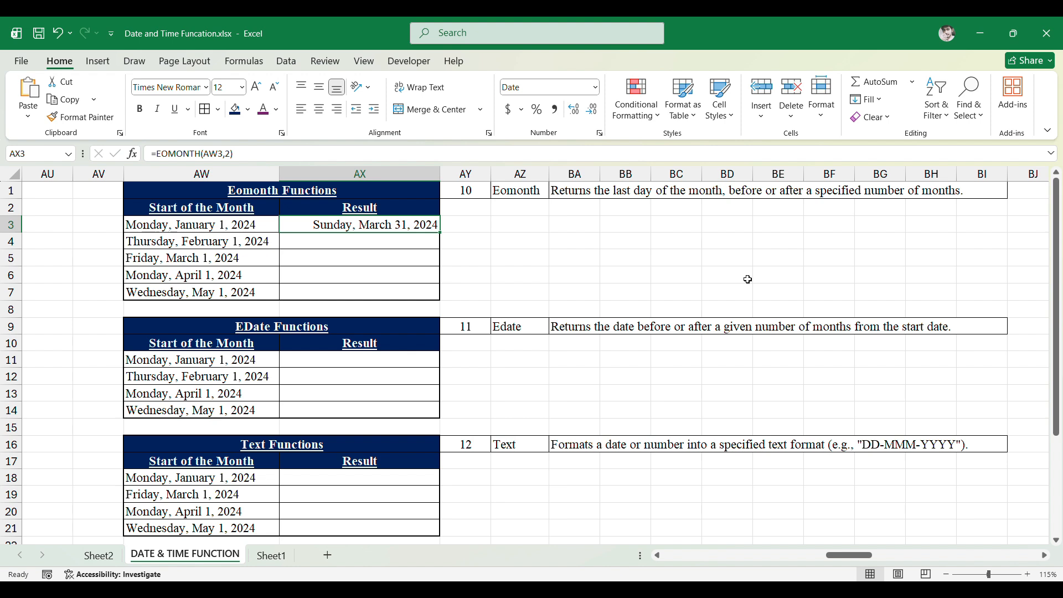
key("F2")
key("Left")
key("shift+Left")
type("3")
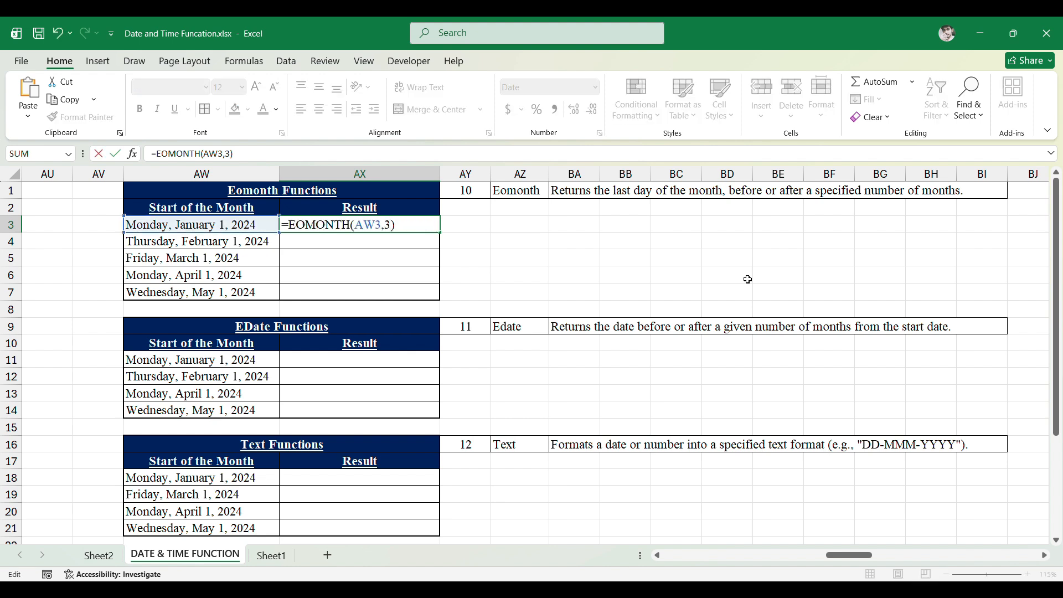
key("Return")
- Set the first Eomonth formula's month offset to 4
key("Up")
key("Down")
key("Up")
key("F2")
key("shift+Left")
type("4")
key("Return")
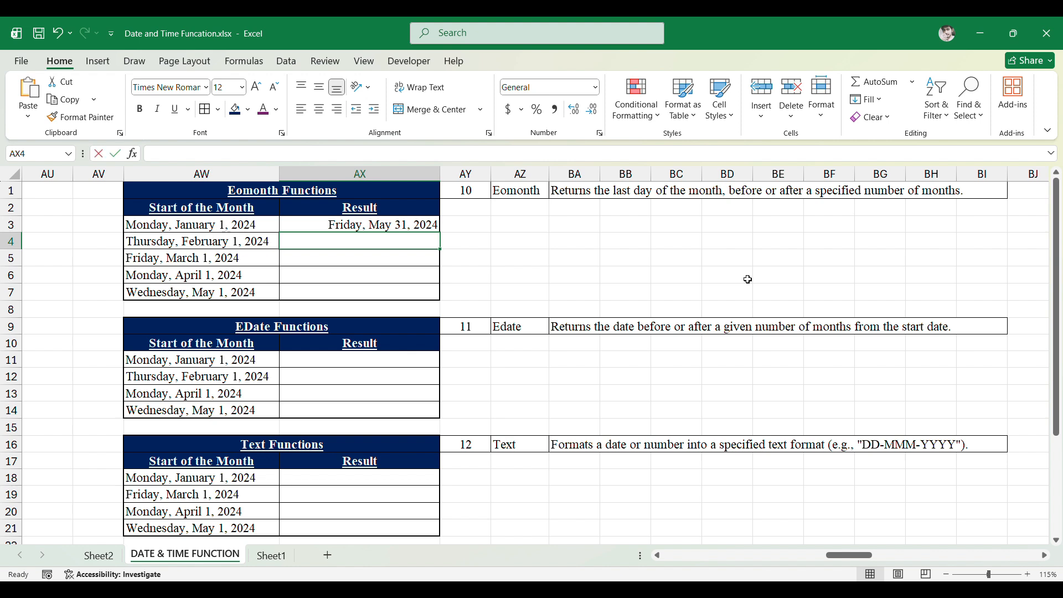
- Enter =EOMONTH(AW4,0) in the second Eomonth Result cell
type("=Eom")
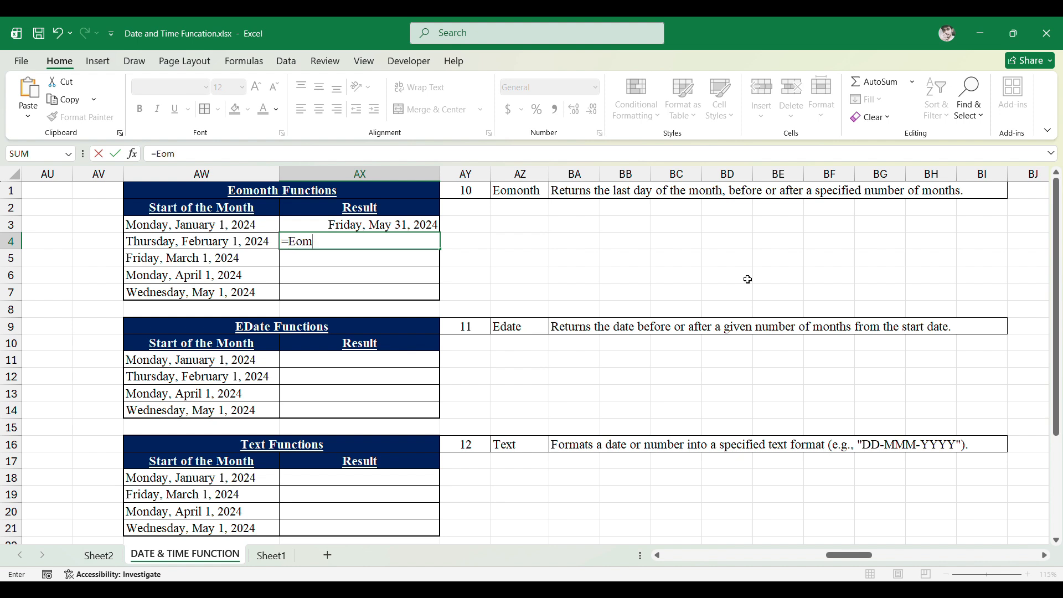
key("Tab")
key("Left")
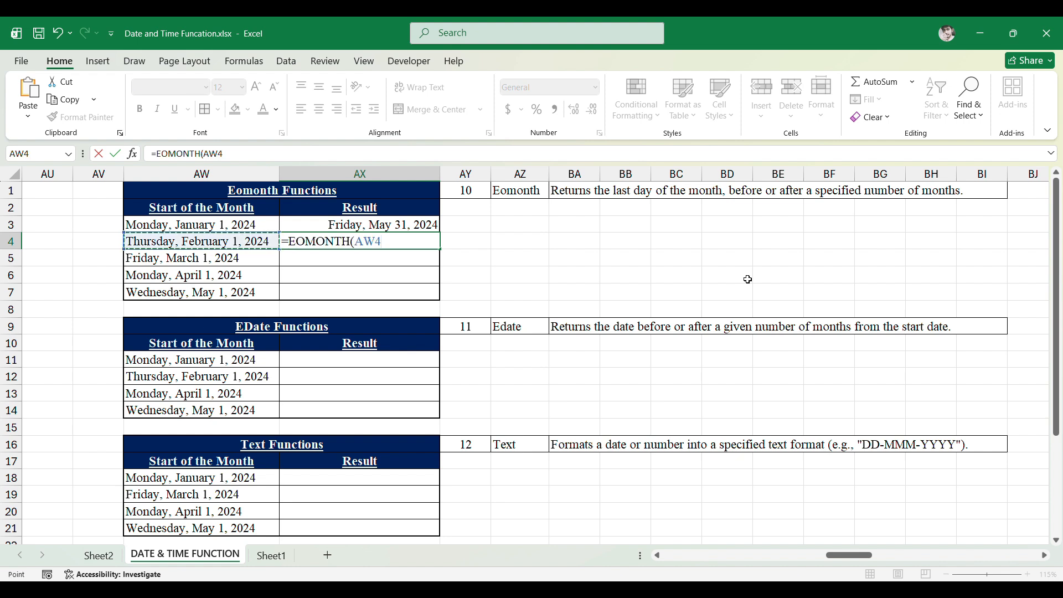
type(",")
type("0")
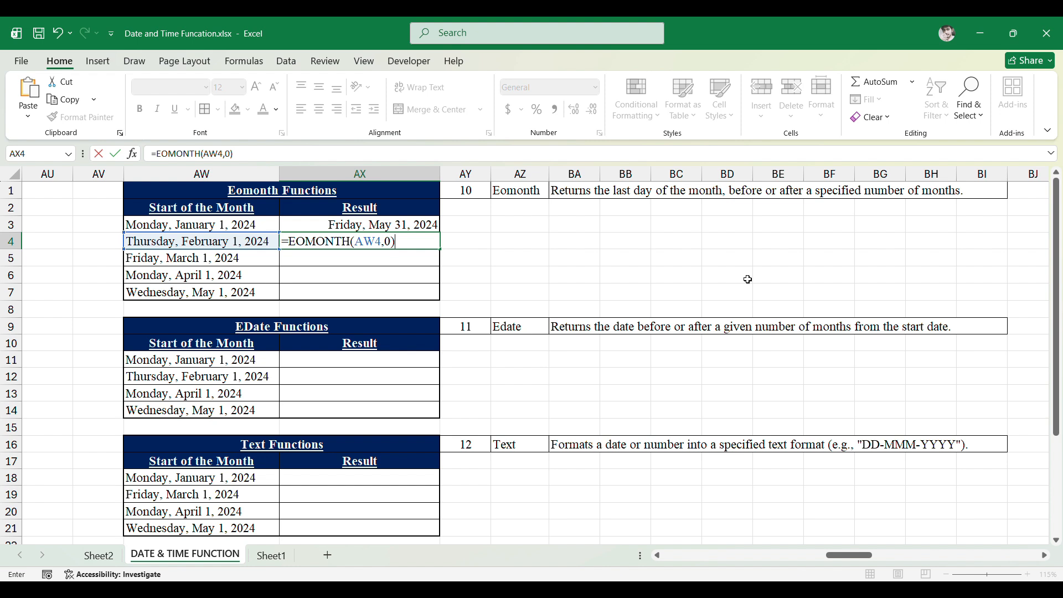
key("Return")
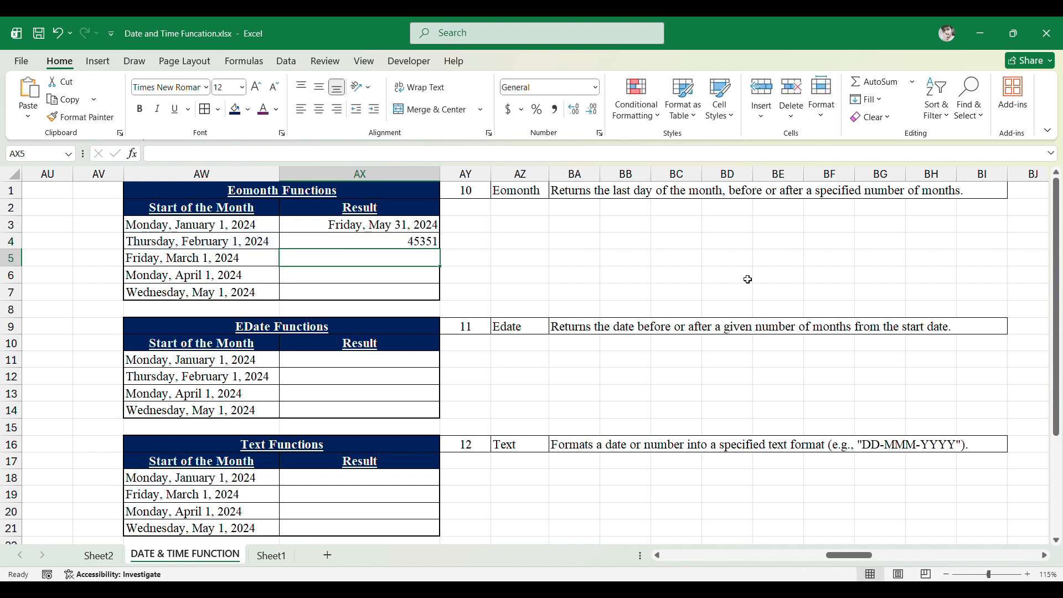
- Change the second Eomonth formula's month offset to 4
key("Up")
key("F2")
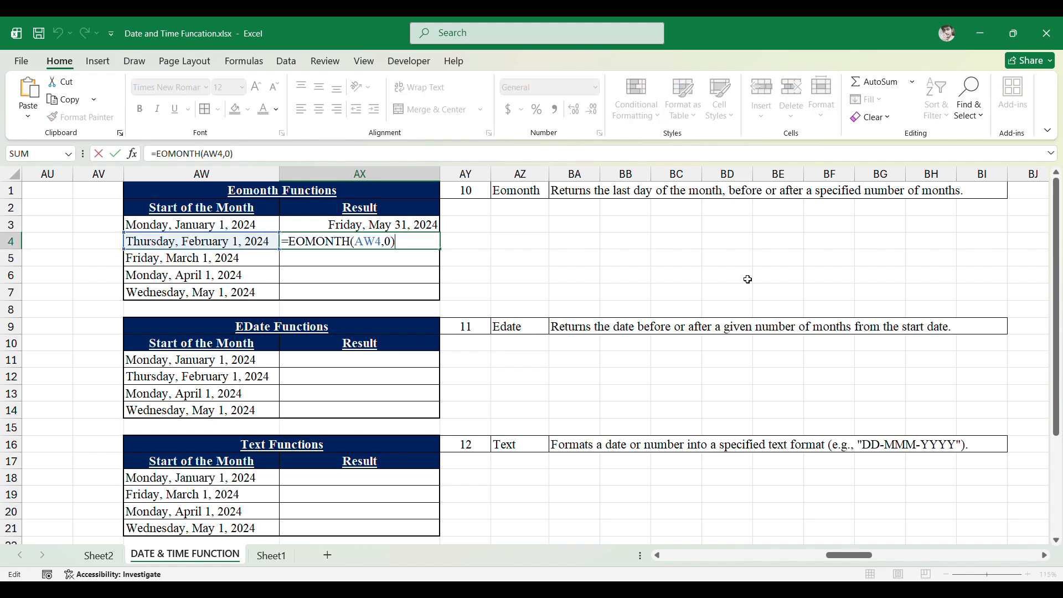
key("Left")
key("BackSpace")
type("4")
key("ctrl+Return")
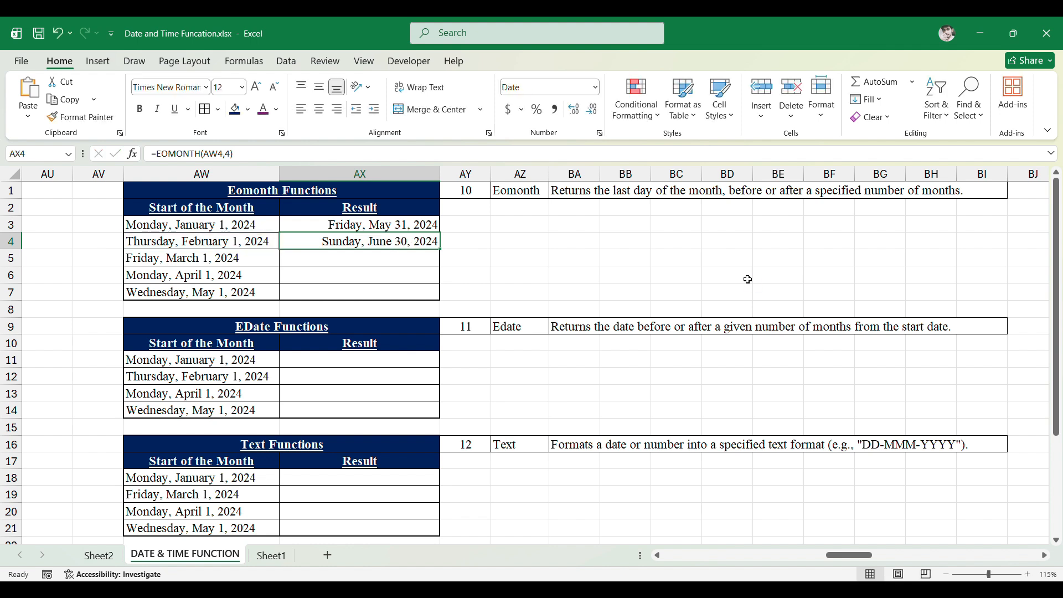
key("F2")
key("Left")
key("Left")
key("shift+Left")
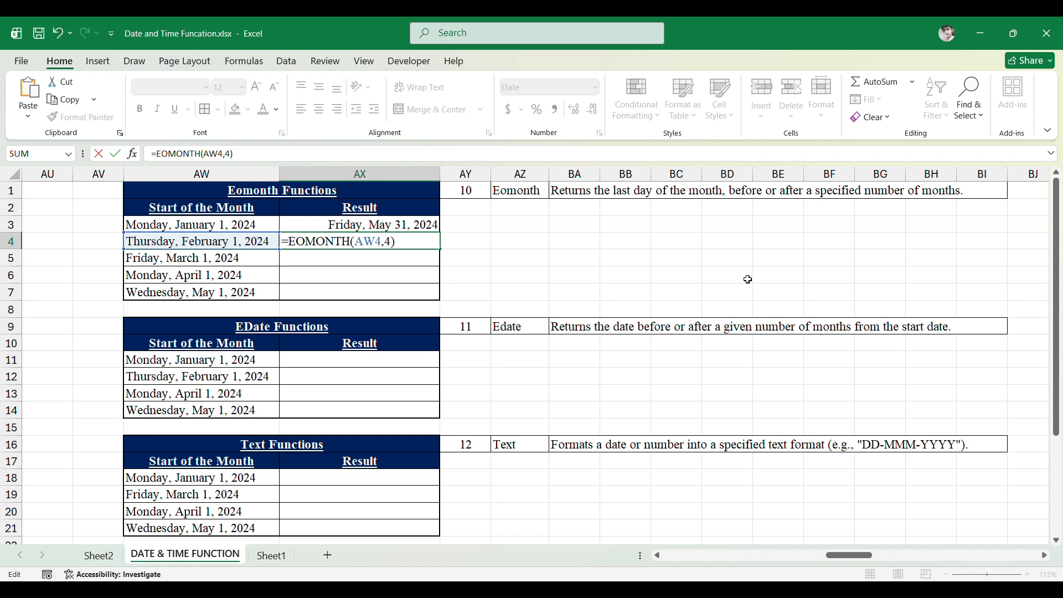
key("Escape")
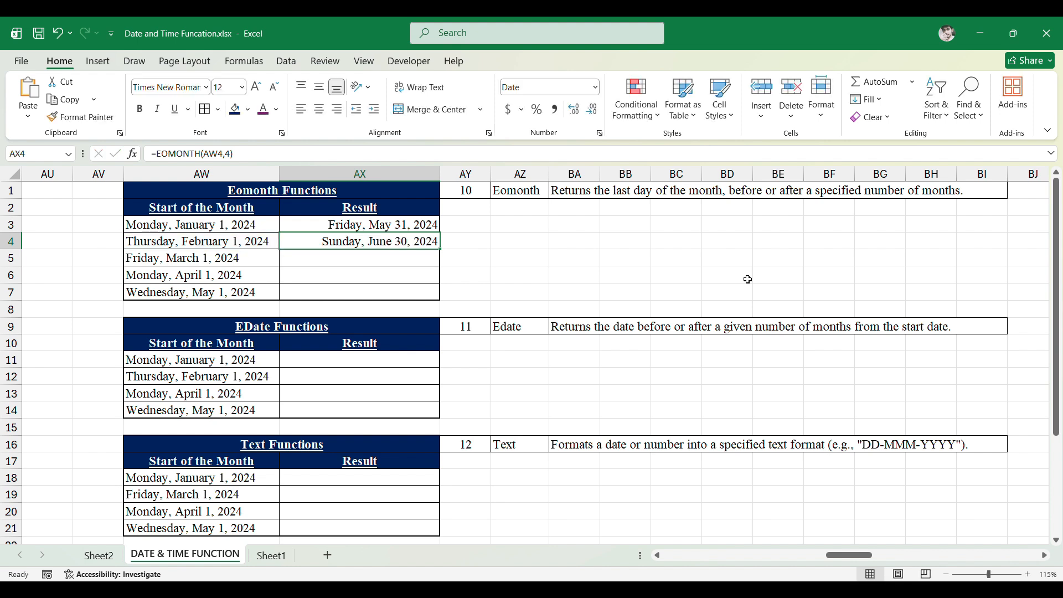
- Set the second Eomonth formula's month offset back to 0
key("F2")
key("Left")
key("shift+Left")
type("0")
key("Return")
key("Up")
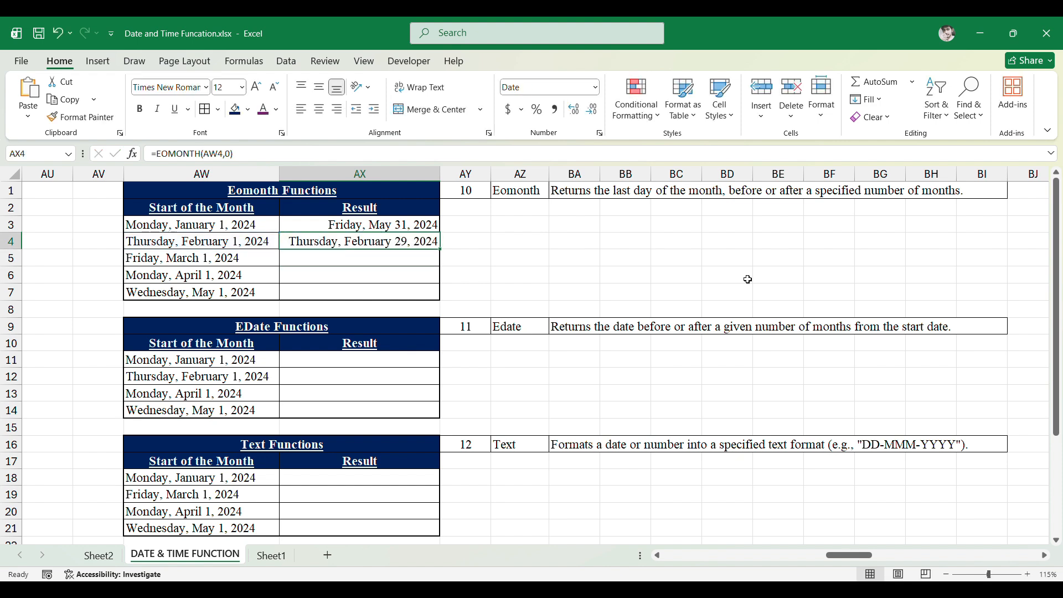
- Fill the EOMONTH formula down into the remaining Eomonth Result cells AX5 to AX7
key("Down")
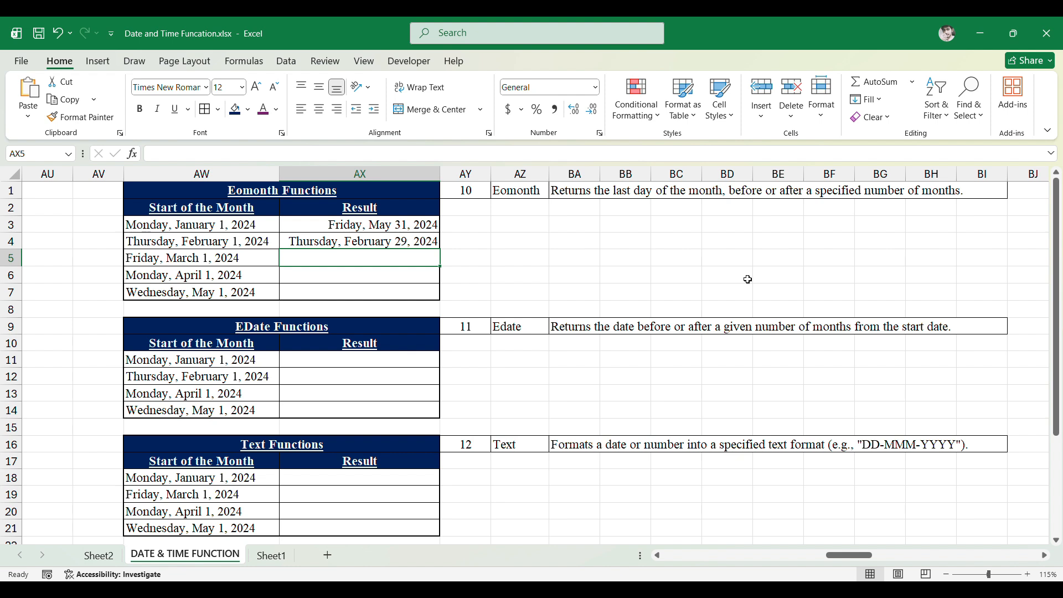
key("ctrl+d")
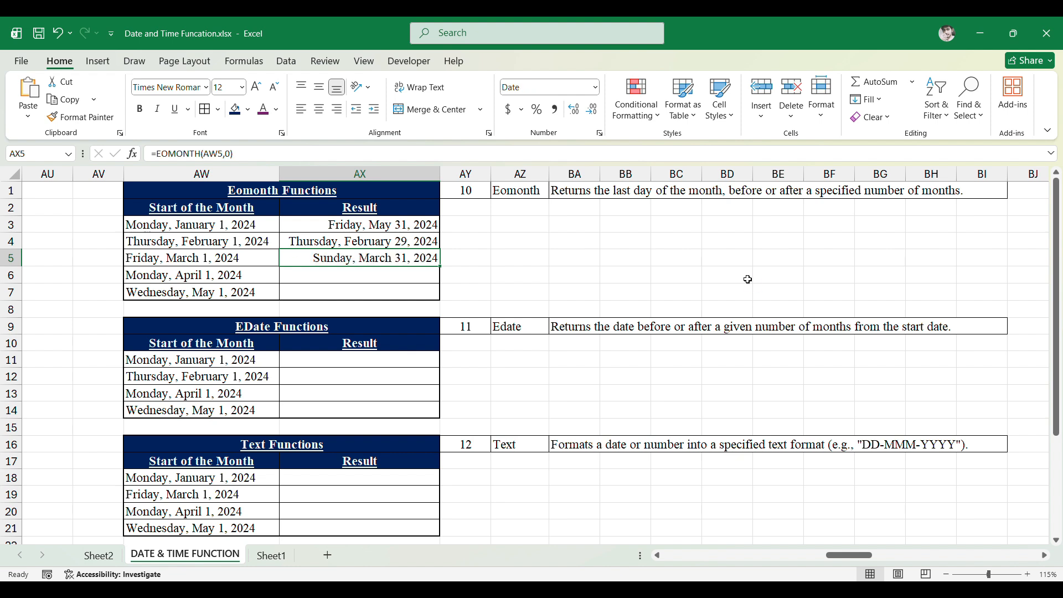
key("Left")
key("Right")
key("Down")
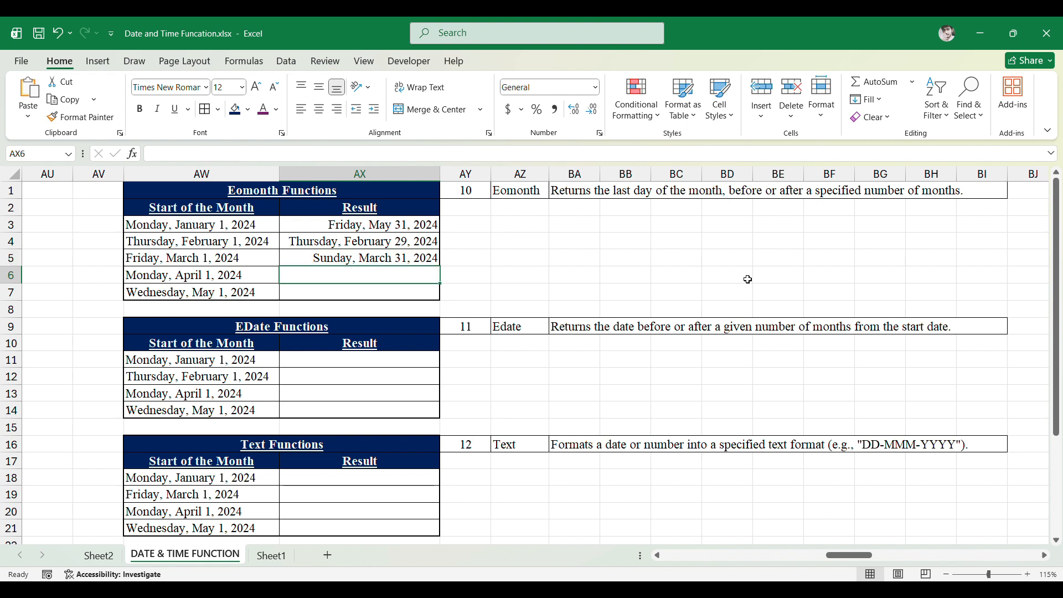
key("ctrl+d")
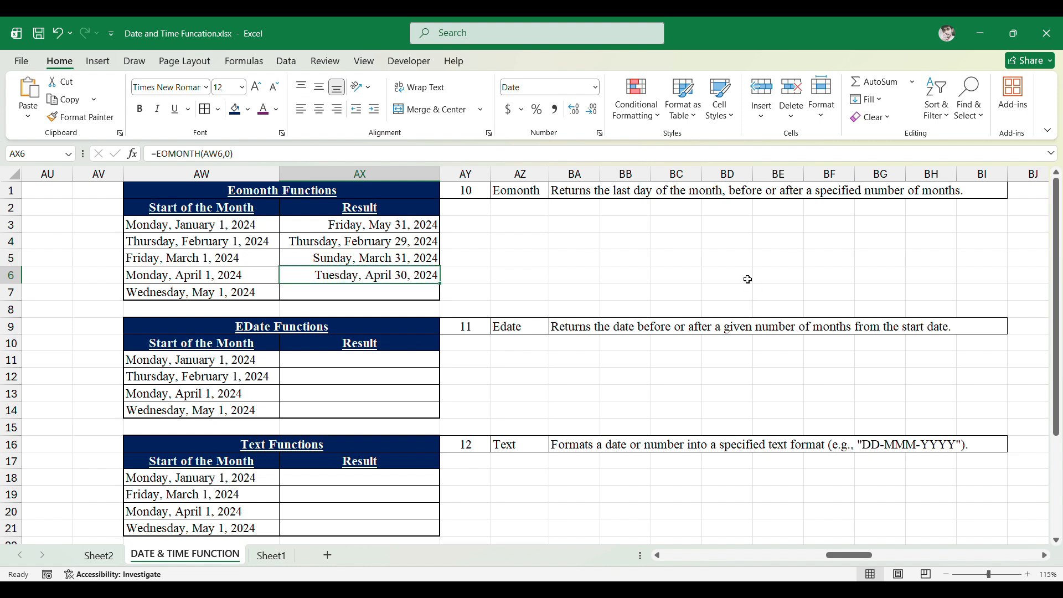
key("Left")
key("Right")
key("Down")
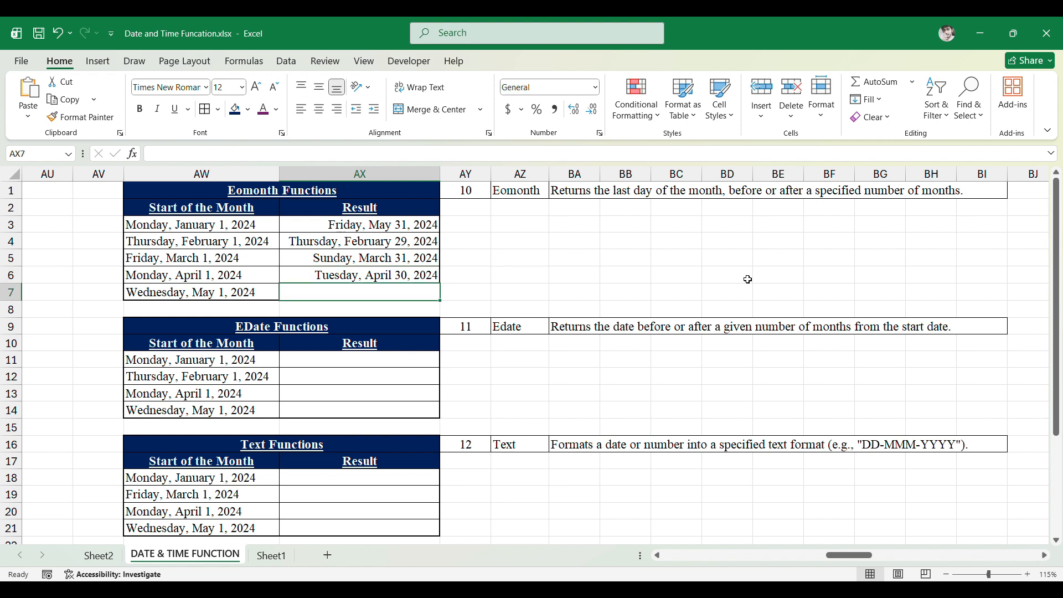
key("ctrl+d")
key("F2")
key("Escape")
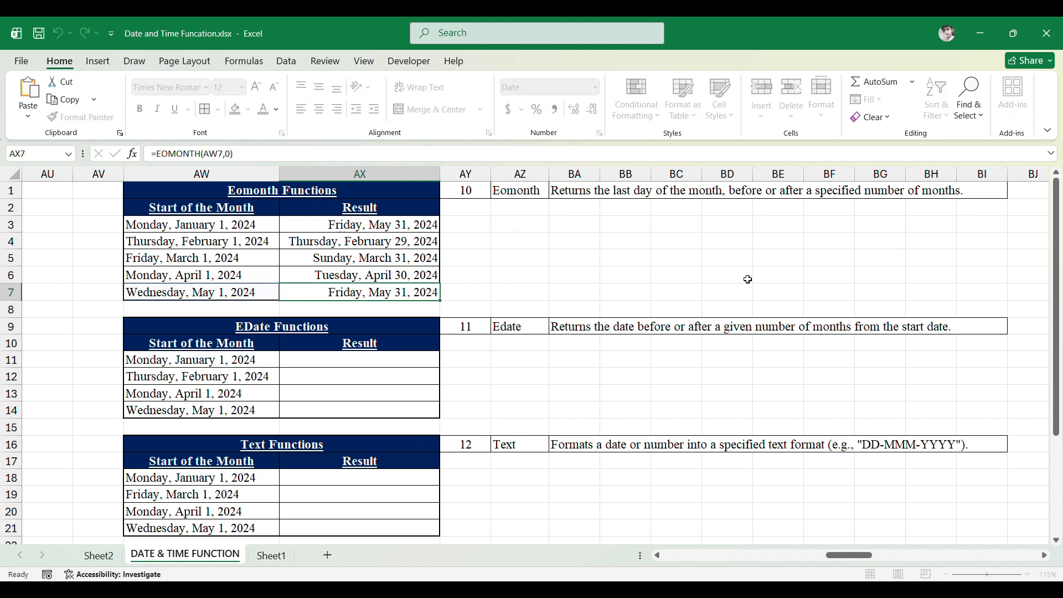
- Read the Edate function description beside the EDate Functions table
key("Down")
key("Up")
key("Down")
key("Down")
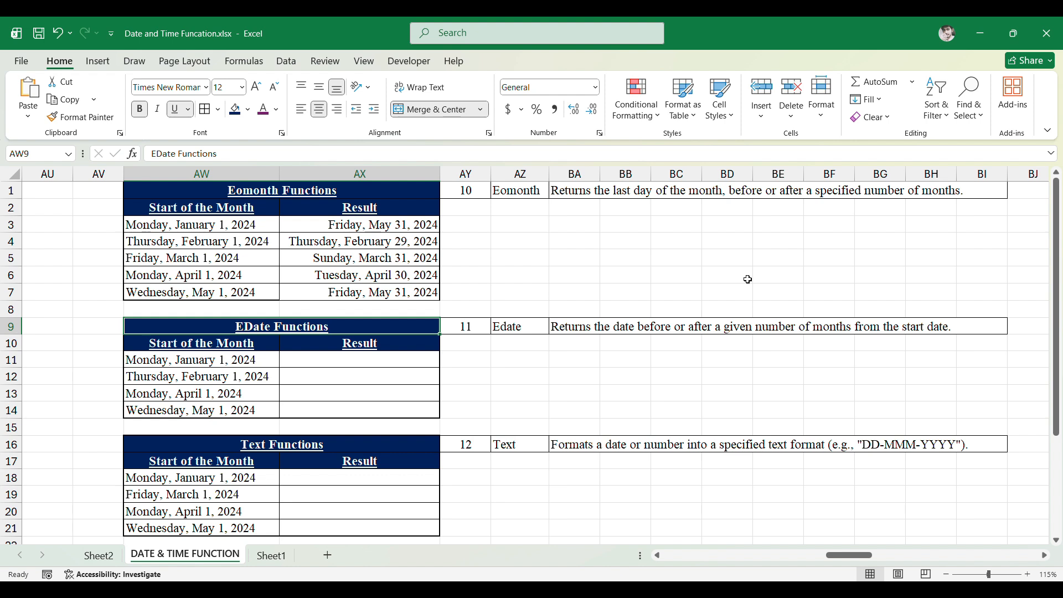
key("Right")
key("Right")
key("Right")
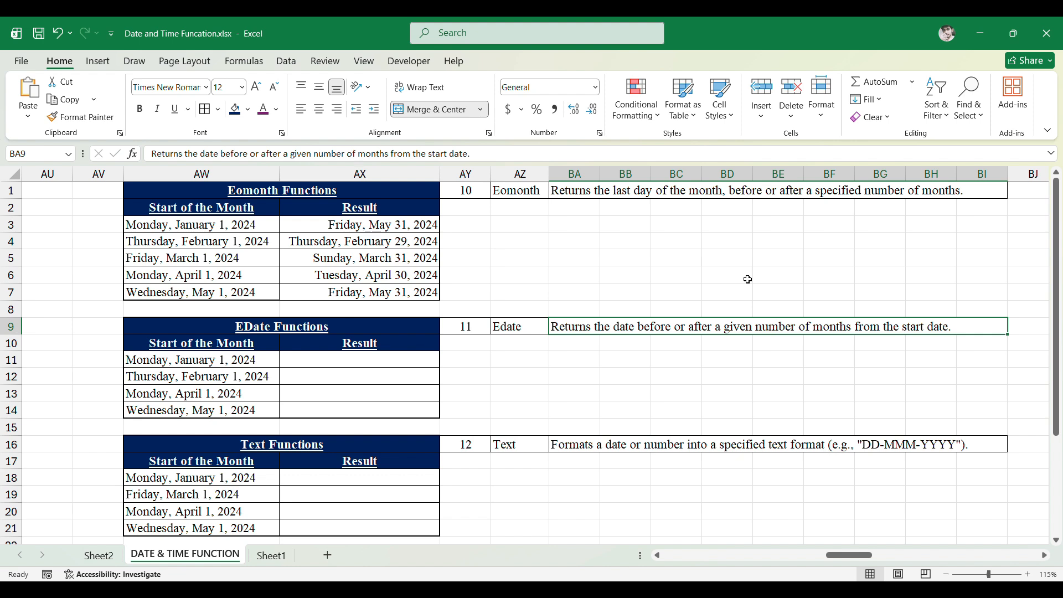
- Enter =EDATE(AW11,0) in the first EDate Result cell
key("Left")
key("Down")
key("Left")
key("Down")
key("Left")
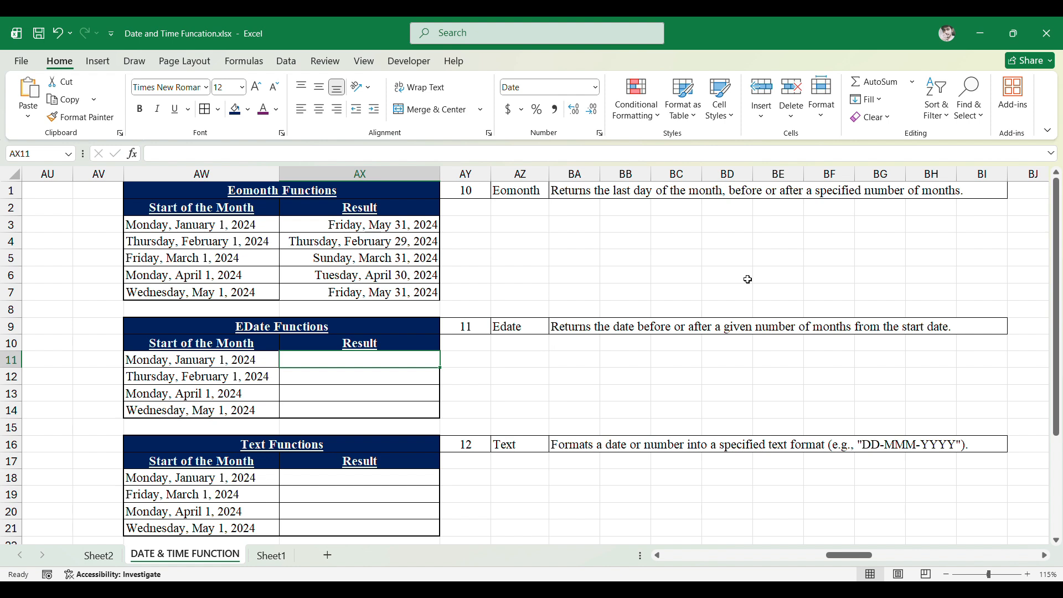
type("=E")
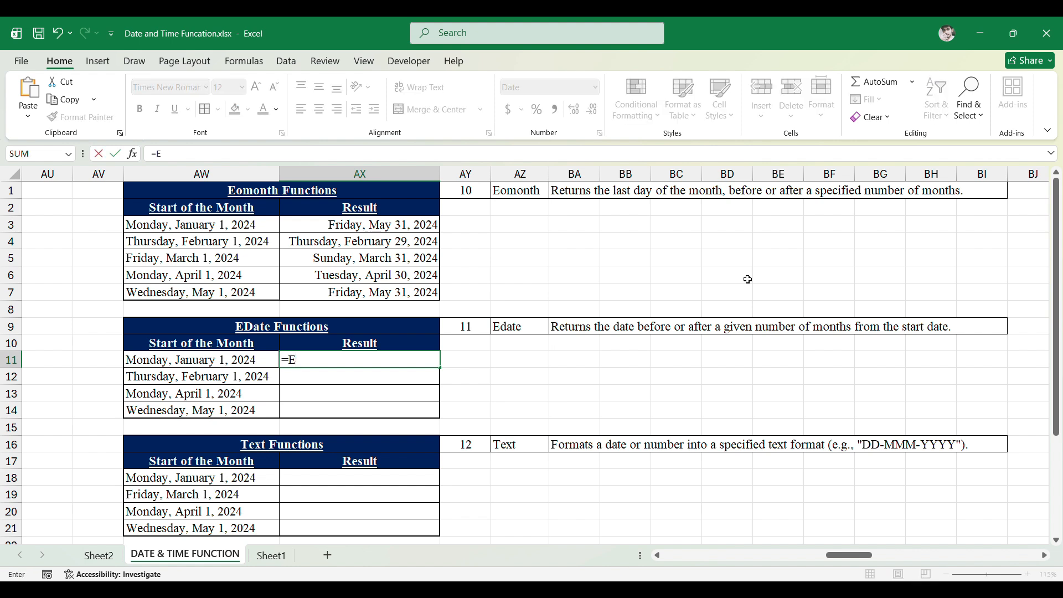
type("date")
key("Tab")
key("Left")
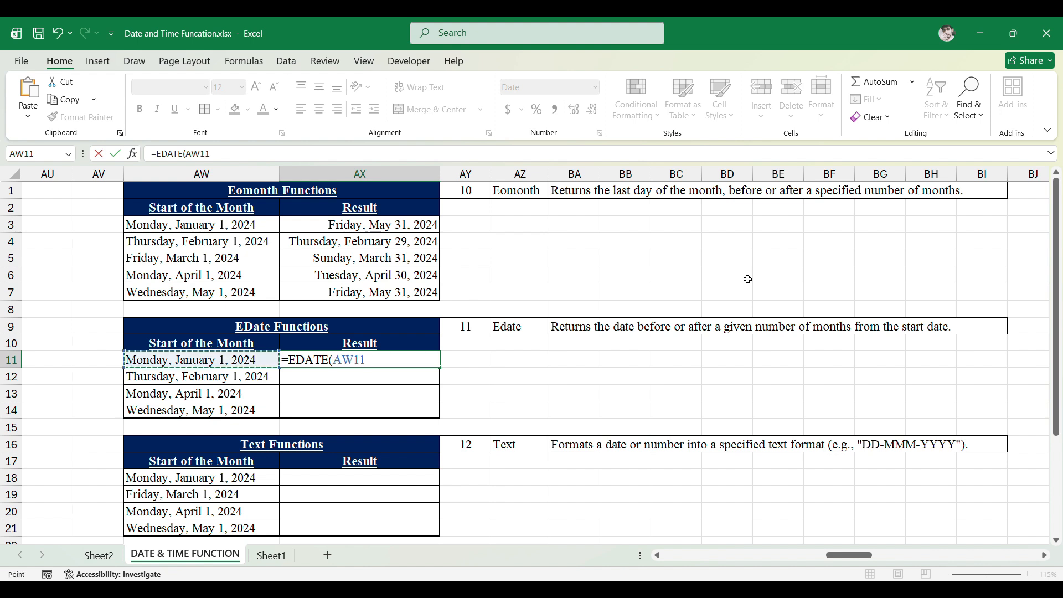
type(",0")
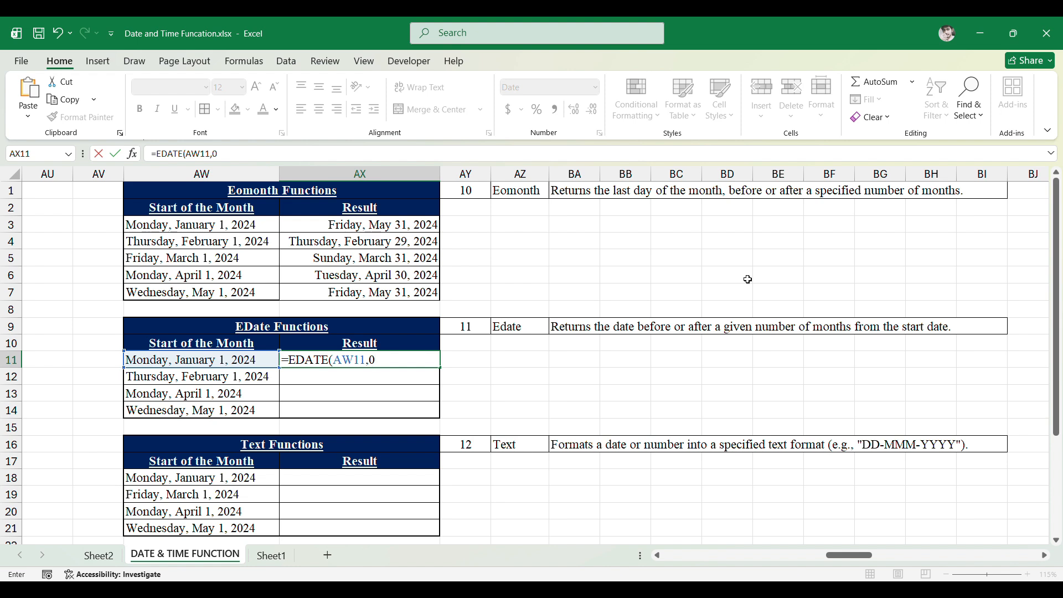
key("Return")
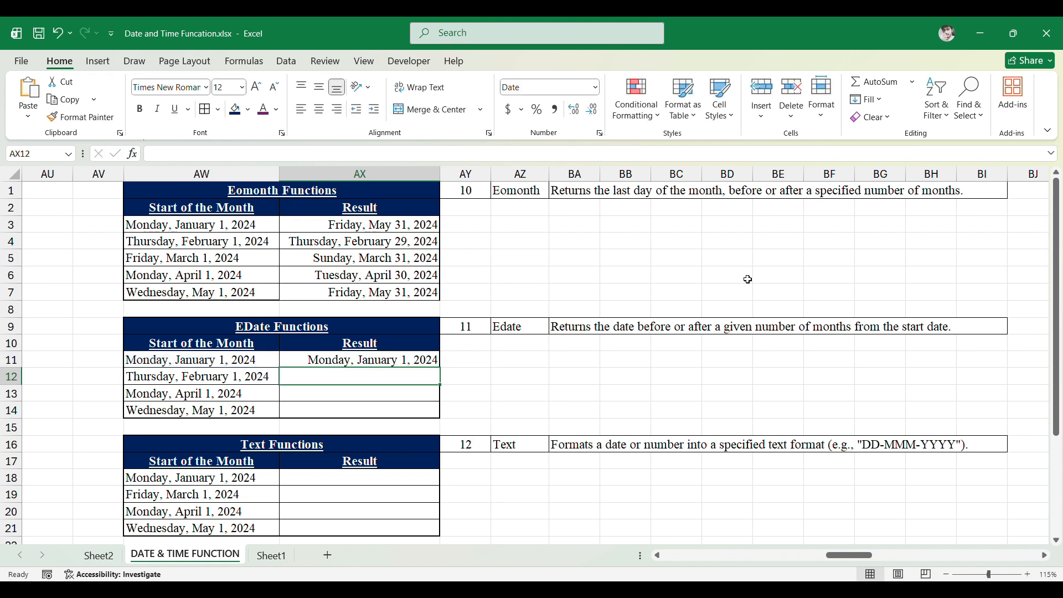
- Change the first EDate start date to 1/15/2024 and check the formula's result
key("Up")
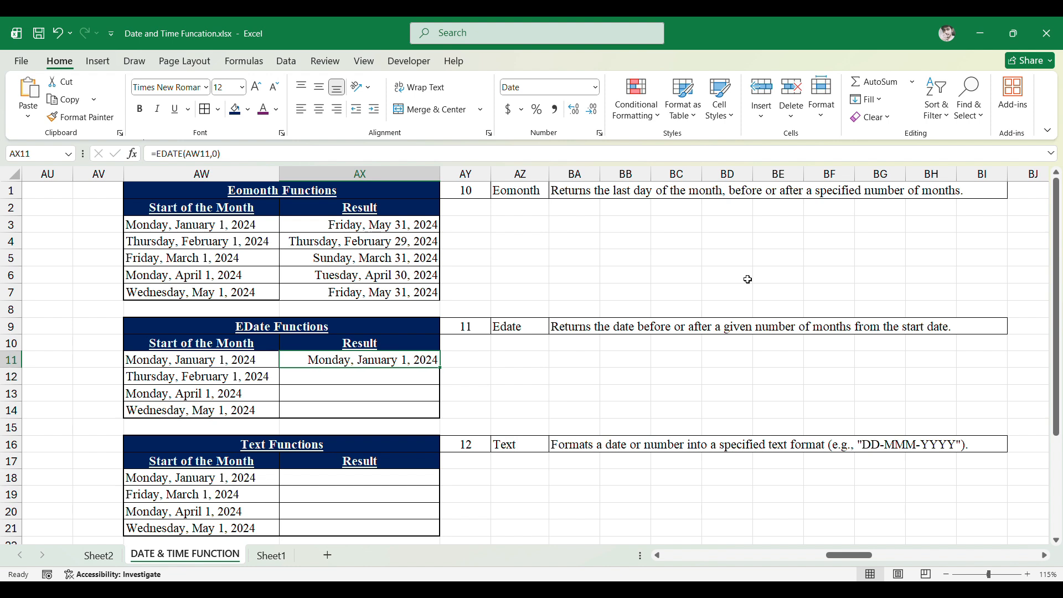
key("Left")
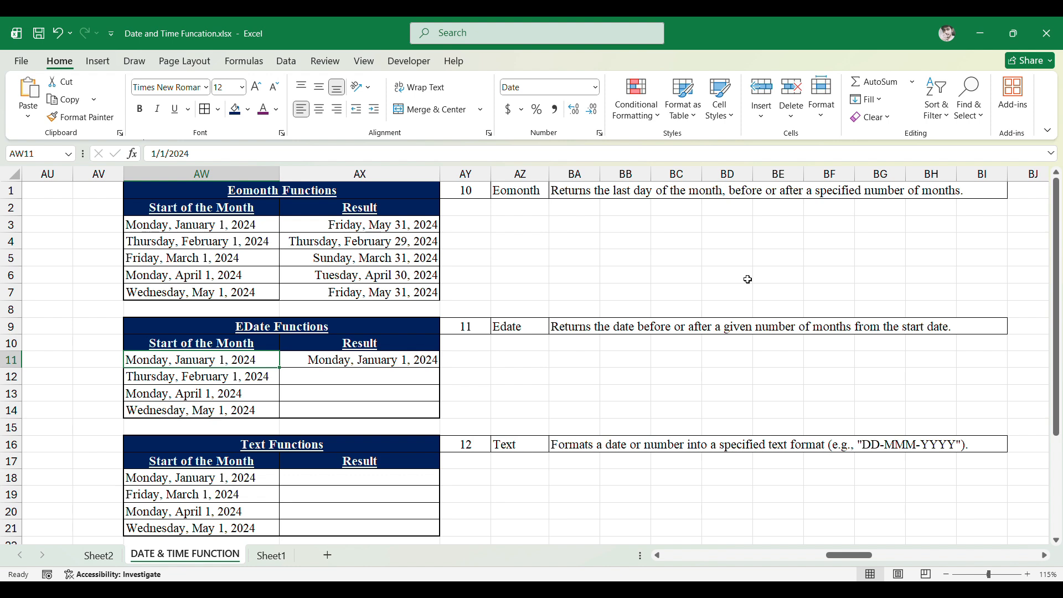
key("shift+Right")
key("Left")
key("Right")
key("F2")
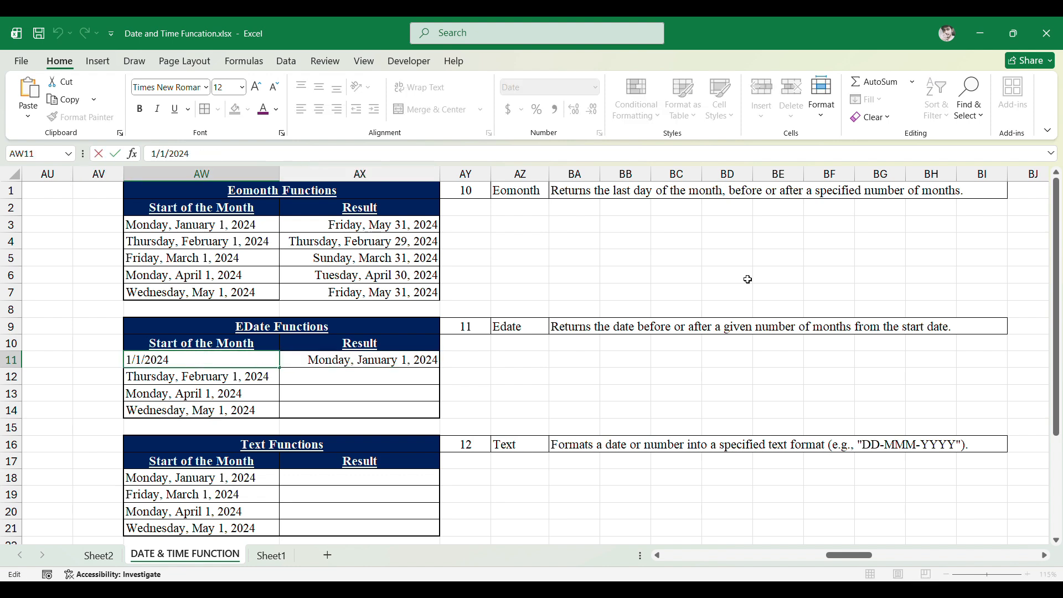
type("5")
key("Return")
key("Up")
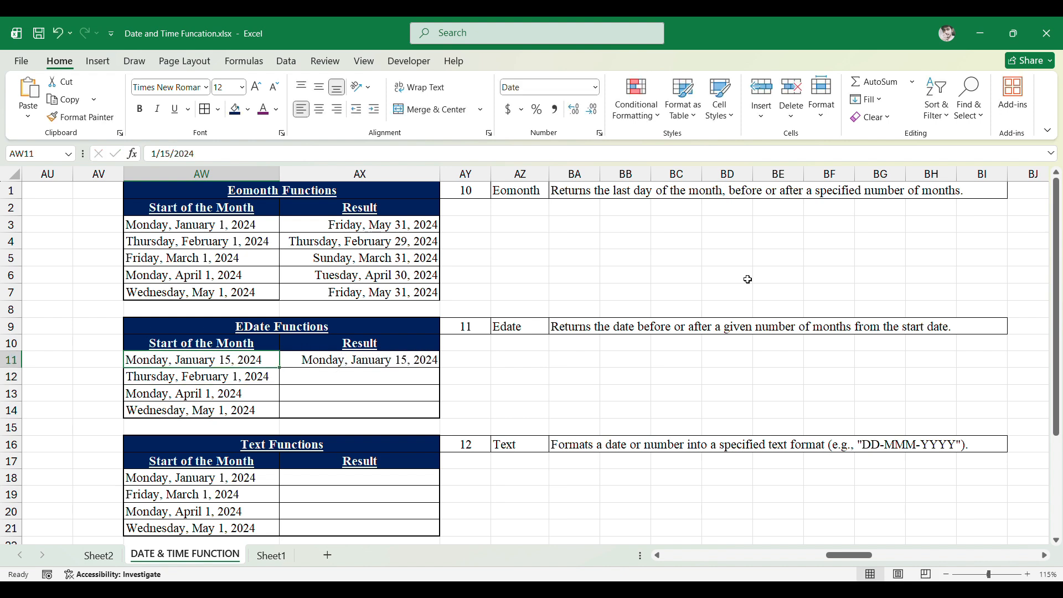
key("Right")
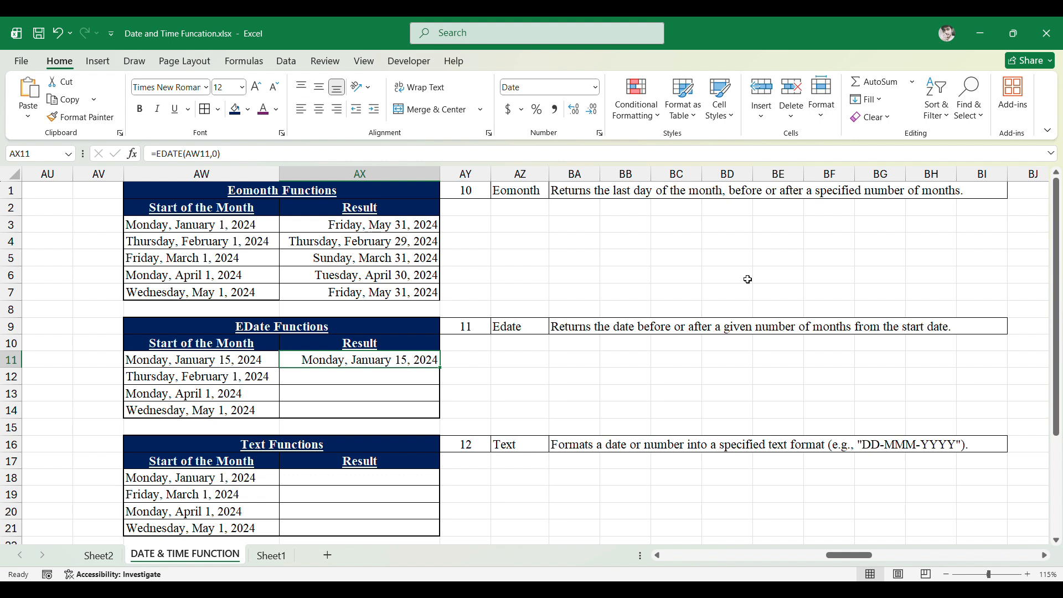
- Try 1 month in the first EDate formula, then set its months argument back to 0
key("F2")
type("1")
key("Return")
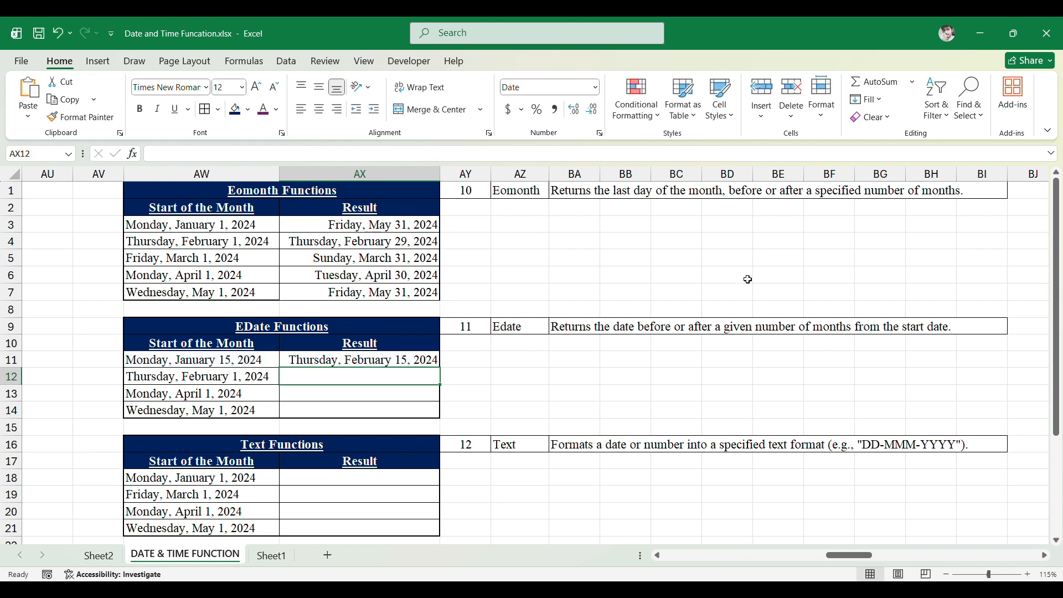
key("Up")
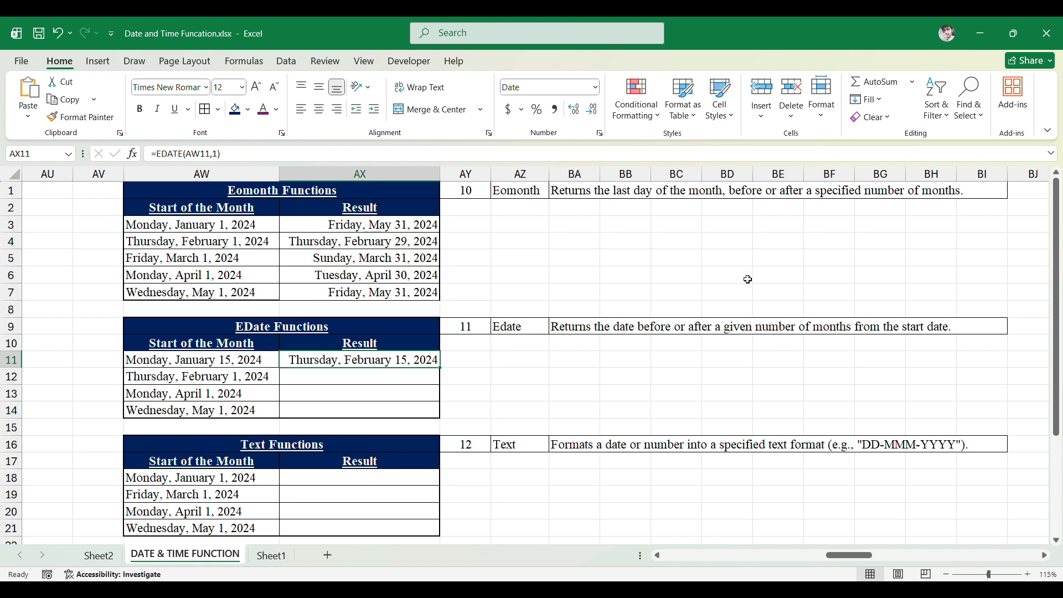
key("F2")
key("BackSpace")
type("0")
key("Return")
key("Up")
- Set the first EDate formula's months argument to 1 and move back onto the result cell
key("F2")
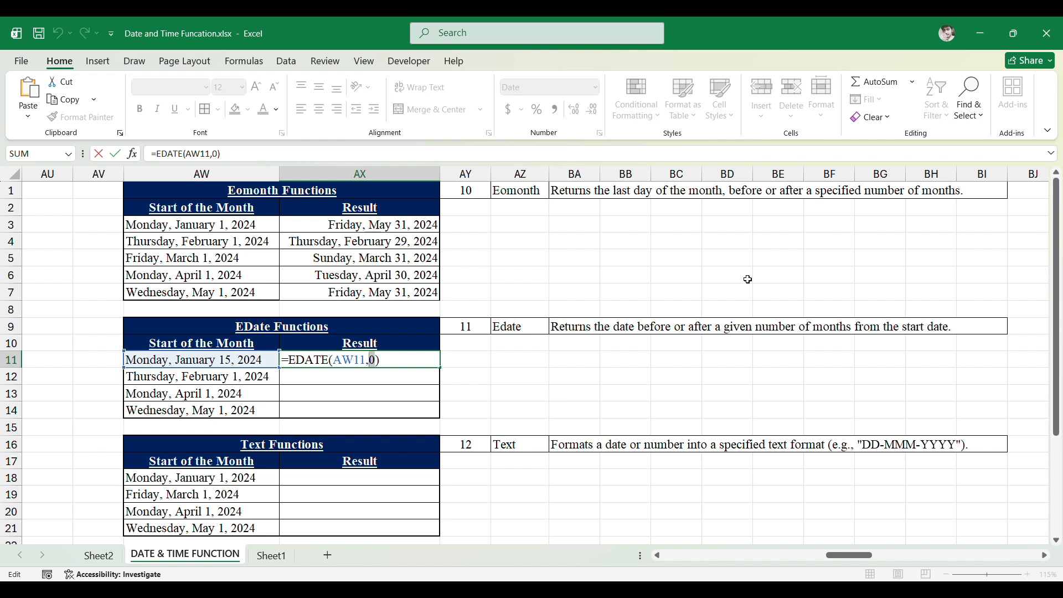
type("1")
key("Return")
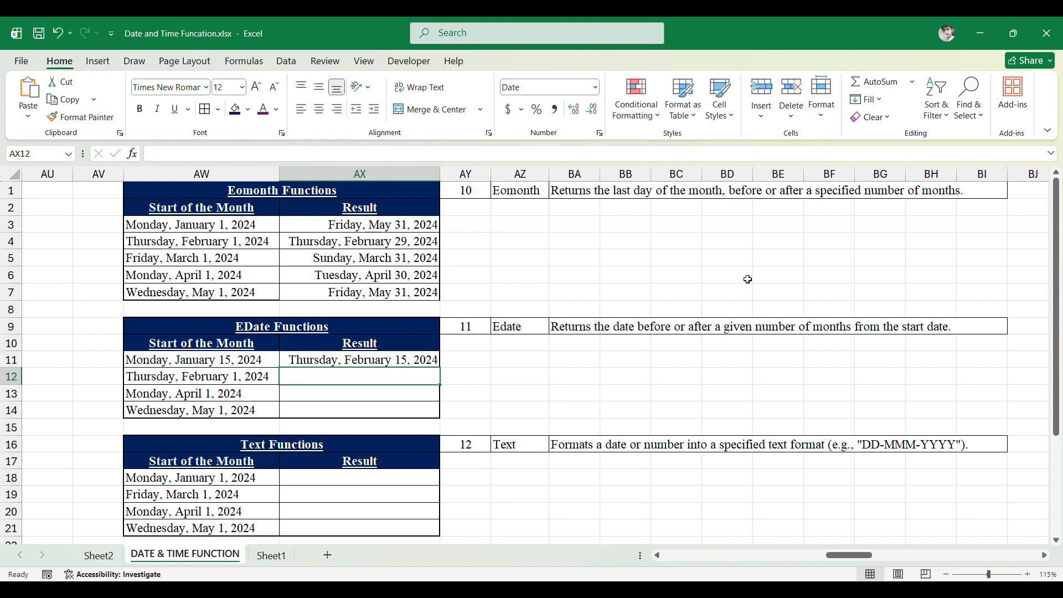
key("Up")
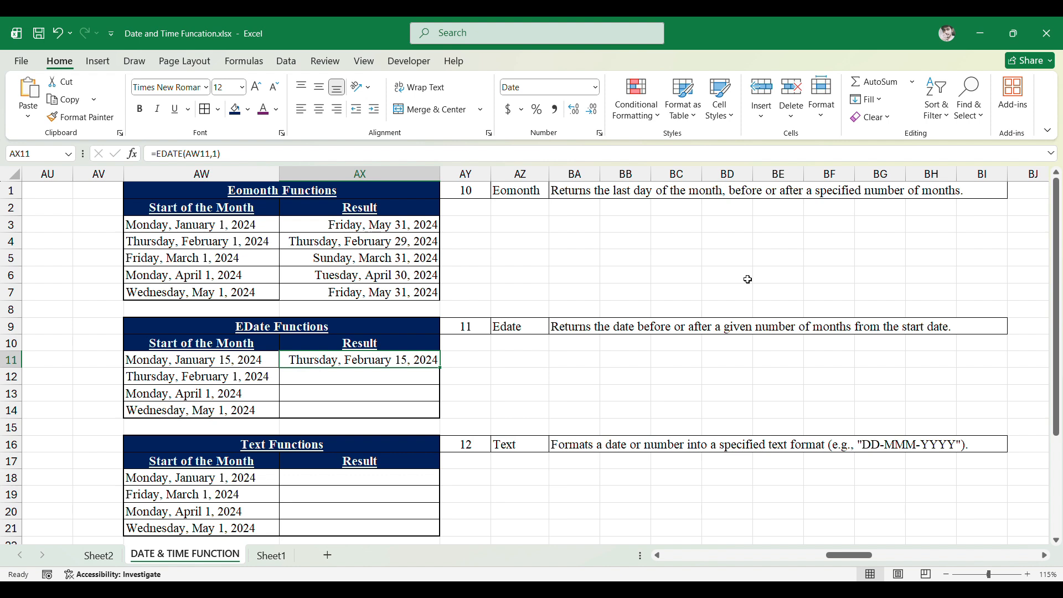
- Change the first EDate formula's months argument to 2
key("F2")
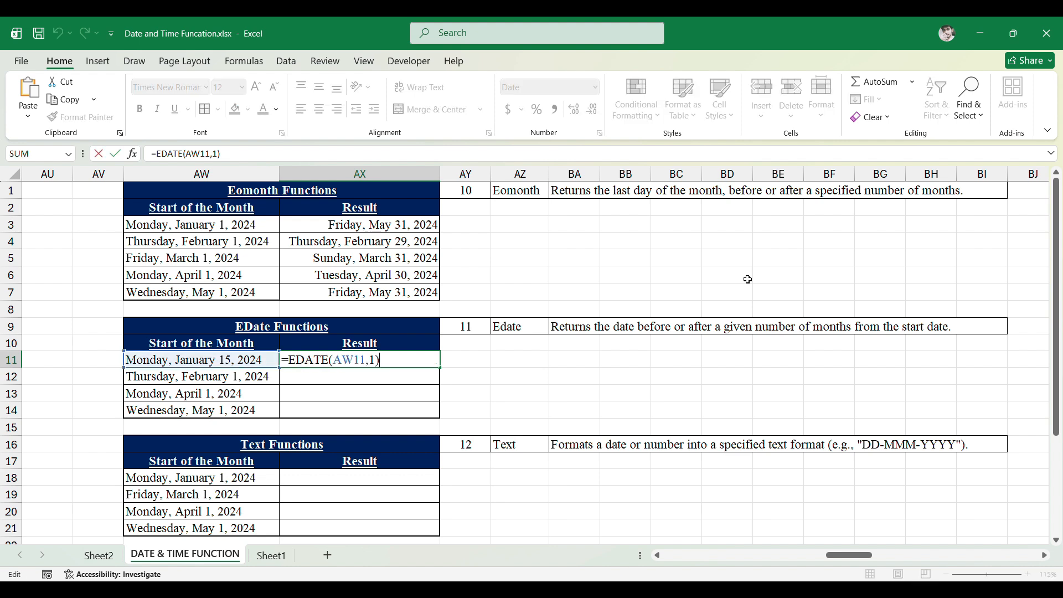
key("BackSpace")
type("2")
key("ctrl+Return")
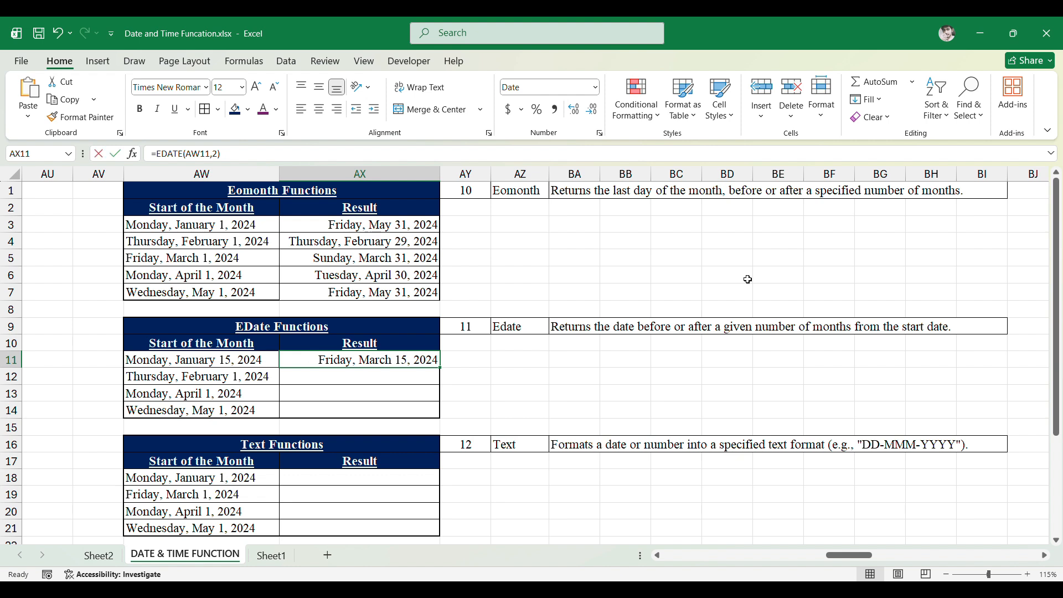
- Change the first EDate formula's months argument to 3
key("F2")
type("3")
key("ctrl+Return")
- Set the first EDate formula's months argument to 4, giving =EDATE(AW11,4)
key("Left")
key("Right")
key("F2")
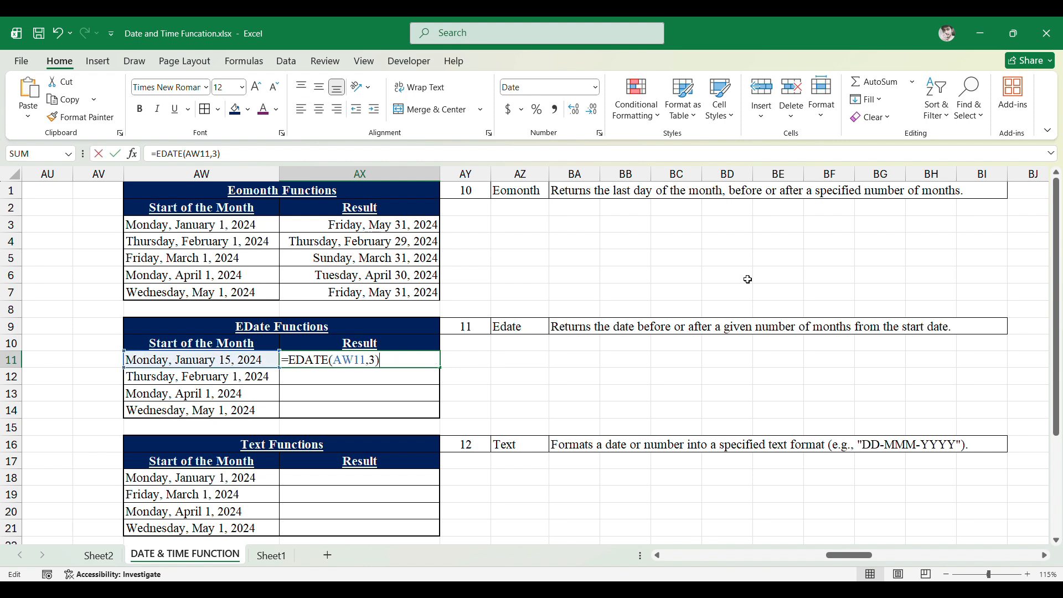
key("Left")
key("shift+Left")
type("4")
key("Return")
key("Up")
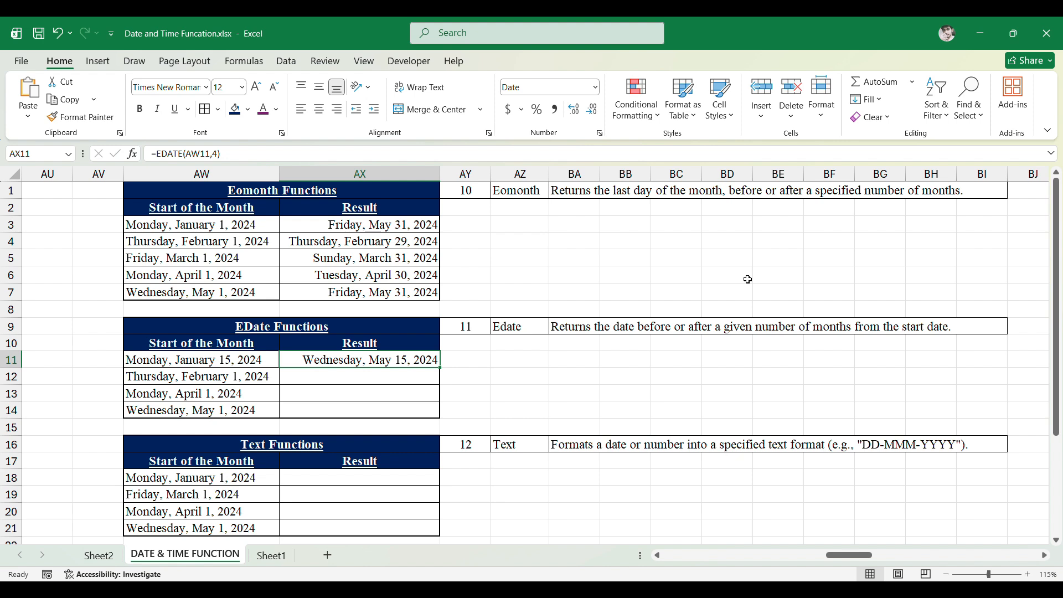
- Inspect the first start date and its EDATE formula, then the second start date
key("Right")
key("Left")
key("Left")
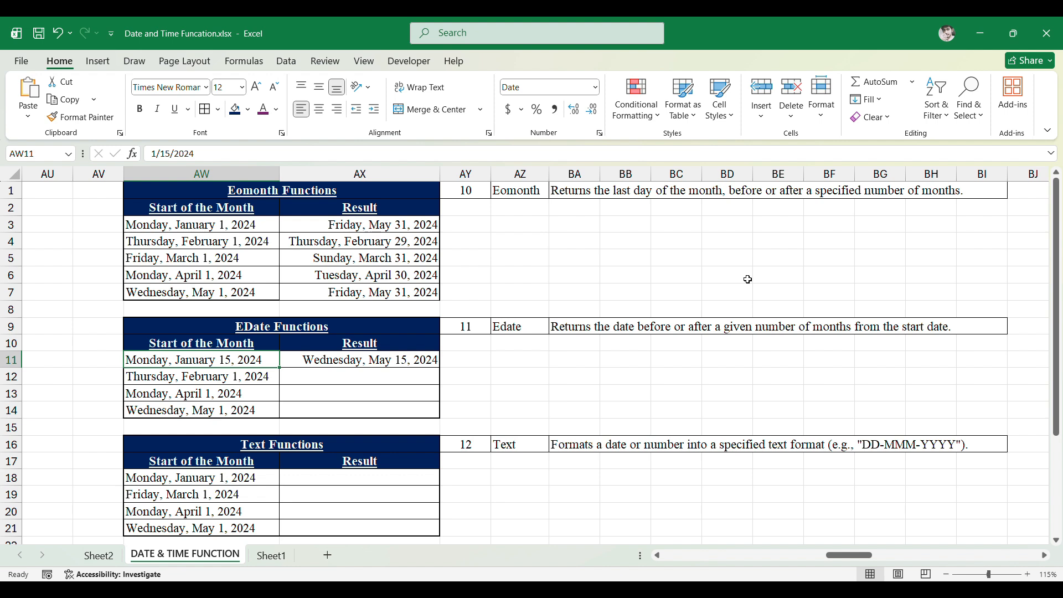
key("Right")
key("F2")
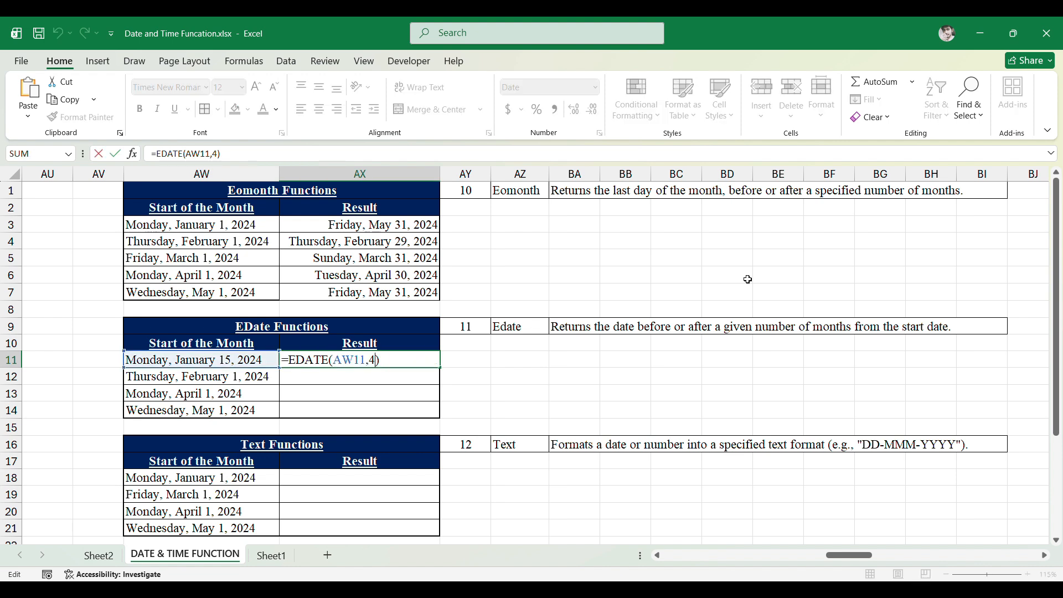
key("Left")
key("Left")
key("Return")
key("Left")
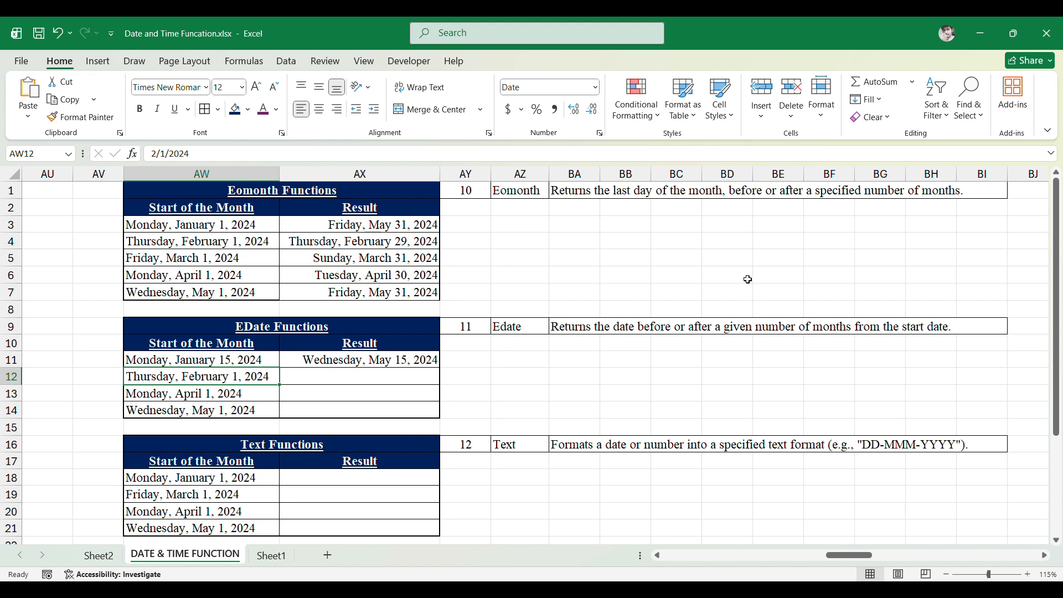
- Fill the EDATE formula down into EDate Result cells AX12 to AX14
key("Right")
key("ctrl+d")
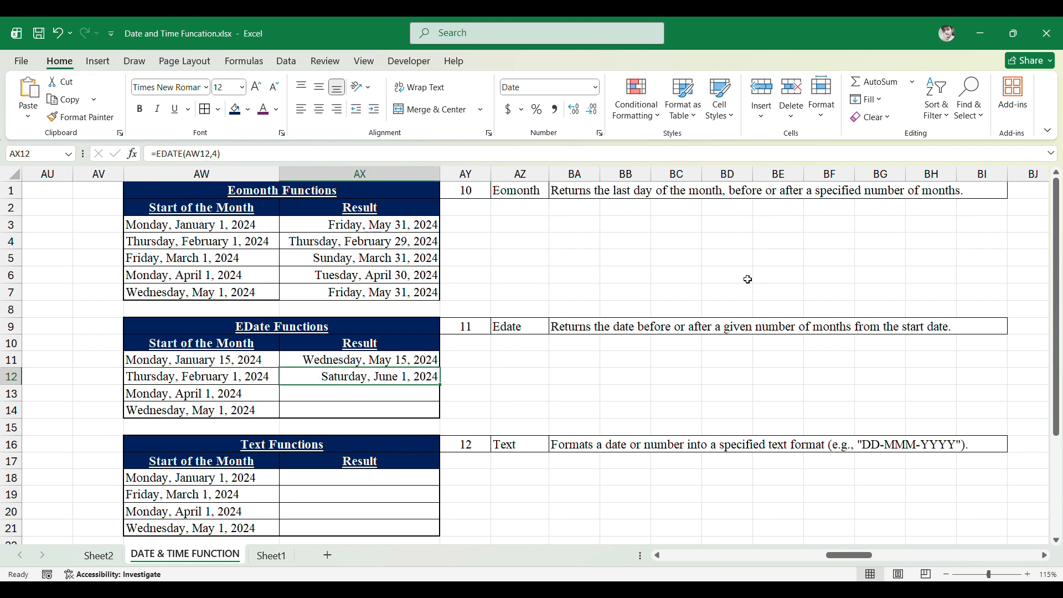
key("F2")
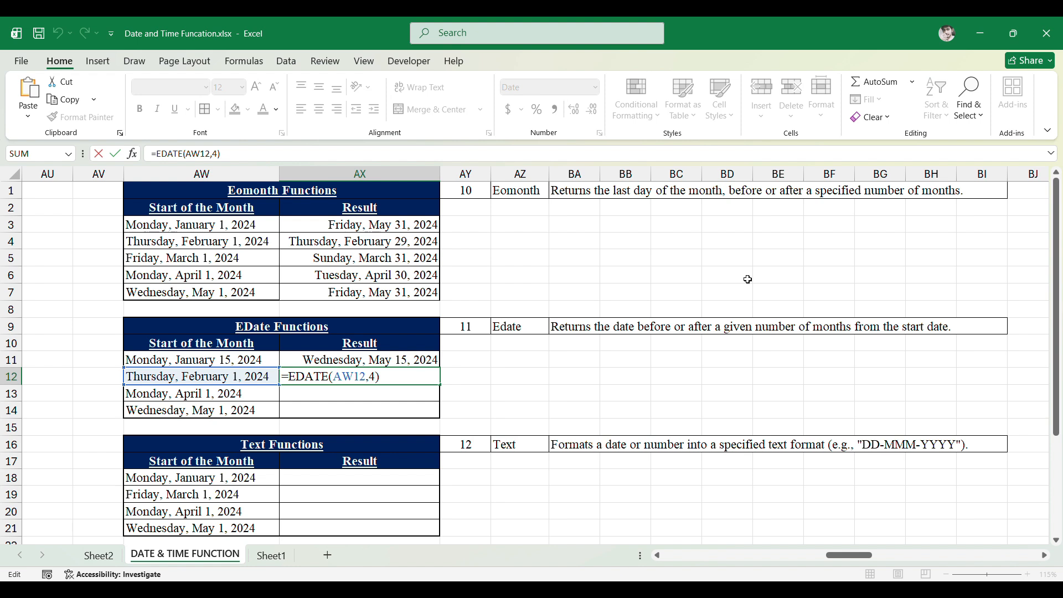
key("Return")
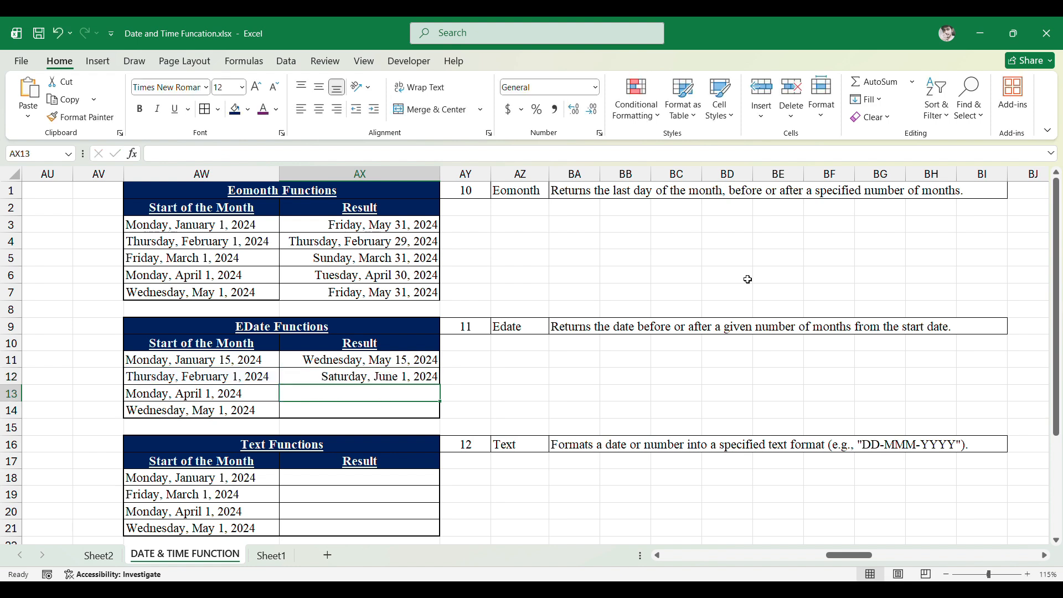
key("Up")
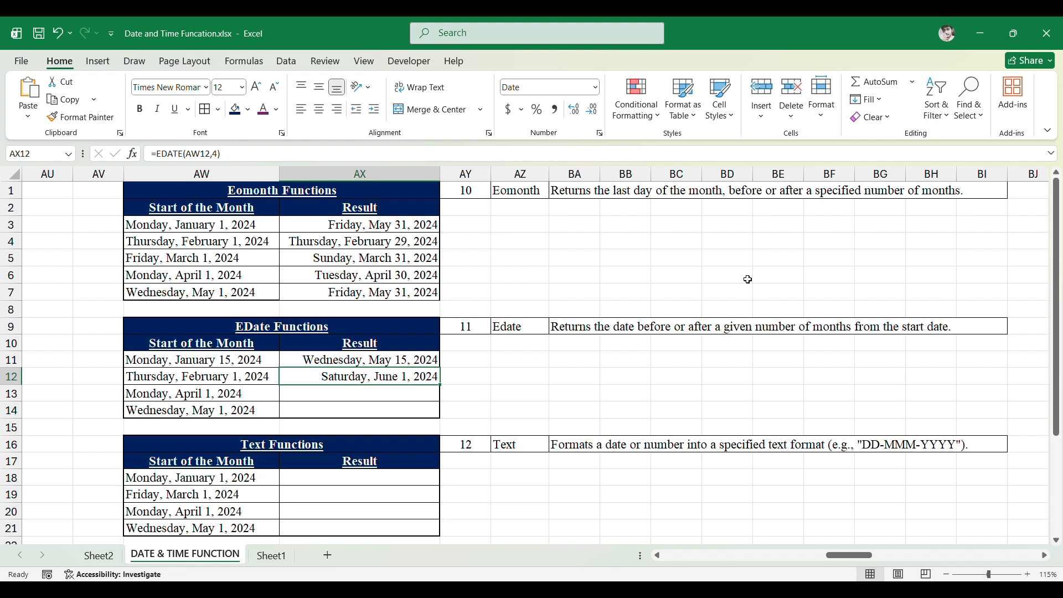
key("Down")
key("ctrl+d")
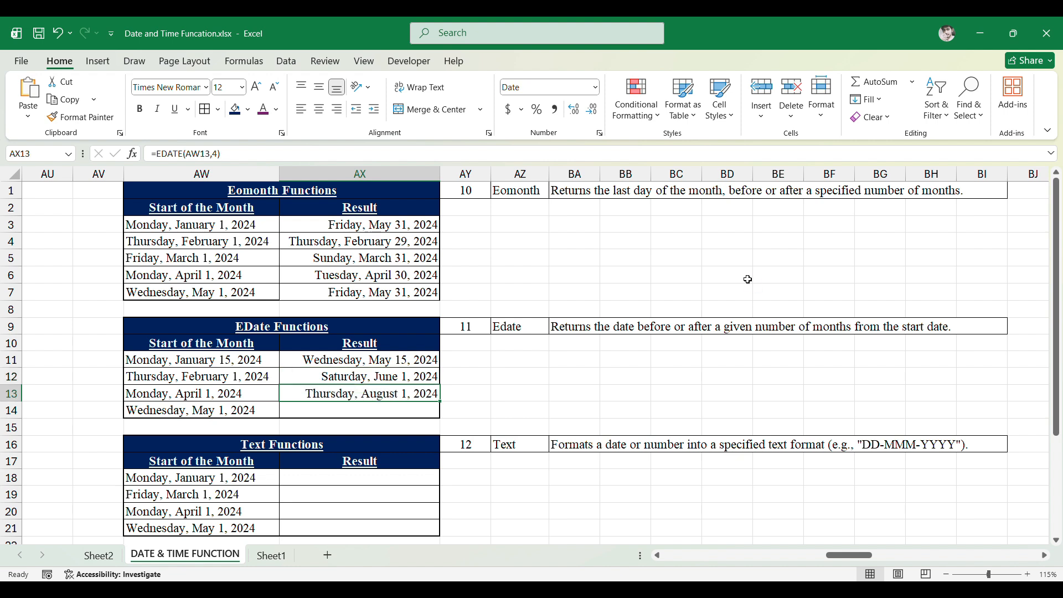
key("F2")
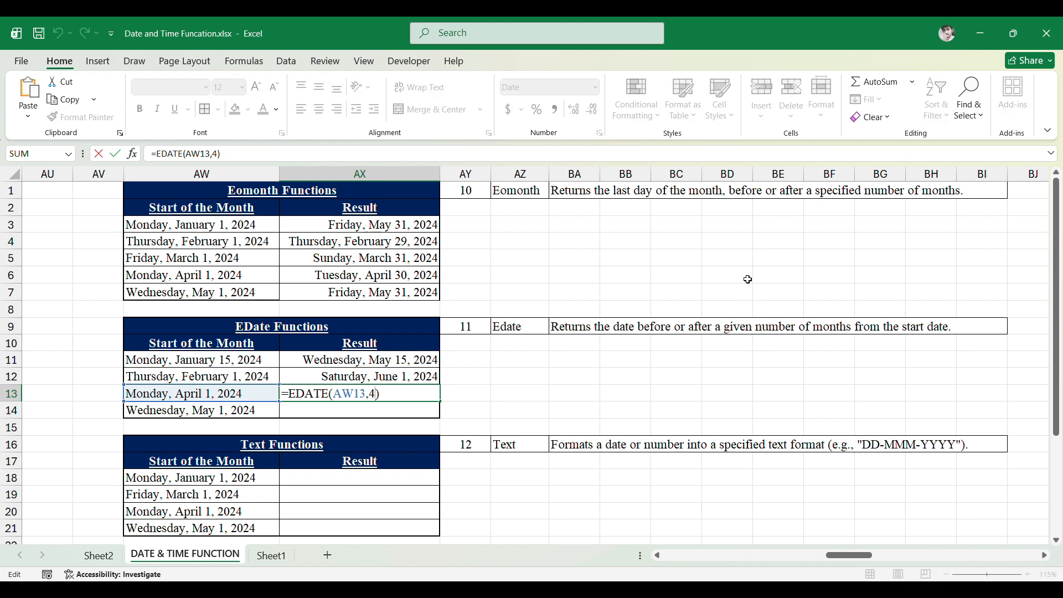
key("Escape")
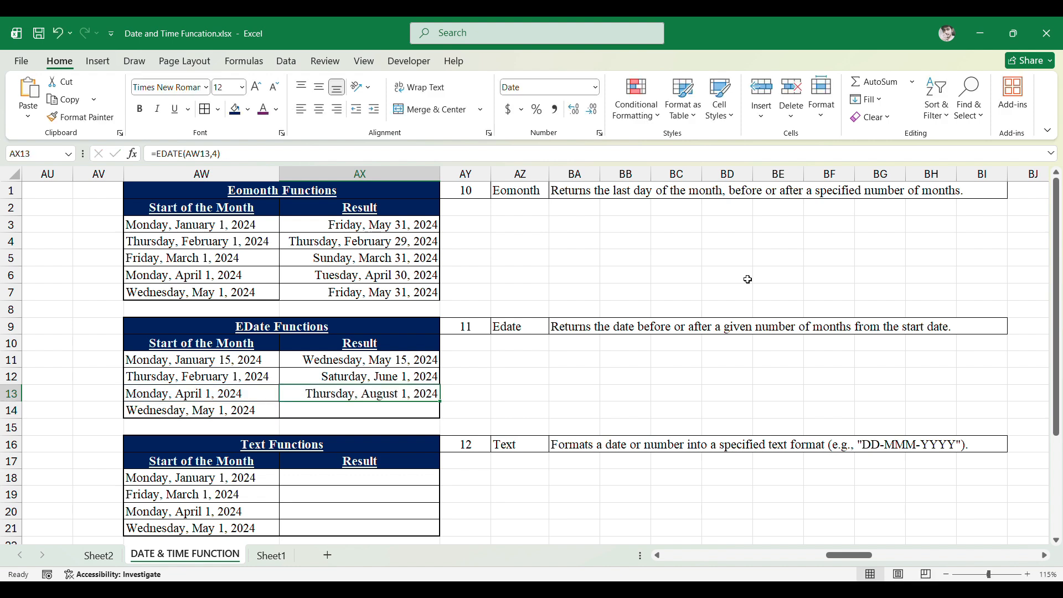
key("Down")
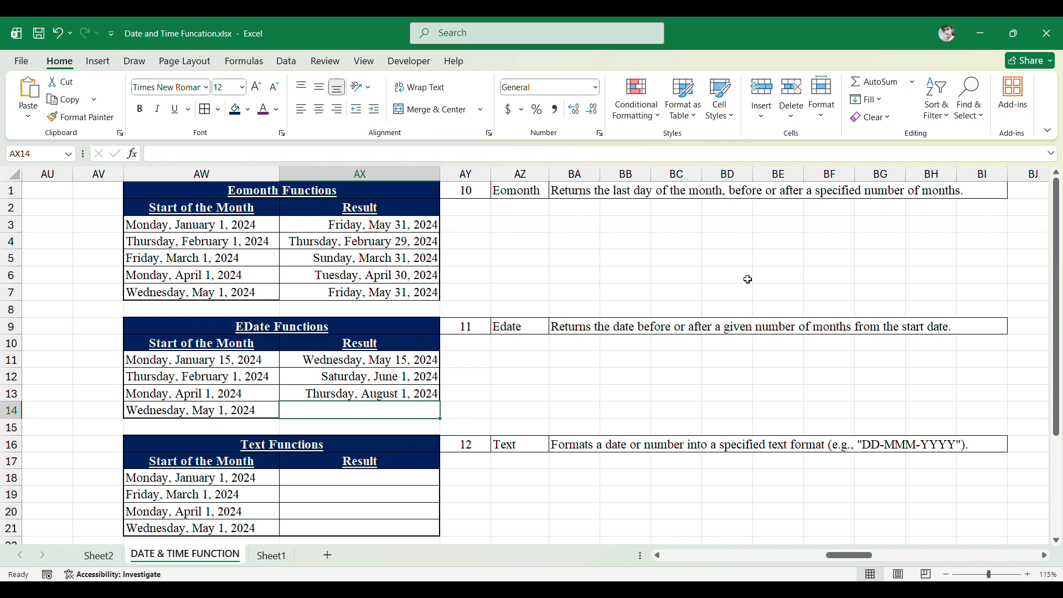
key("ctrl+d")
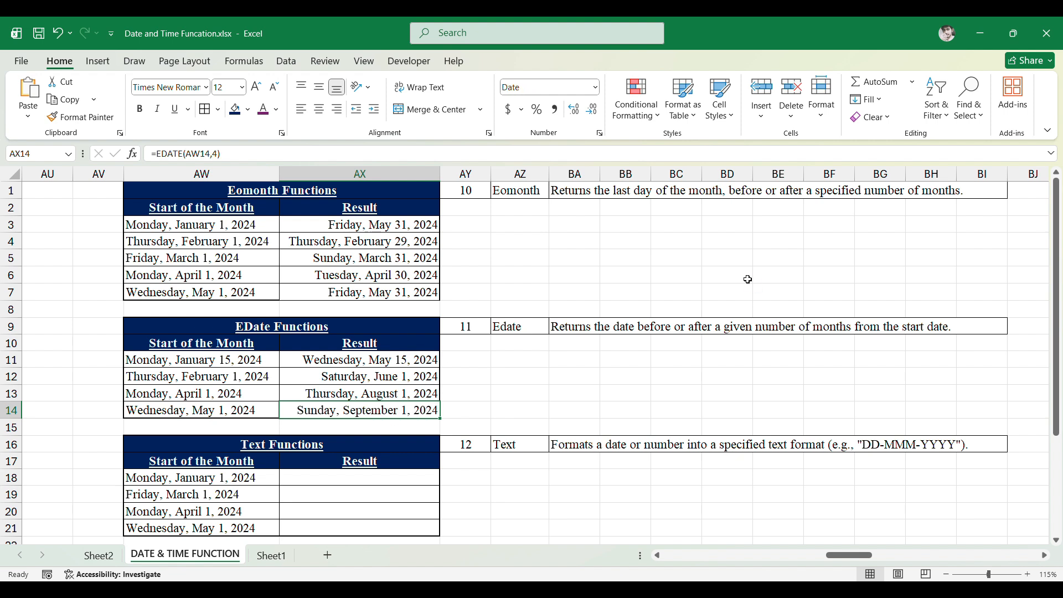
- Read the Text function description beside the Text Functions table and go to the first Text Result cell
key("Down")
key("Down")
key("Down")
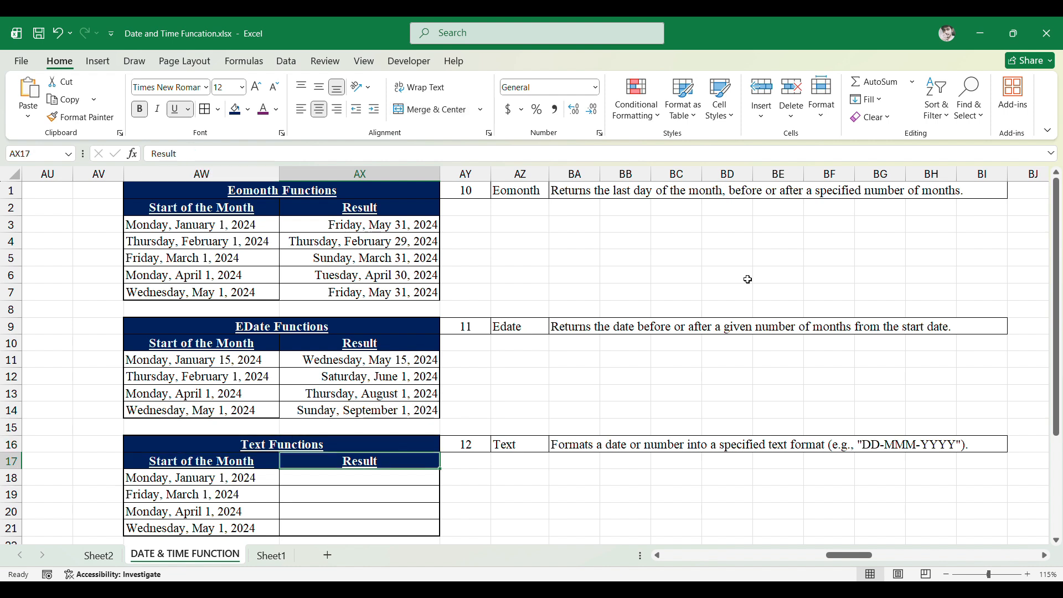
key("Right")
key("Up")
key("Right")
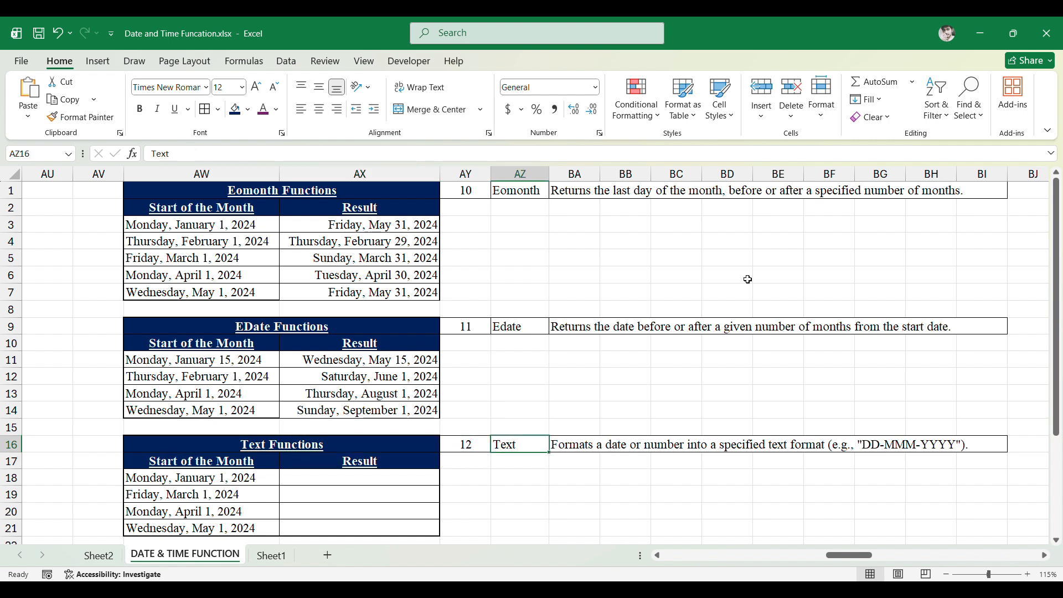
key("Right")
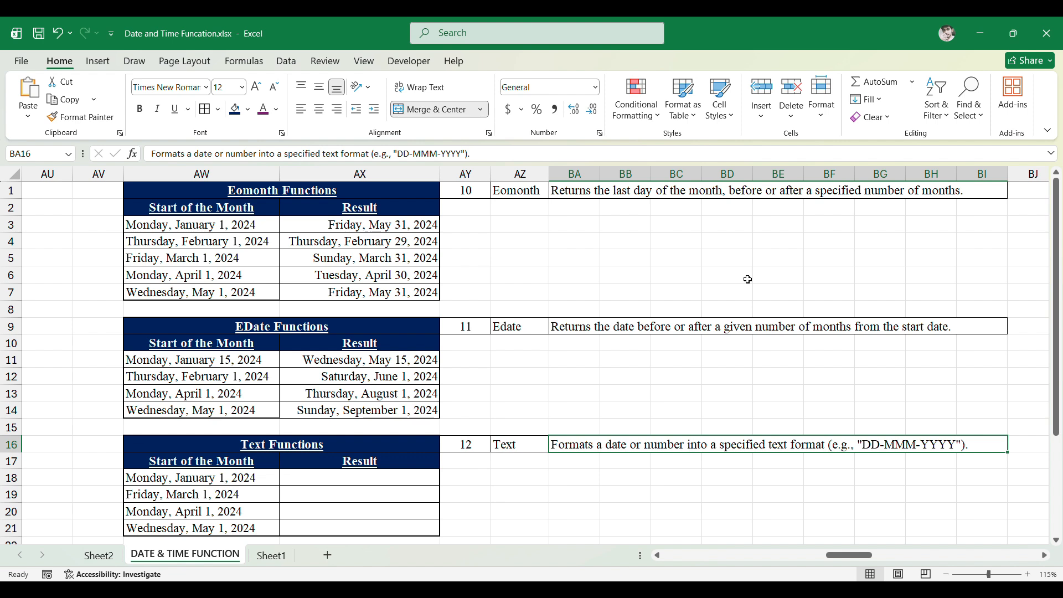
key("Down")
key("Left")
key("Left")
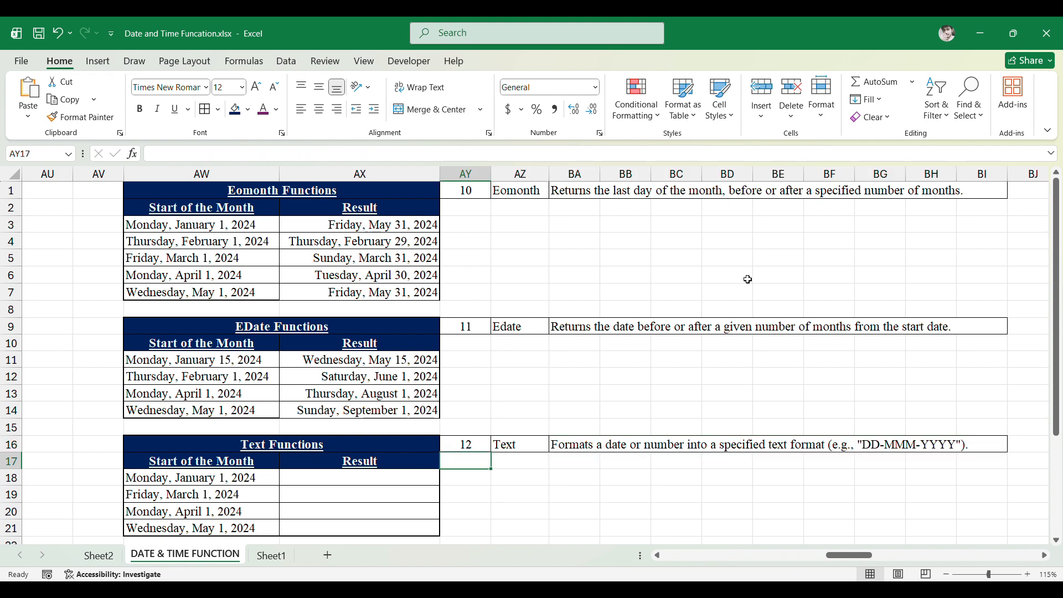
key("Down")
key("Left")
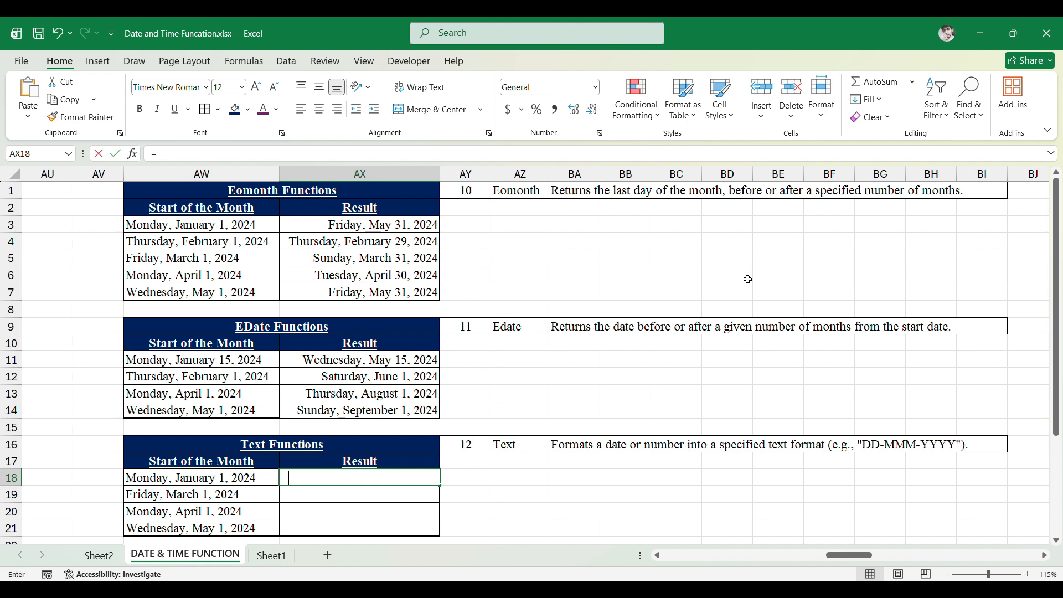
- Enter =TEXT(AW18,"DD-MM-yyyy") in the first Text Result cell
type("=test")
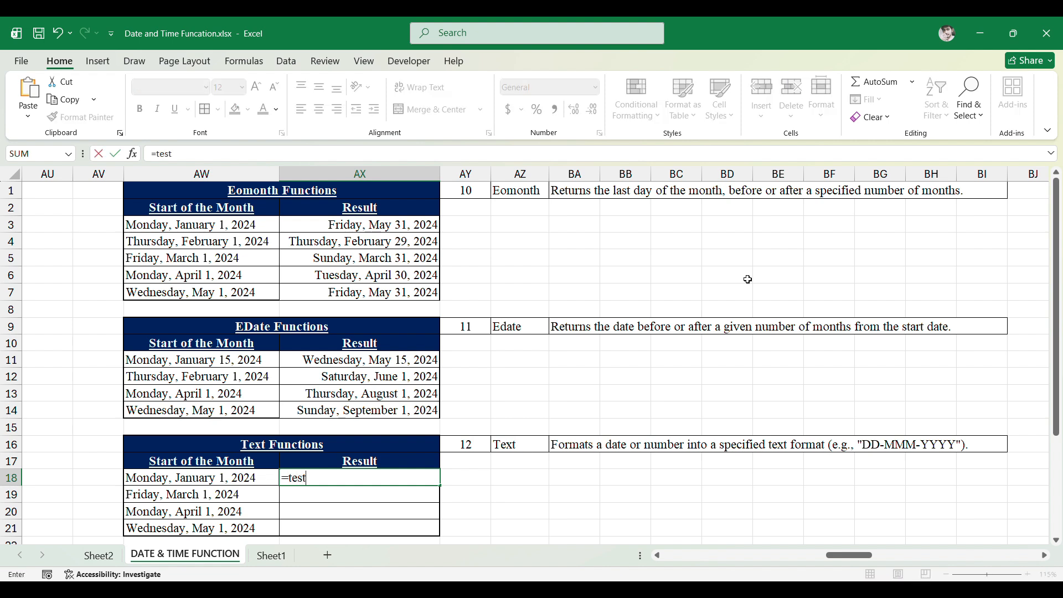
key("BackSpace")
key("BackSpace")
type("xt")
key("Tab")
key("Left")
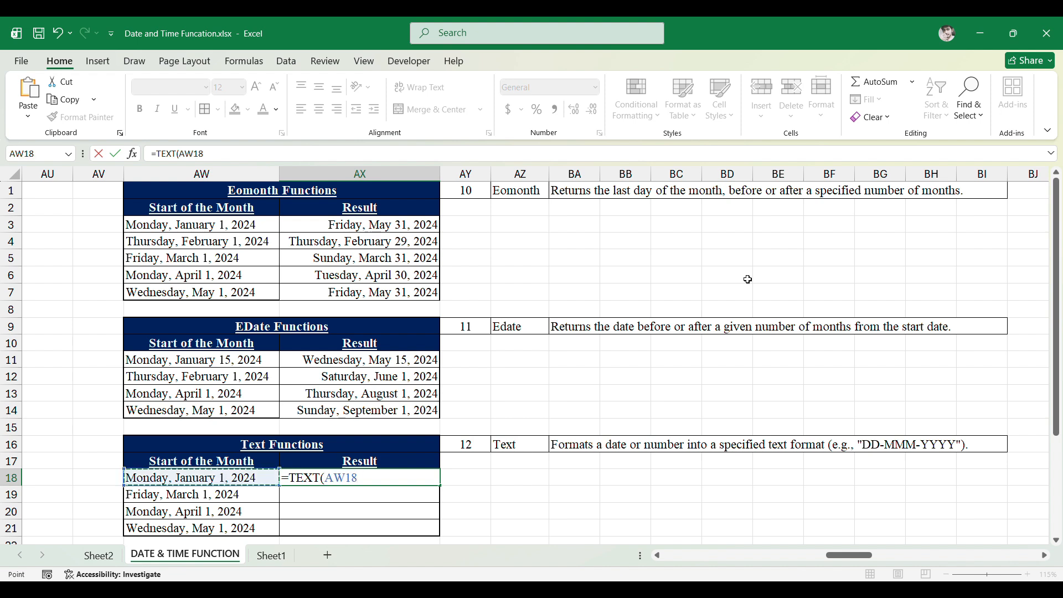
type(",\"")
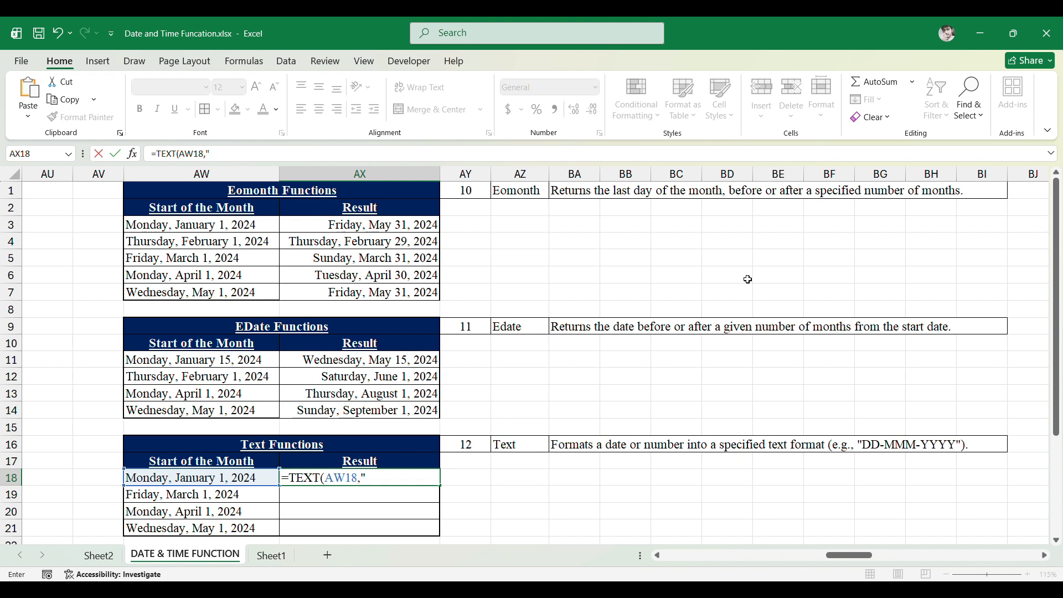
type("DD-MM\"")
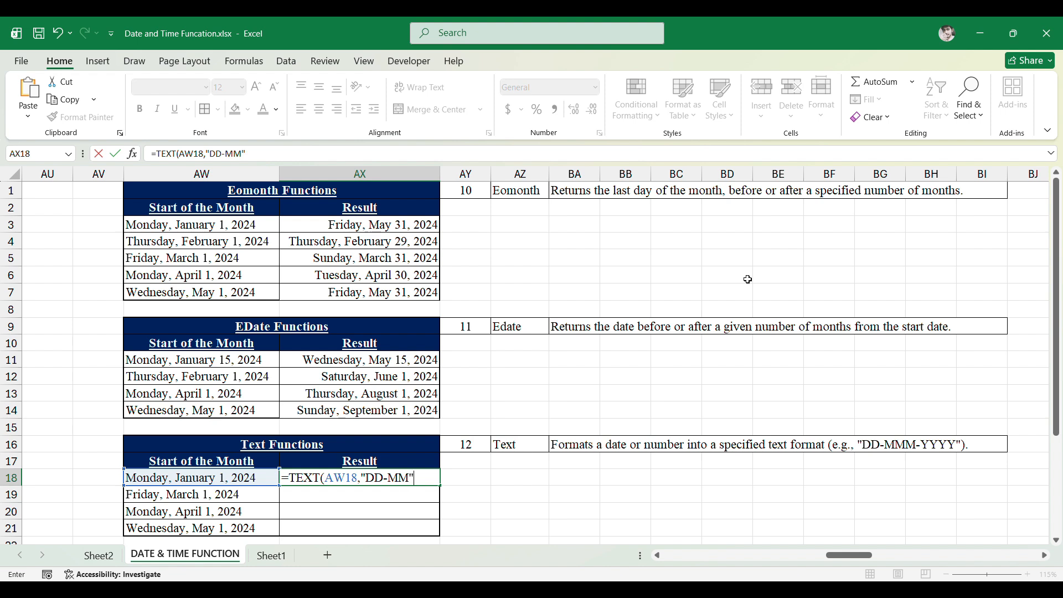
key("BackSpace")
type("-yyyy\")")
key("Return")
key("Up")
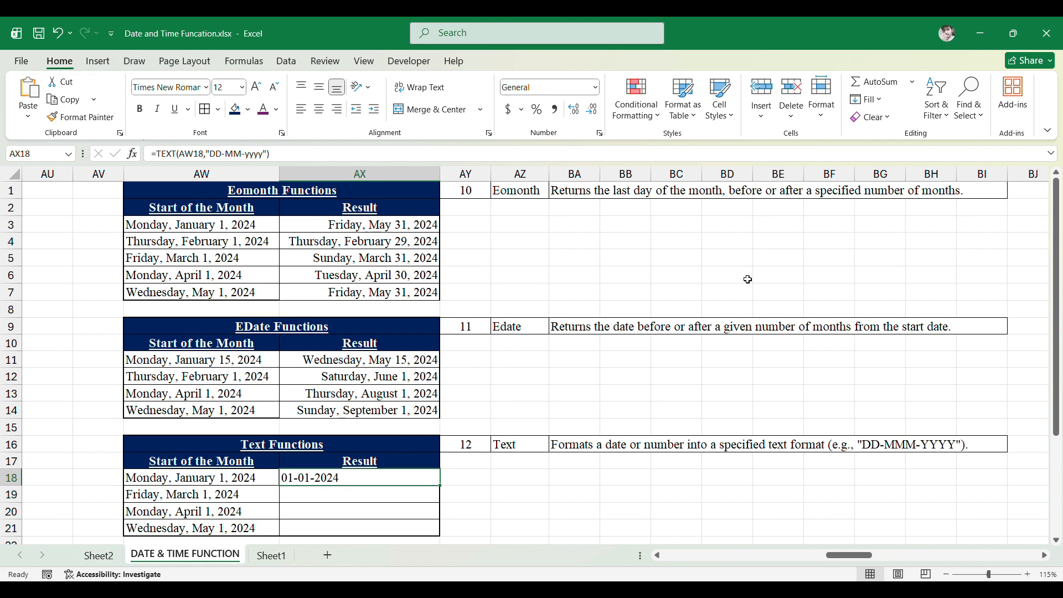
- Compare the first start date with its TEXT result
key("Left")
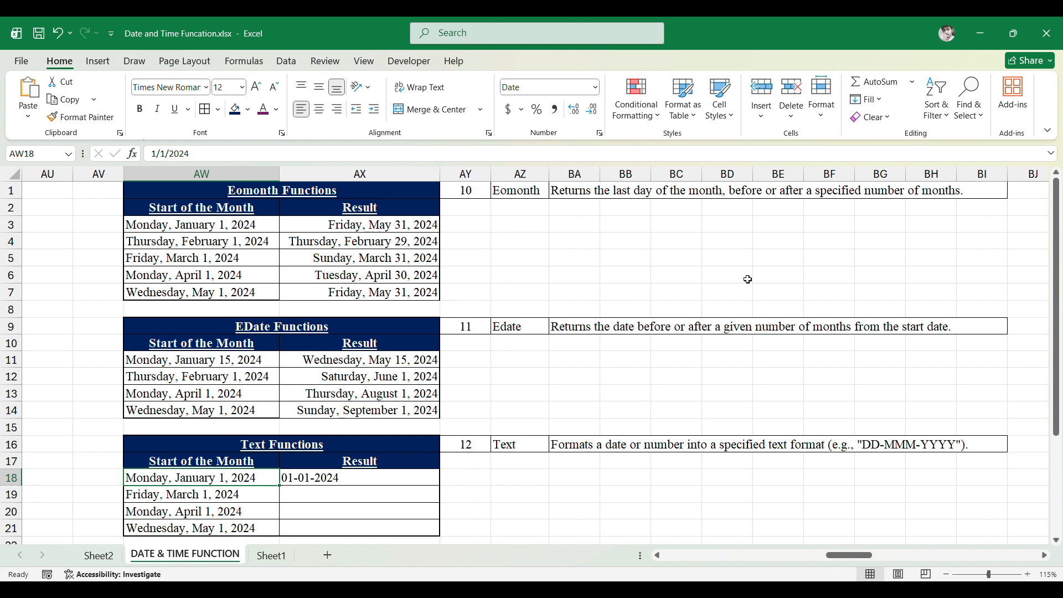
key("Right")
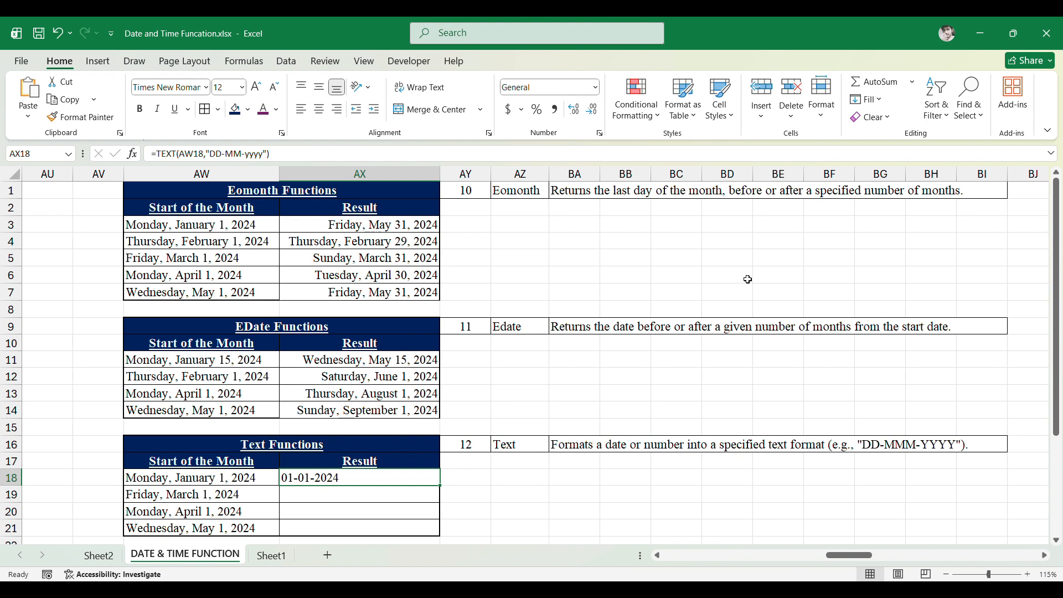
key("Left")
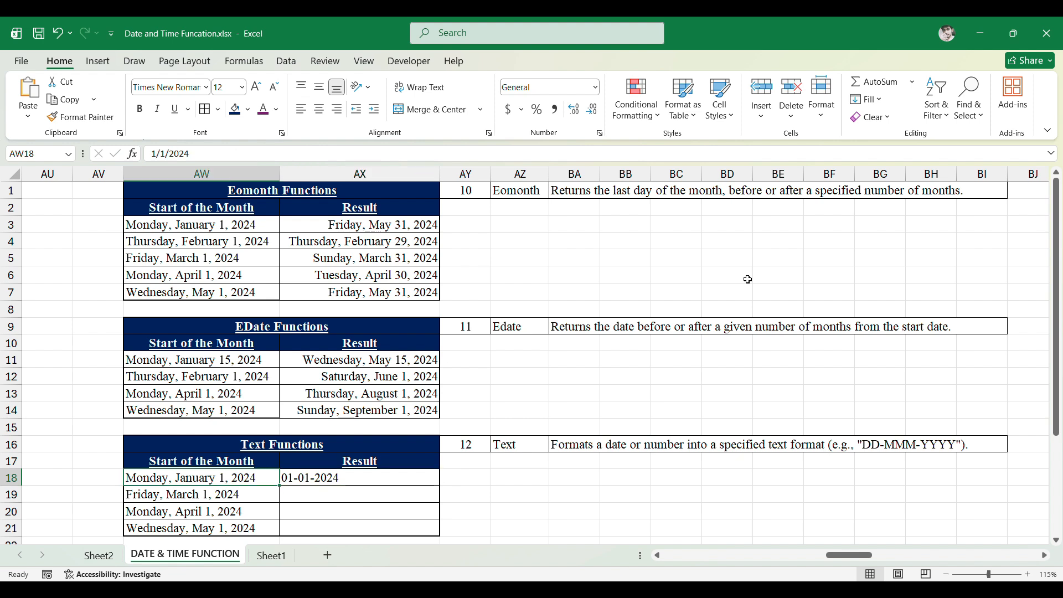
key("Right")
key("Right")
key("Left")
key("Left")
key("Down")
key("Down")
key("Down")
key("Down")
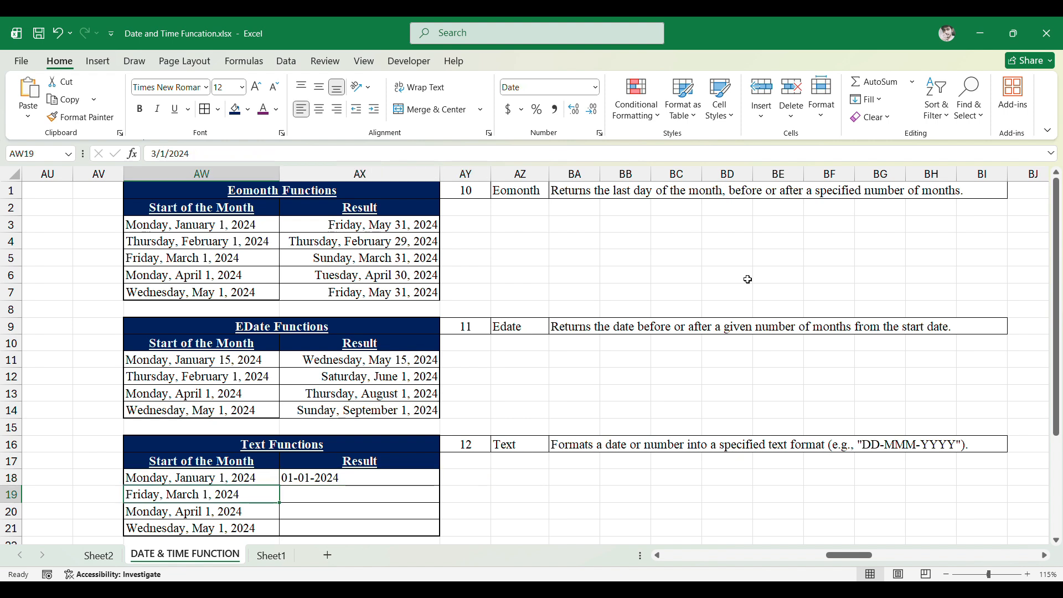
- Change the first Text Functions start date in AW18 to General number format and check the AX18 formula
key("Up")
key("Up")
key("Up")
key("Up")
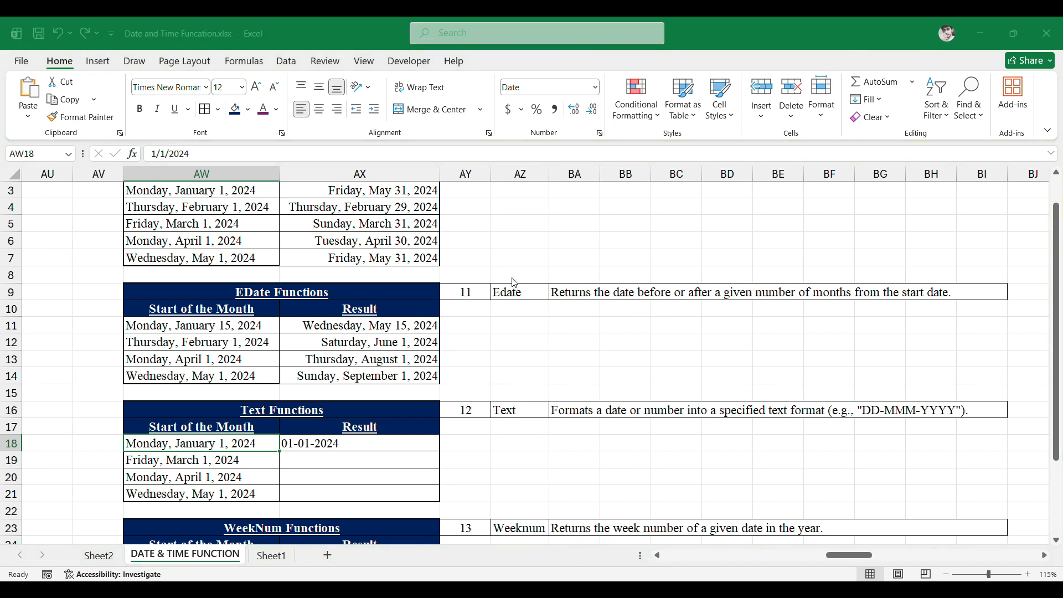
left_click(745, 543)
left_click(149, 461)
left_click(149, 448)
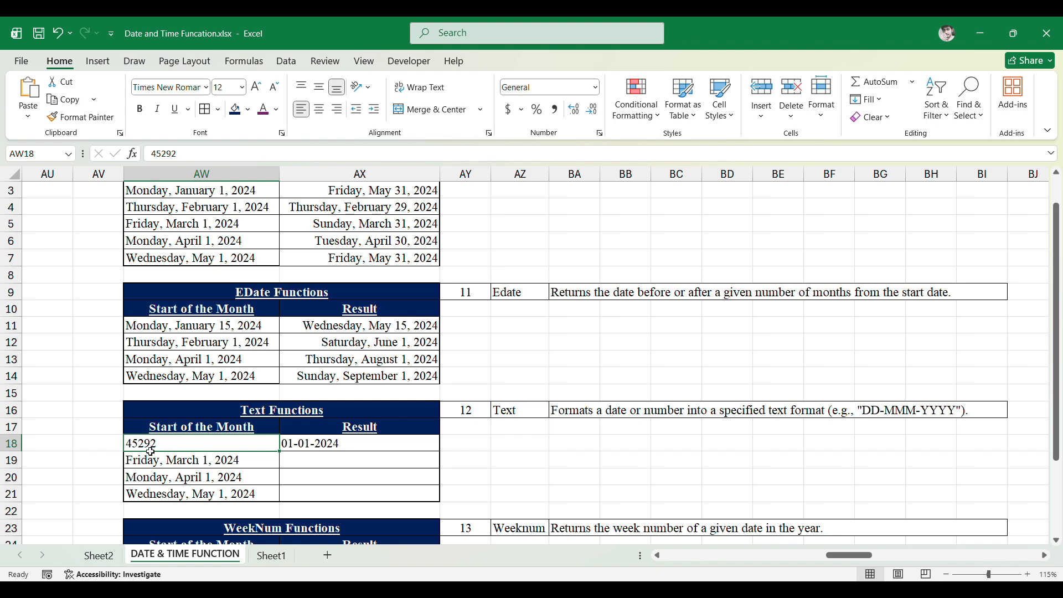
left_click(365, 449)
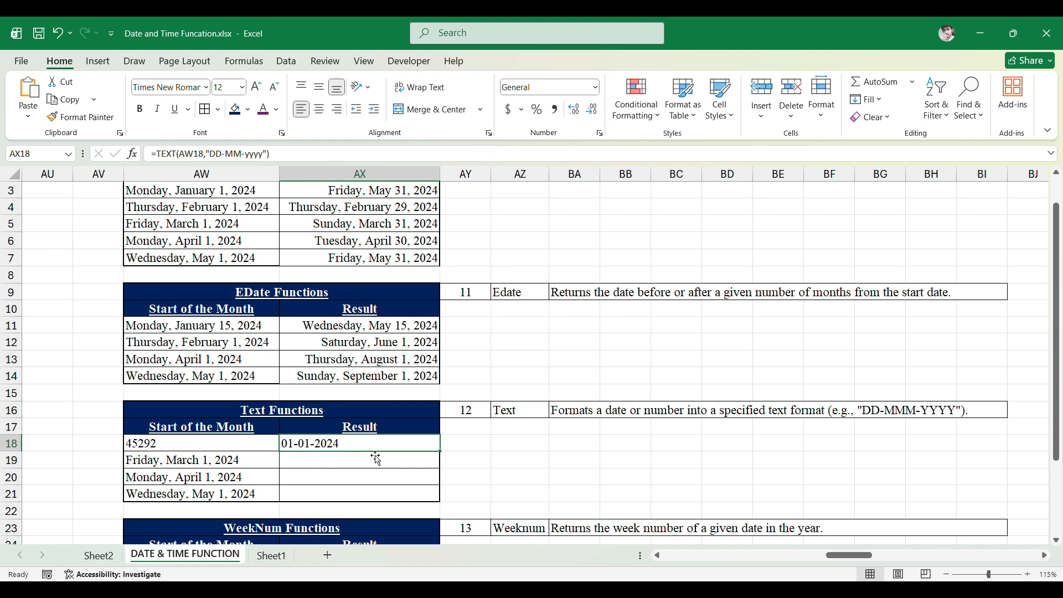
- Copy AW18's number format onto the second start date in AW19 with Format Painter
left_click(224, 465)
left_click(201, 450)
left_click(100, 123)
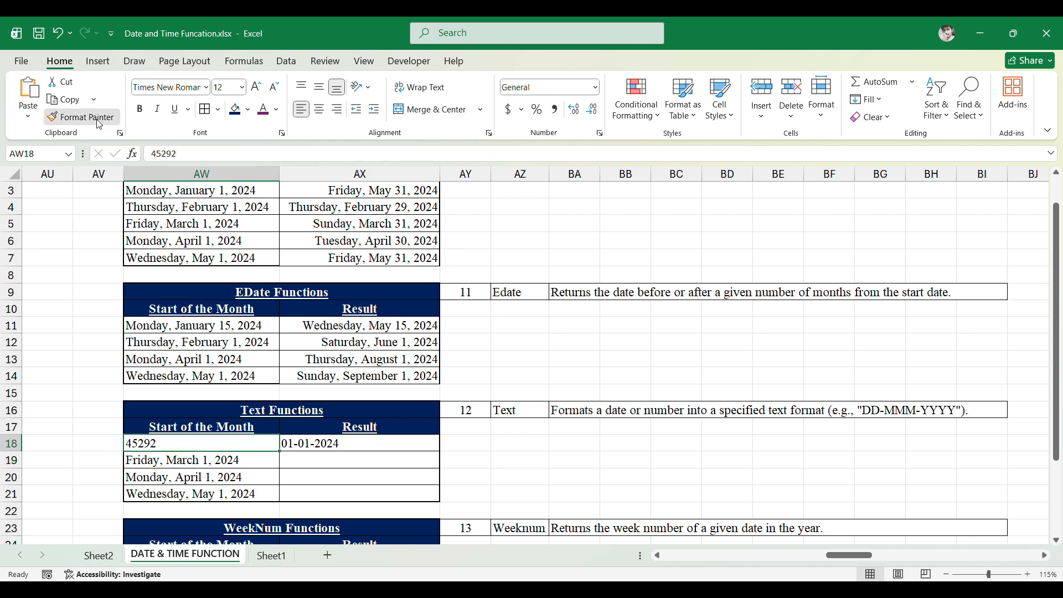
left_click(229, 467)
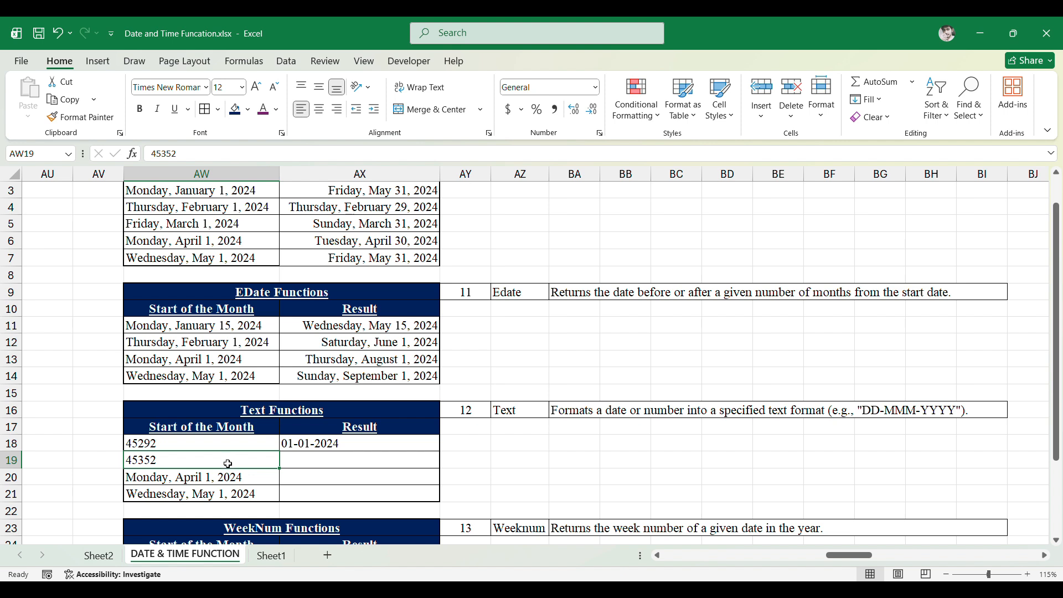
- Enter =TEXT(AW19,"dd-mm-yyyy") in the second Text Result cell AX19
left_click(333, 468)
type("=text")
key("Tab")
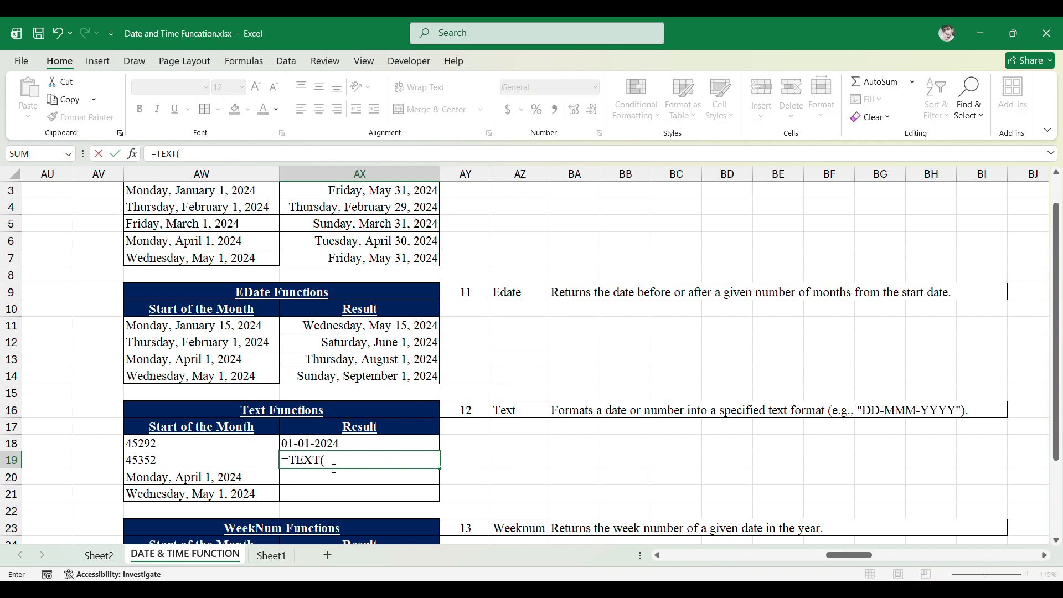
key("Left")
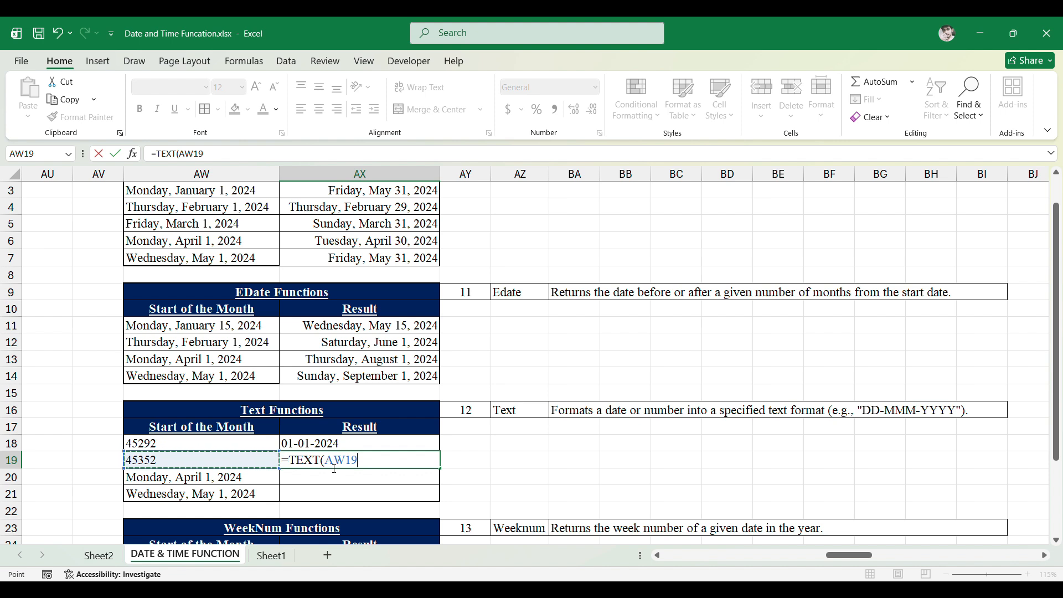
type(",\"dd-m")
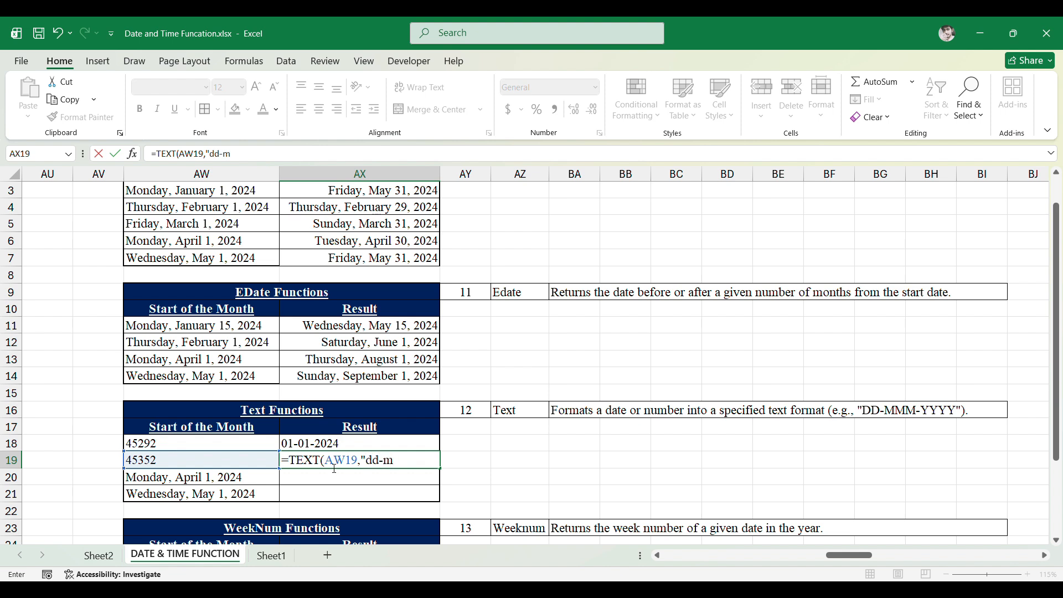
type("m-yyyy)")
left_click(335, 469)
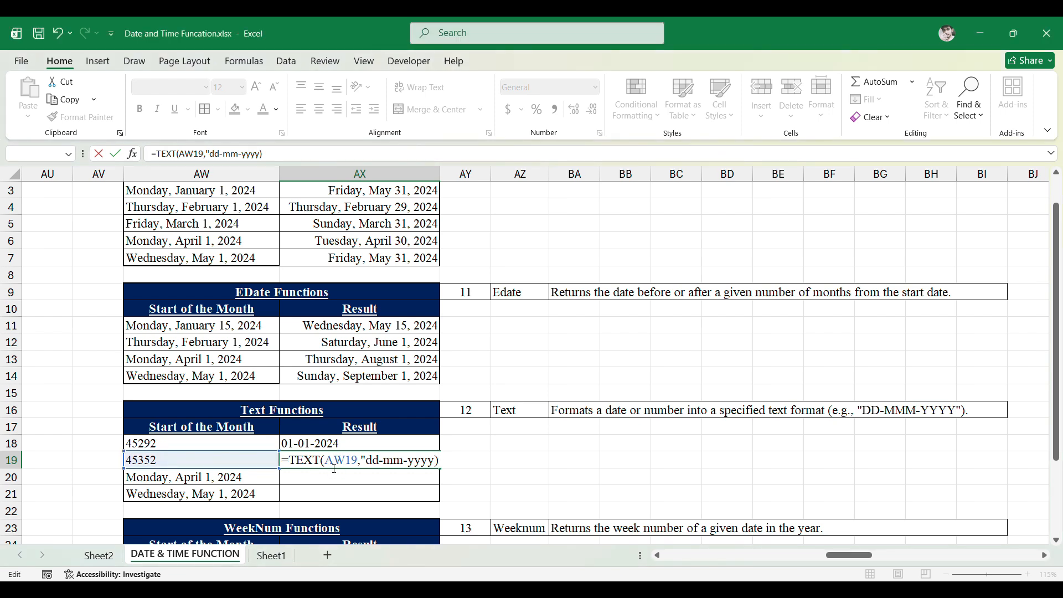
key("BackSpace")
type(")")
key("Return")
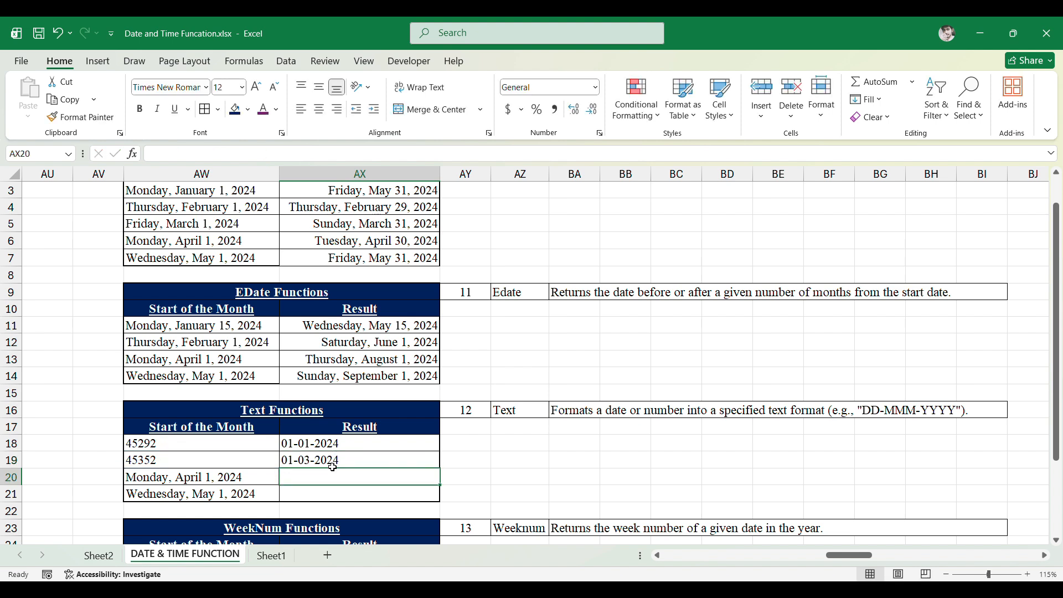
- Inspect the AX19 formula and compare the neighbouring start dates in AW19 and AW20
left_click(333, 467)
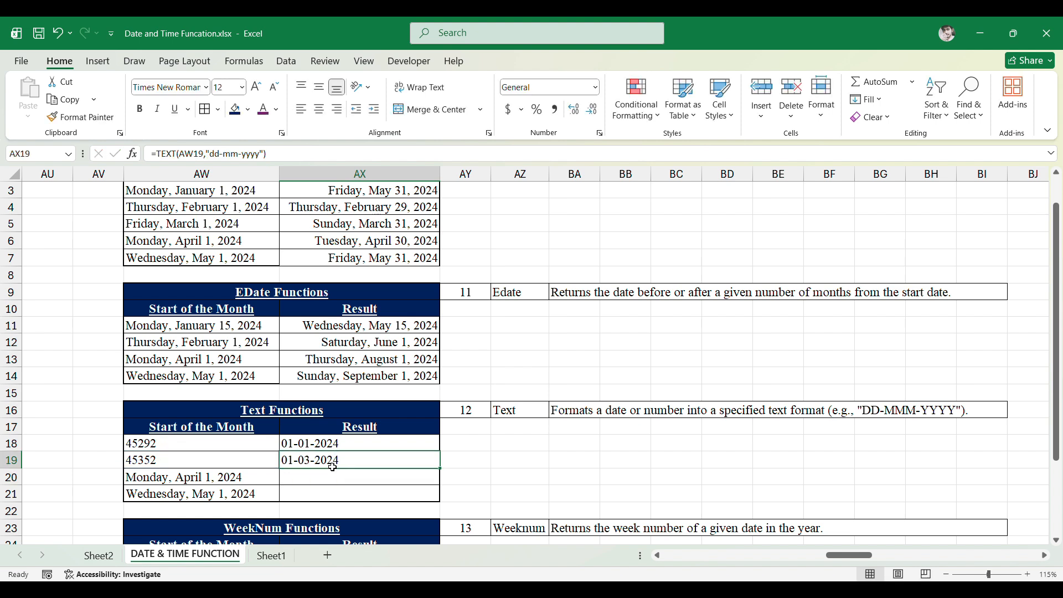
key("Left")
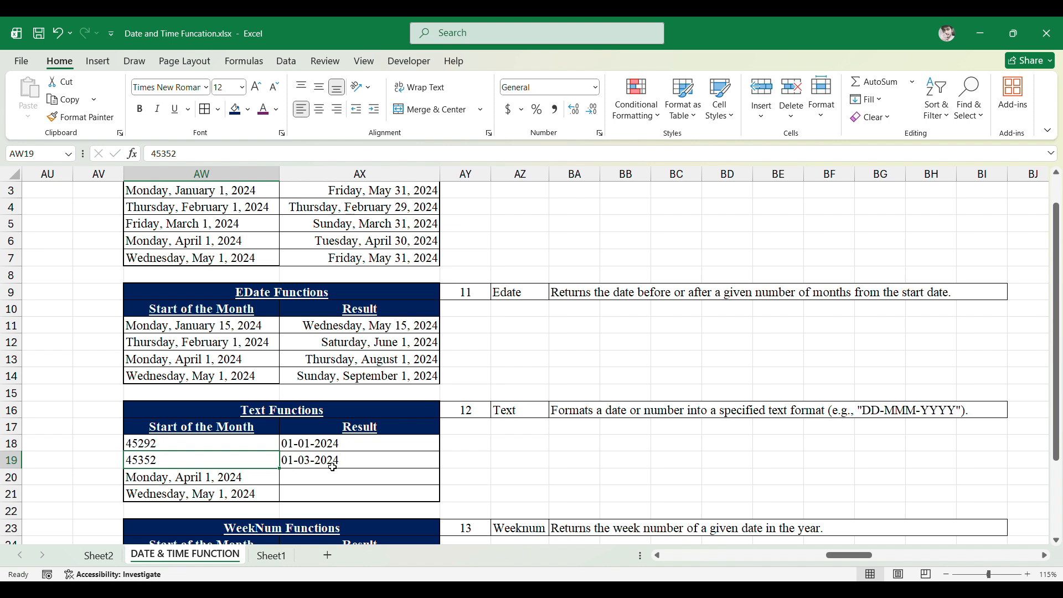
key("Right")
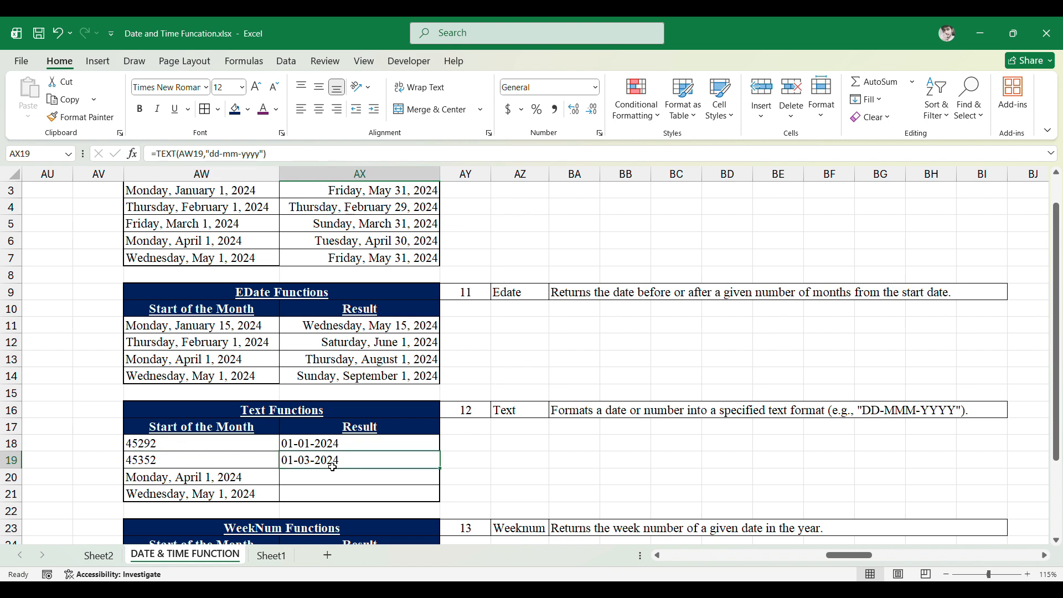
key("Down")
key("Left")
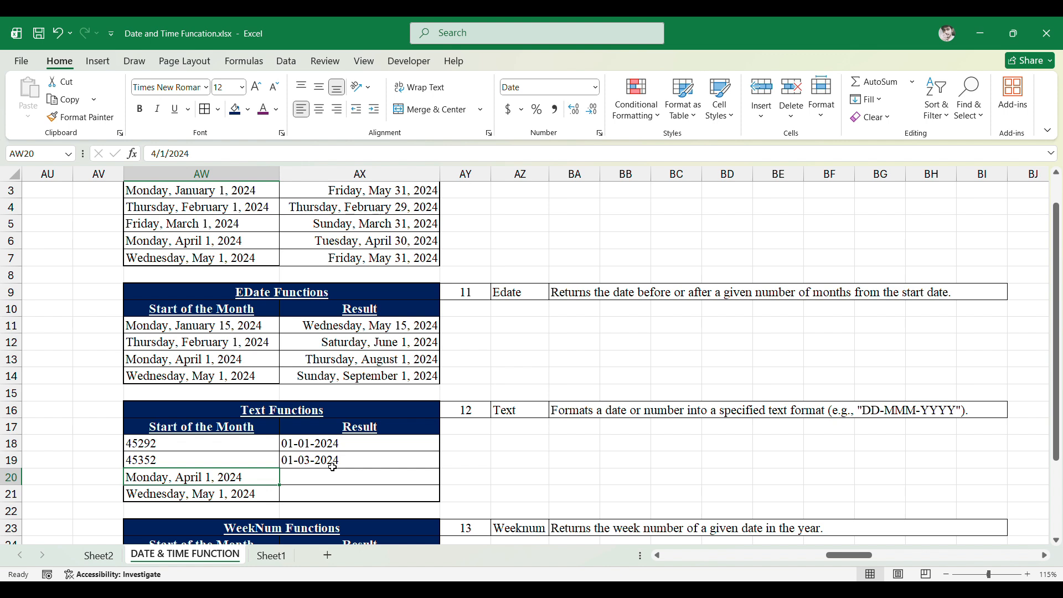
key("Up")
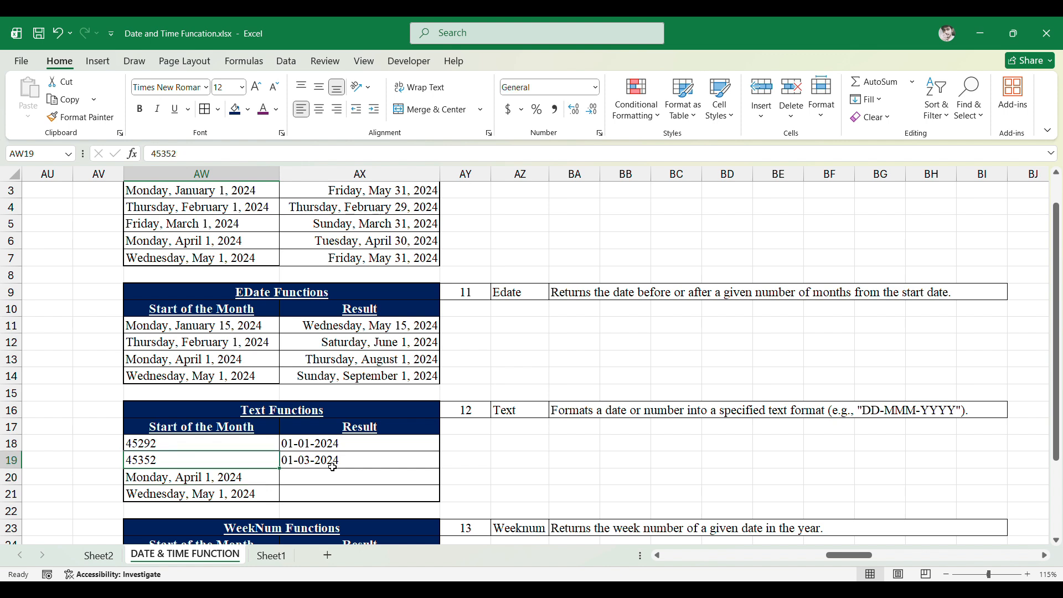
key("Down")
key("Up")
key("Down")
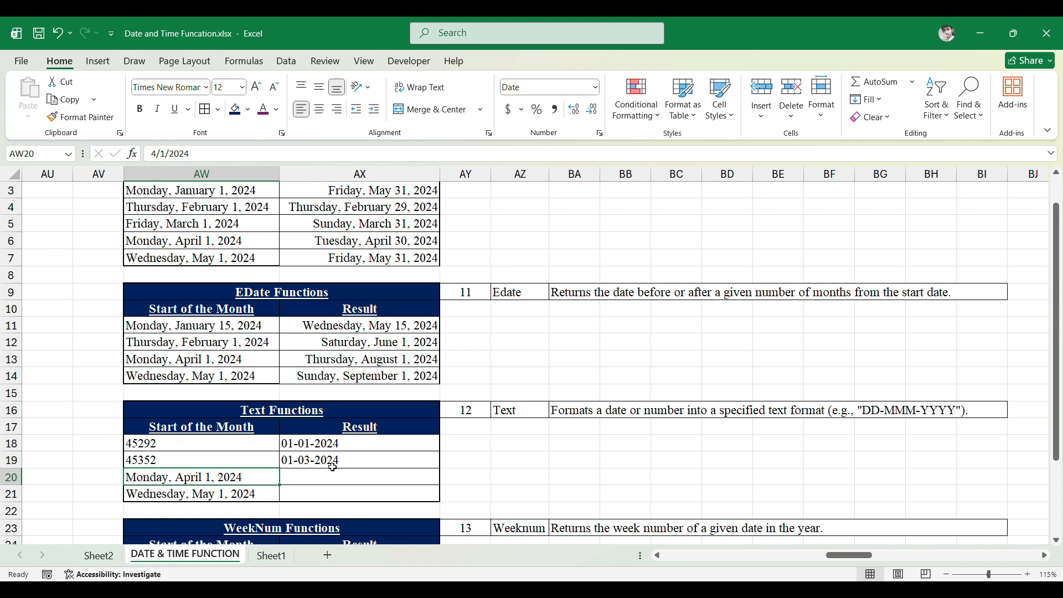
- Fill the TEXT formula down into Text Result cell AX20
key("Right")
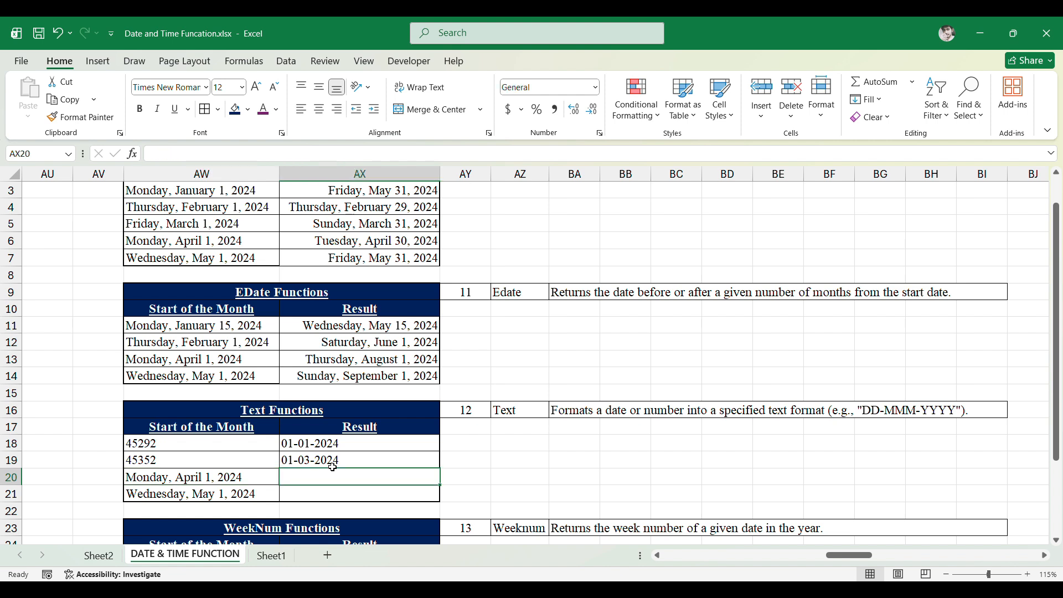
key("ctrl+d")
- Read the Weeknum description beside the WeekNum Functions table
key("Down")
key("Down")
key("Down")
key("Down")
key("Down")
key("Down")
key("Down")
key("Down")
key("Down")
key("Down")
key("Down")
key("Up")
key("Up")
key("Up")
key("Up")
key("Up")
key("Right")
key("Right")
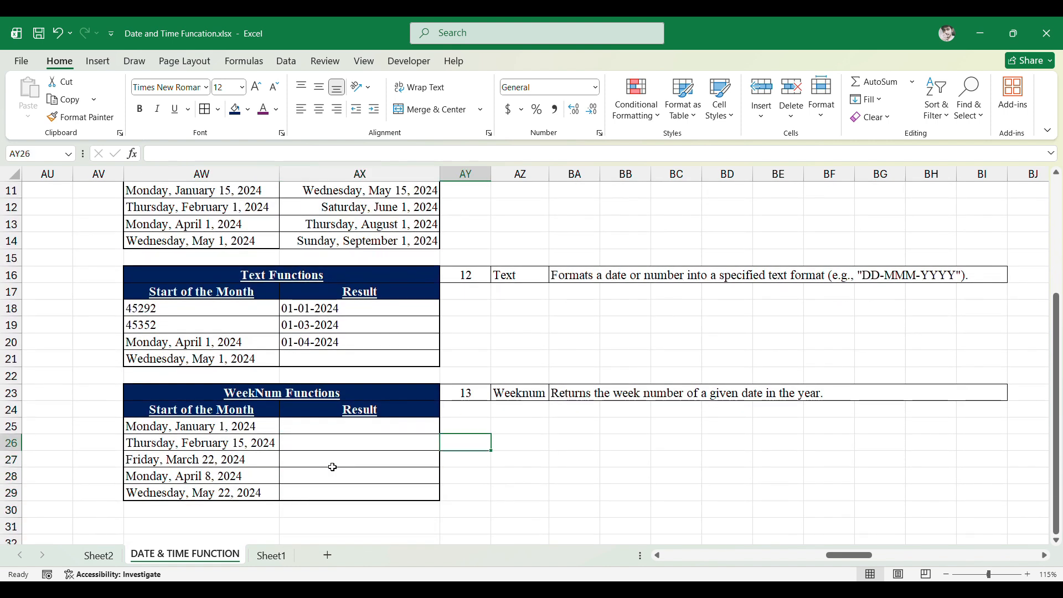
key("Up")
key("Up")
key("Up")
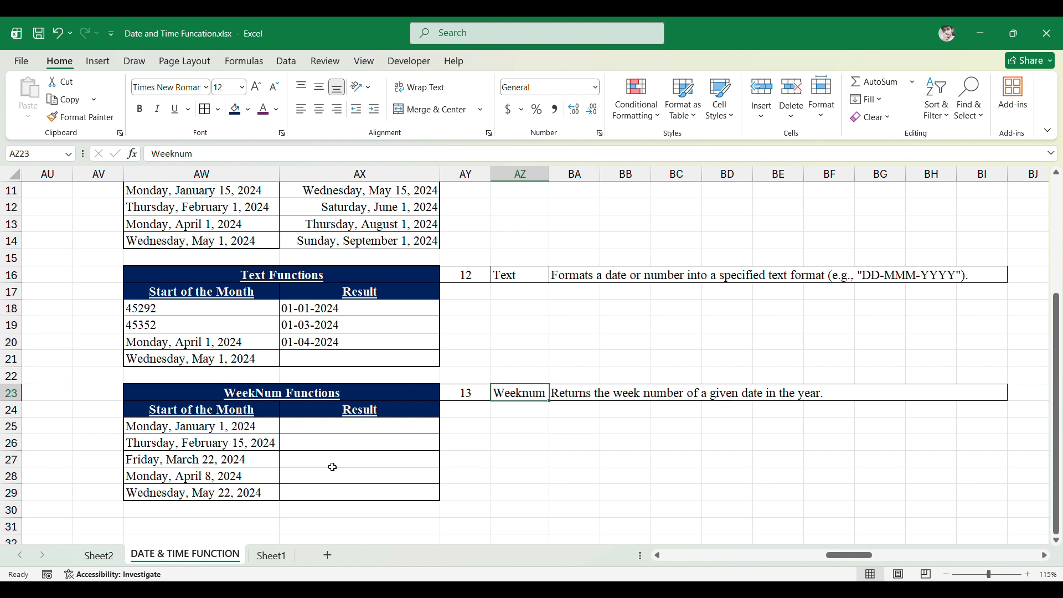
key("Left")
key("Down")
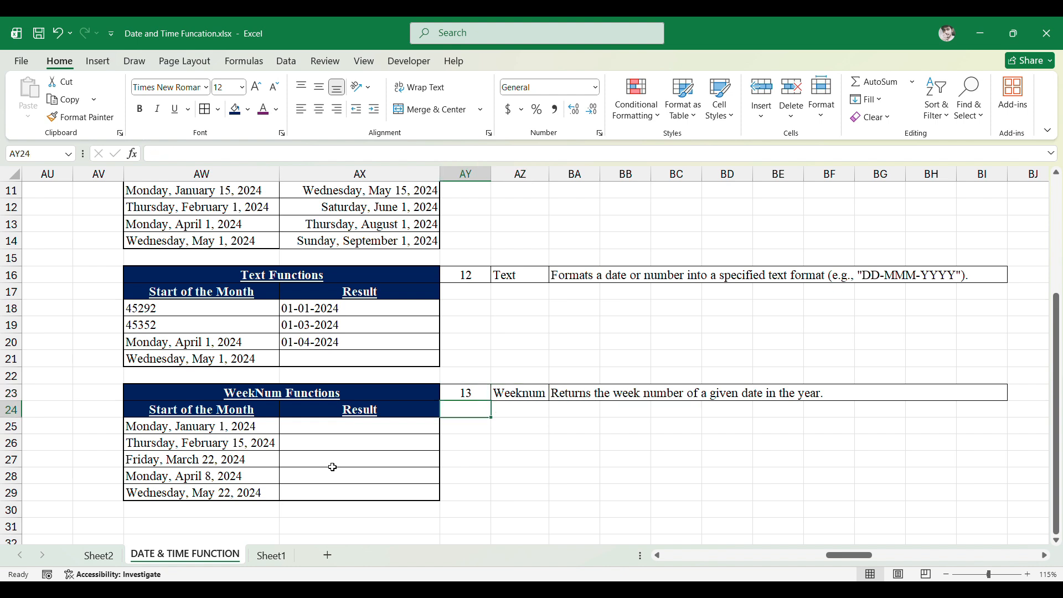
- Enter =WEEKNUM(AW25) in the first WeekNum Result cell AX25
key("Down")
key("Left")
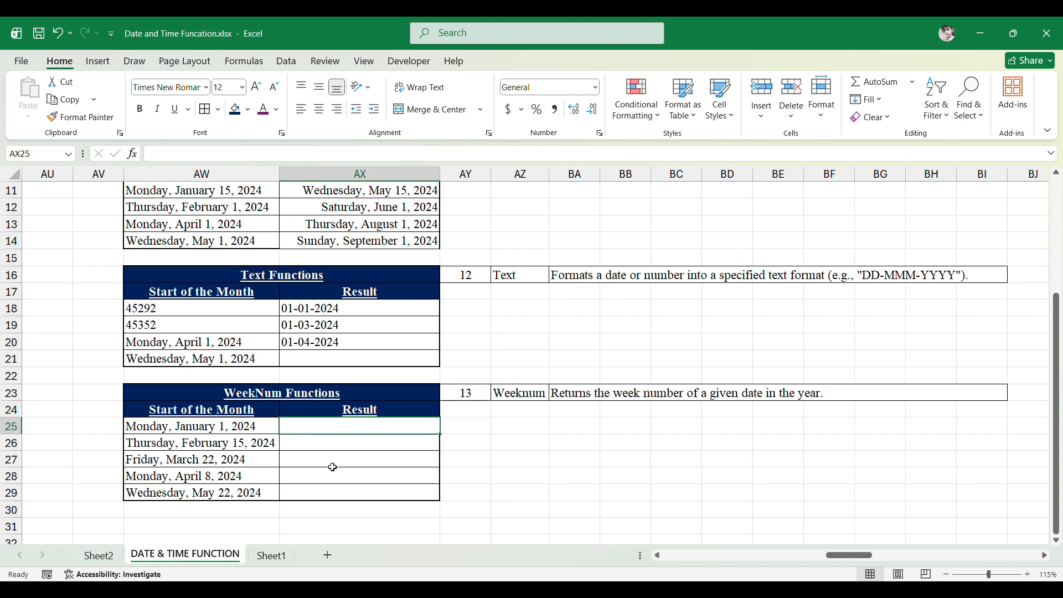
type("=w")
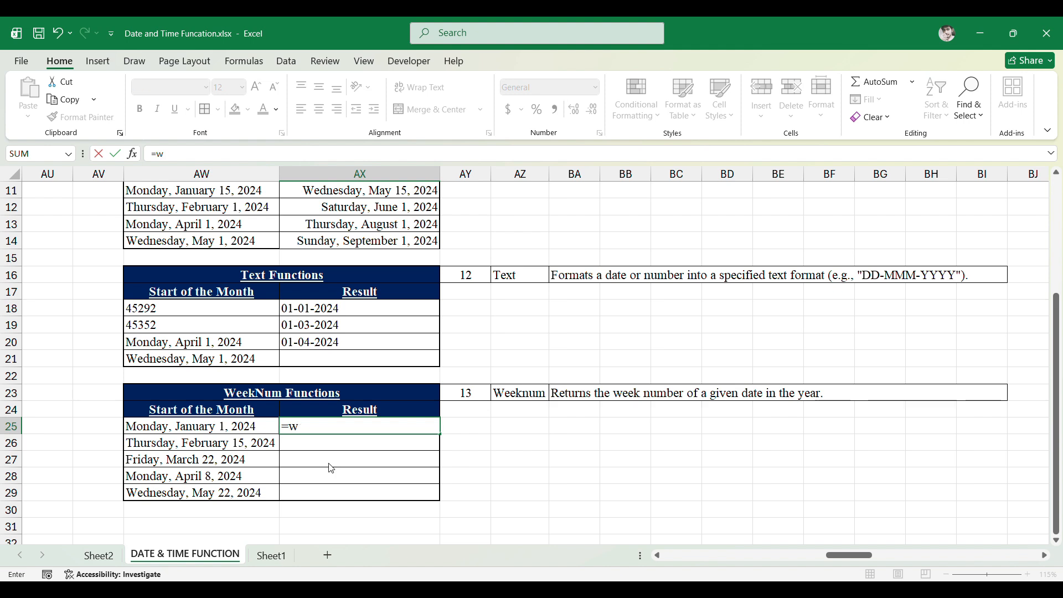
type("eeknum")
key("Tab")
key("Left")
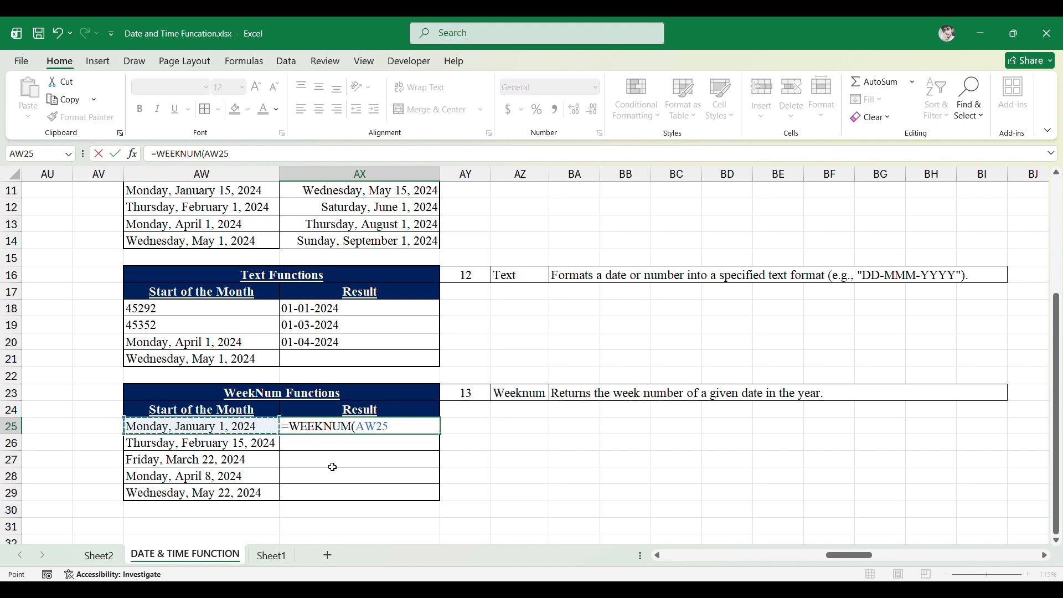
type(")")
key("Return")
- Edit the first WeekNum start date in AW25 to 1/15/2024
key("Up")
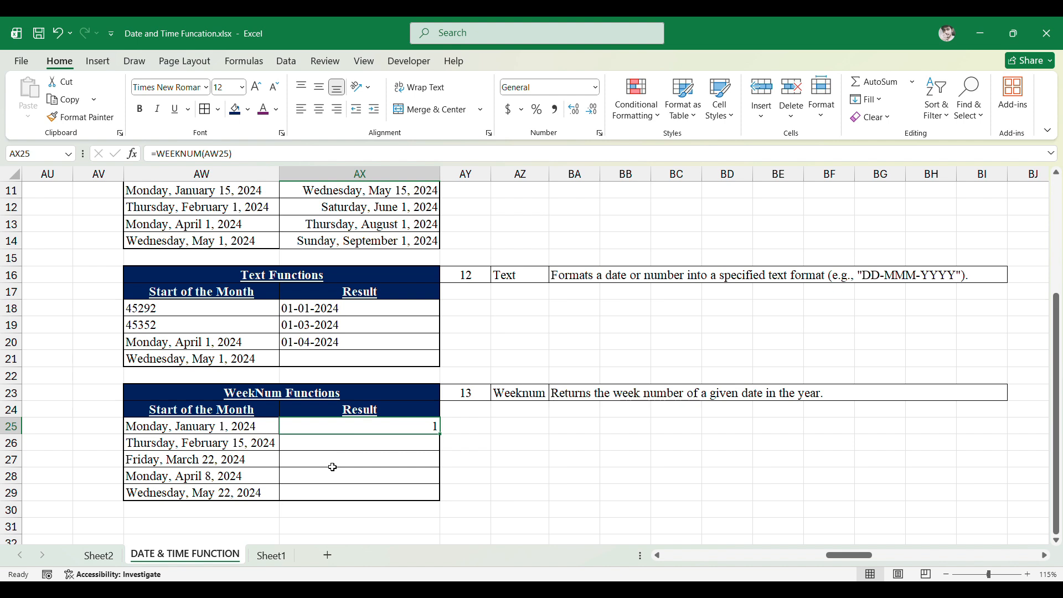
key("Left")
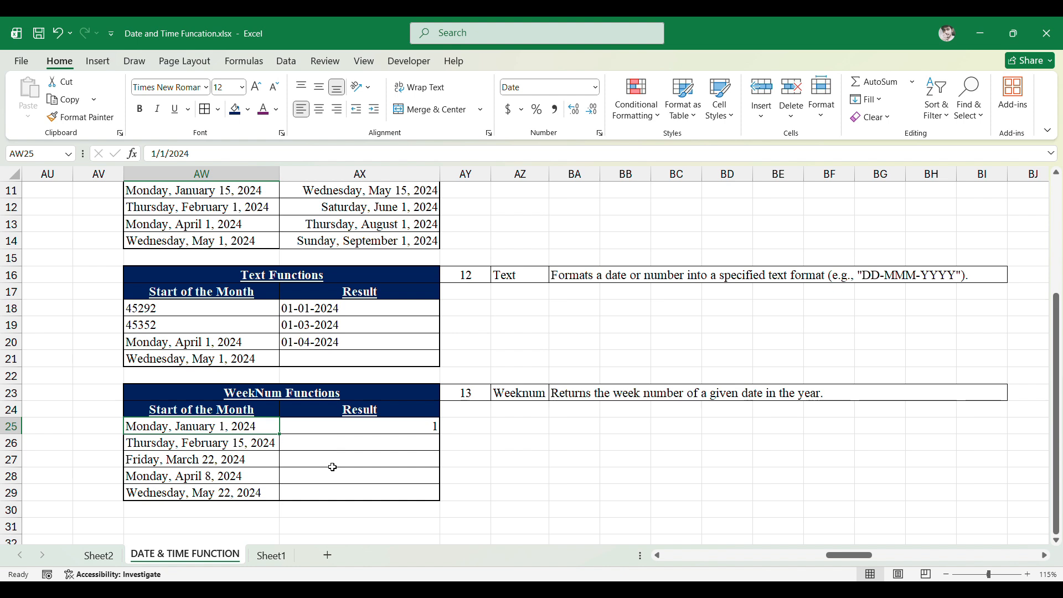
key("Right")
key("Left")
key("F2")
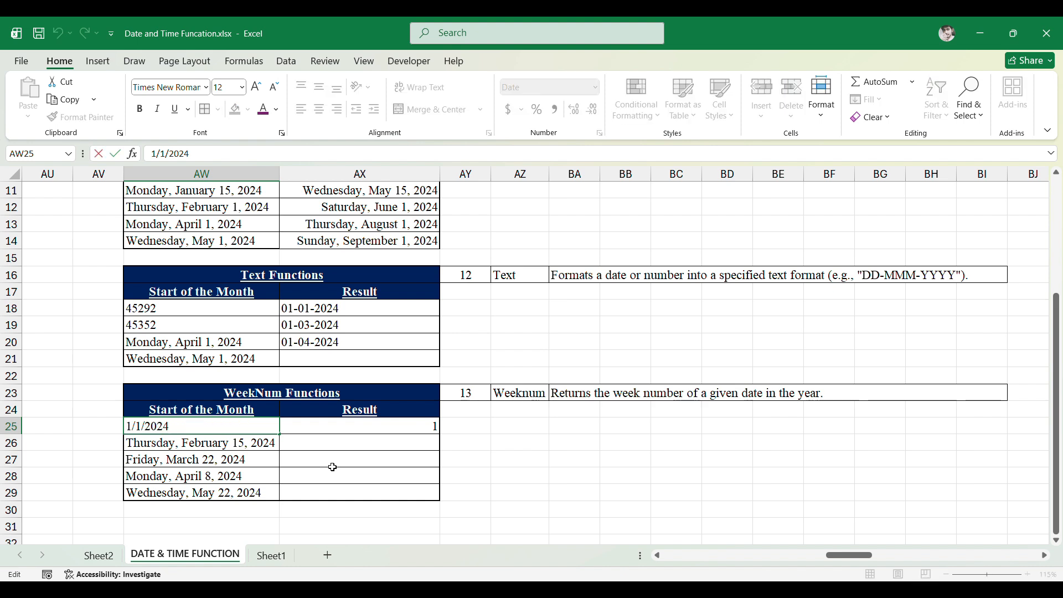
key("shift+Left")
type("5")
key("BackSpace")
type("15")
key("ctrl+Return")
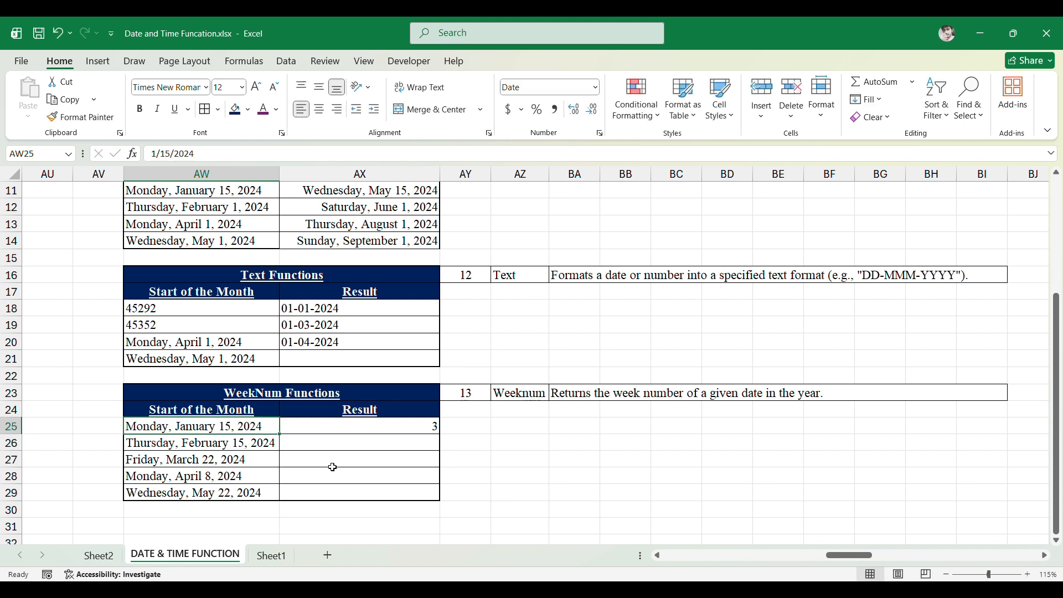
- Edit the AW25 start date to 4/15/2024
key("Right")
key("Right")
key("Left")
key("Left")
key("F2")
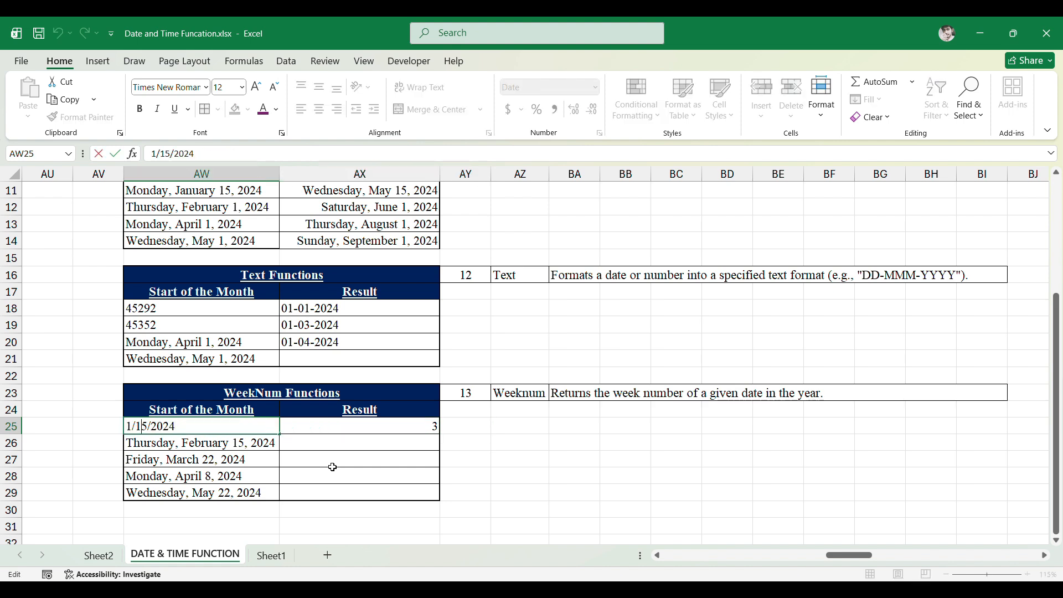
key("Home")
key("shift+Right")
type("4")
key("ctrl+Return")
- Fill the WEEKNUM formula down into AX26
key("Right")
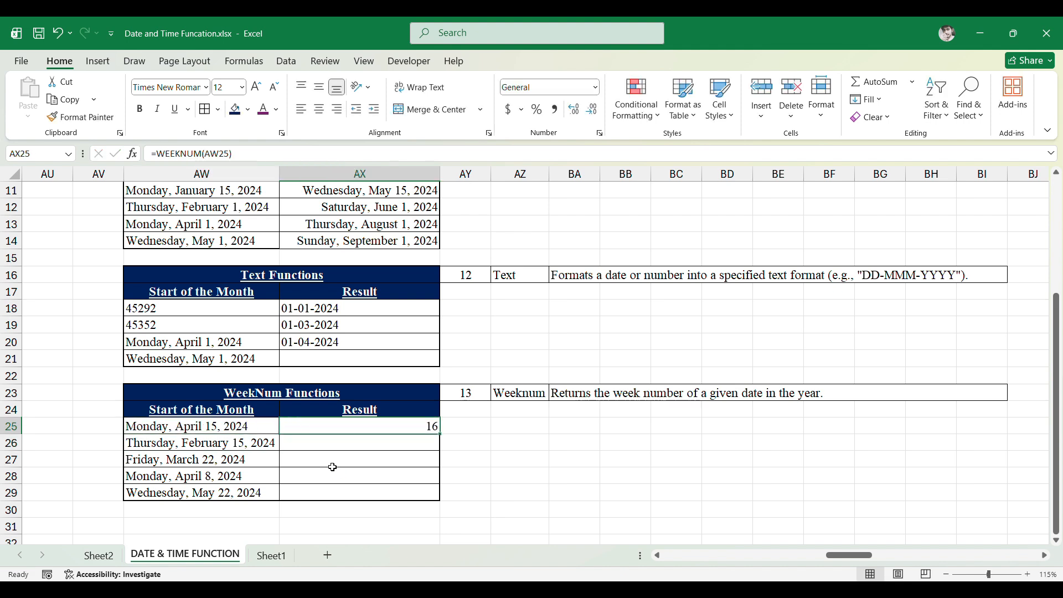
key("Down")
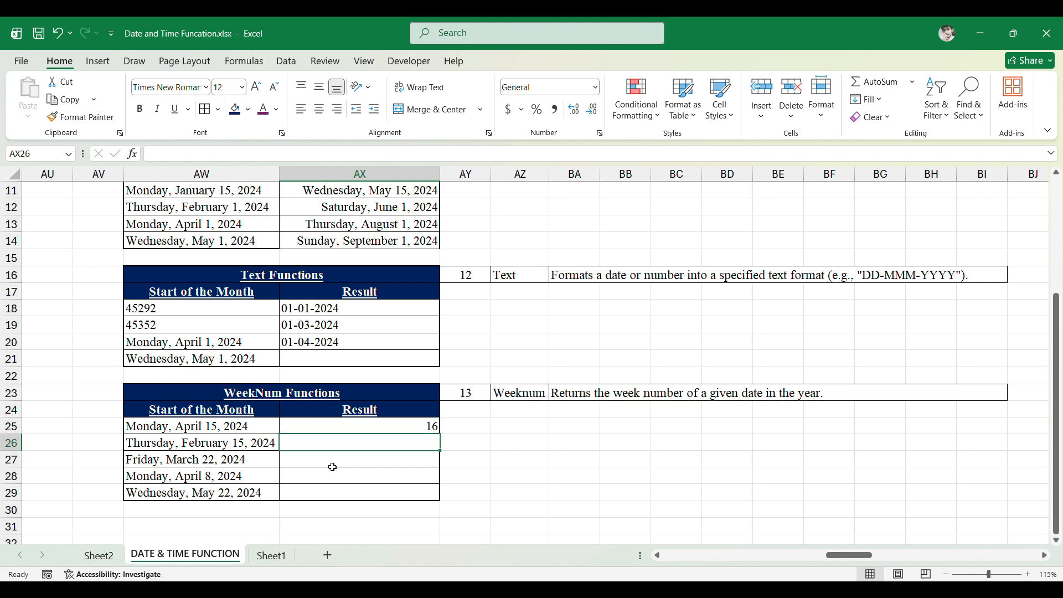
key("ctrl+d")
- Fill the WEEKNUM formula down into AX27
key("Left")
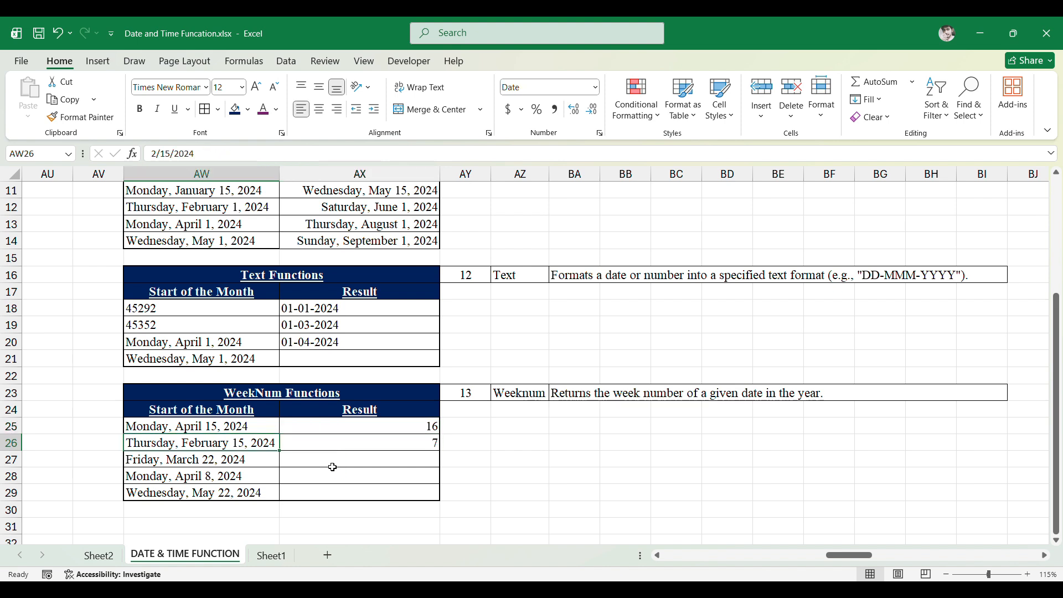
key("Right")
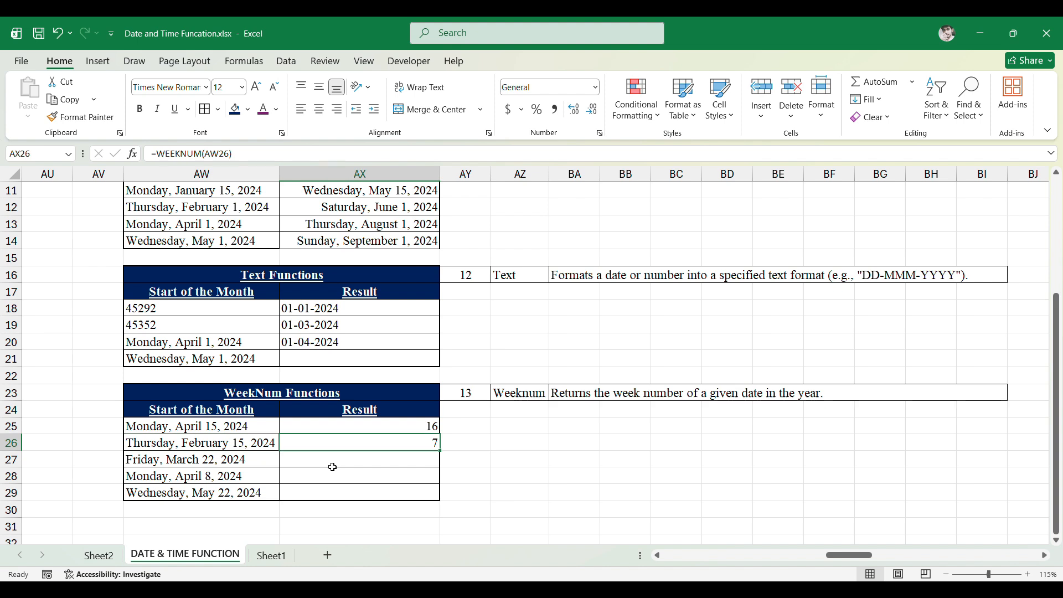
key("Down")
key("Left")
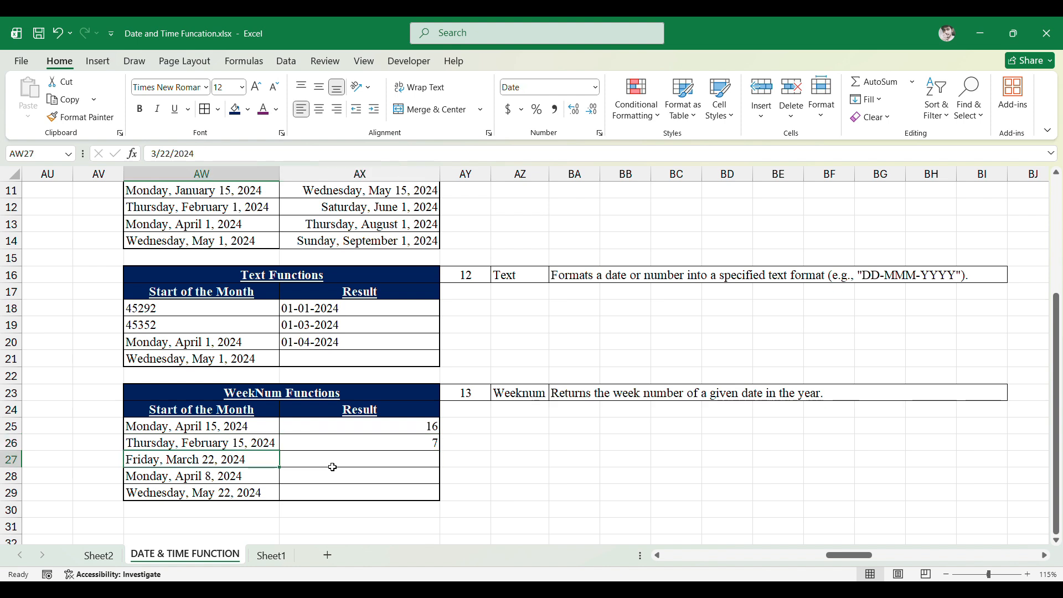
key("Right")
key("ctrl+d")
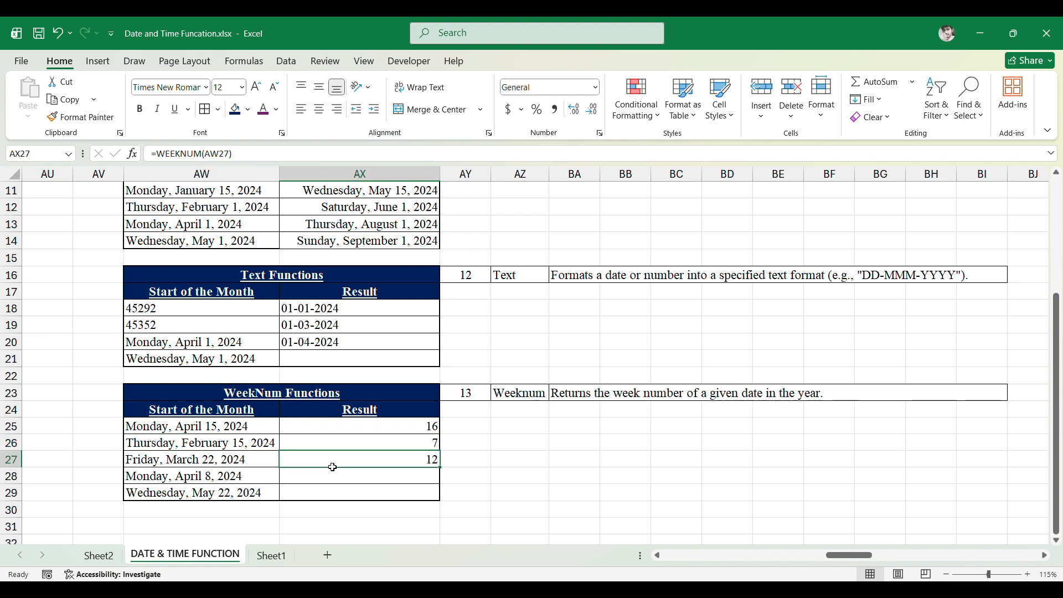
key("Down")
key("Left")
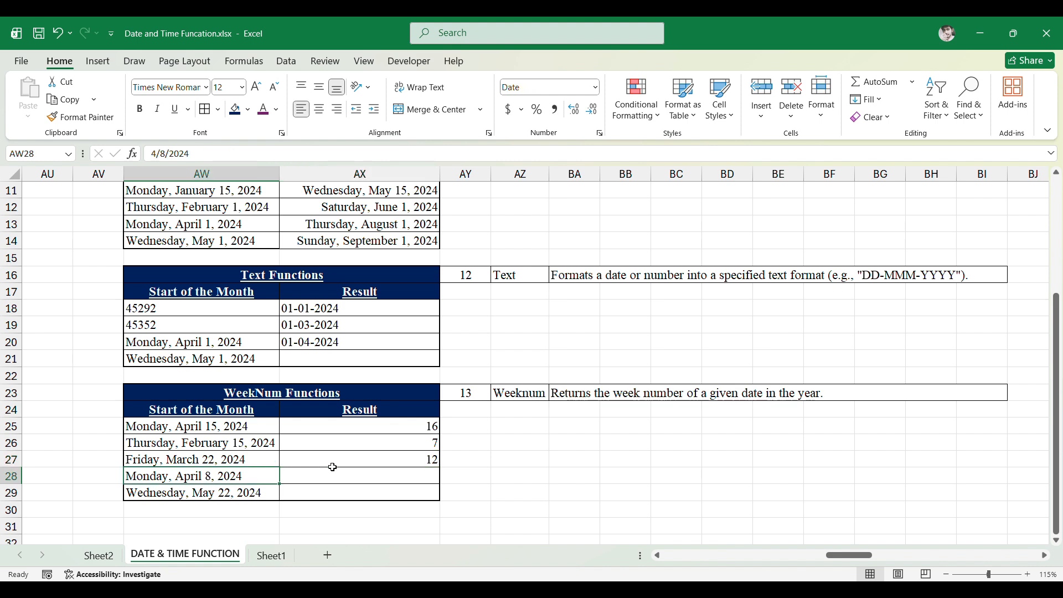
- Fill the WEEKNUM formula down into AX28 and AX29
key("Right")
key("ctrl+d")
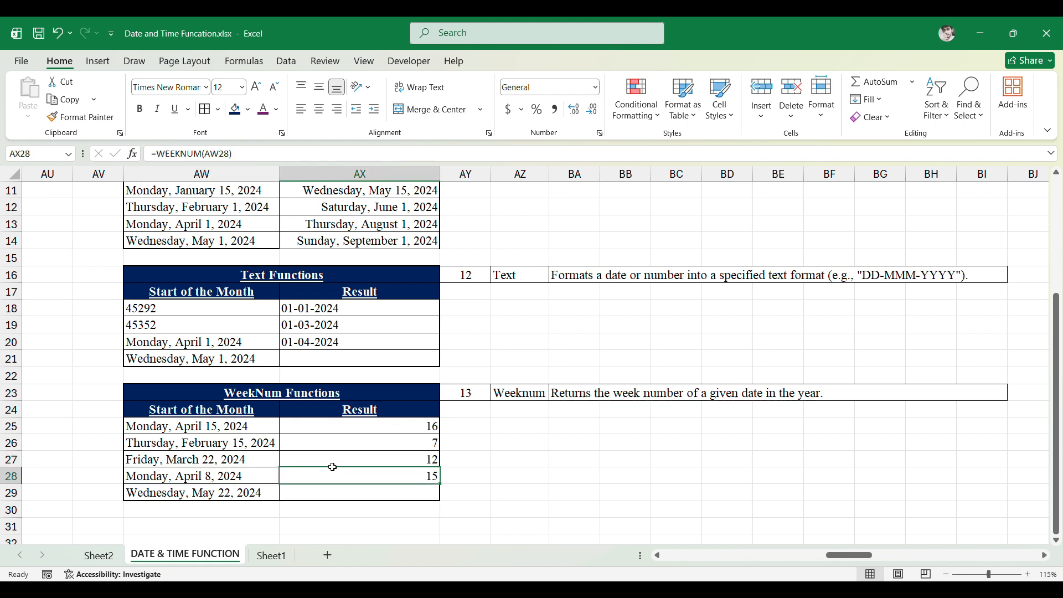
key("Down")
key("Left")
key("Right")
key("ctrl+d")
key("Down")
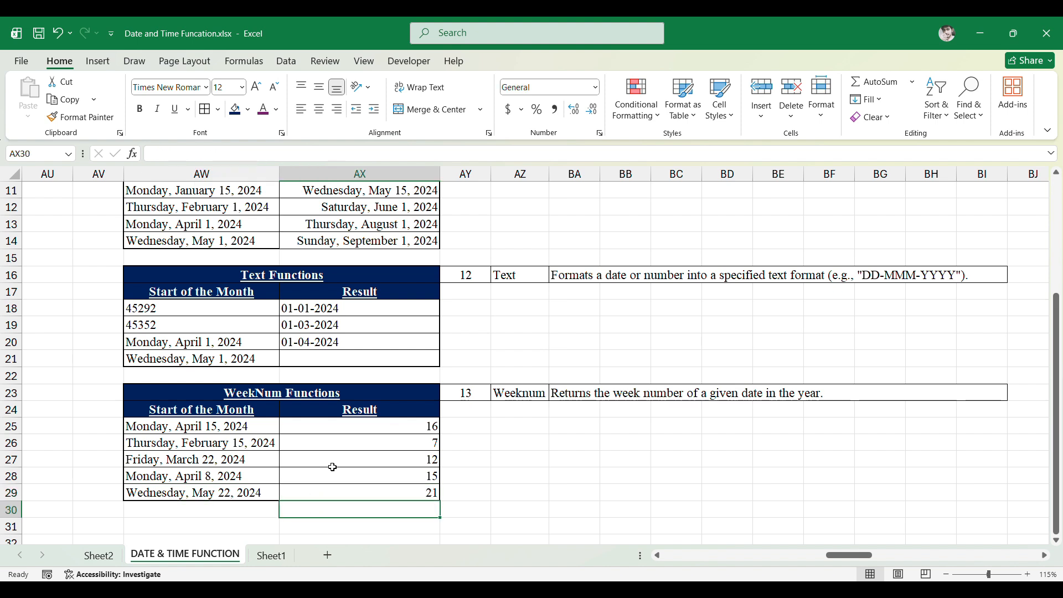
key("Up")
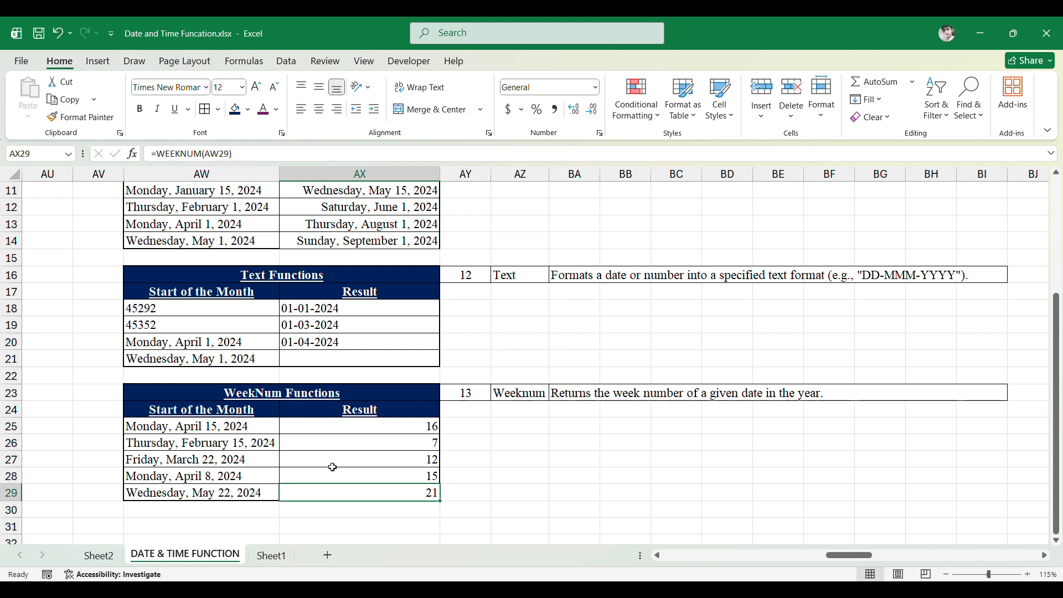
- In the Date Functions table, enter =DATE(BP3,BQ3,BR3) in BS3 to build a date from year, month and day
key("Right")
key("Right")
key("Right")
key("Right")
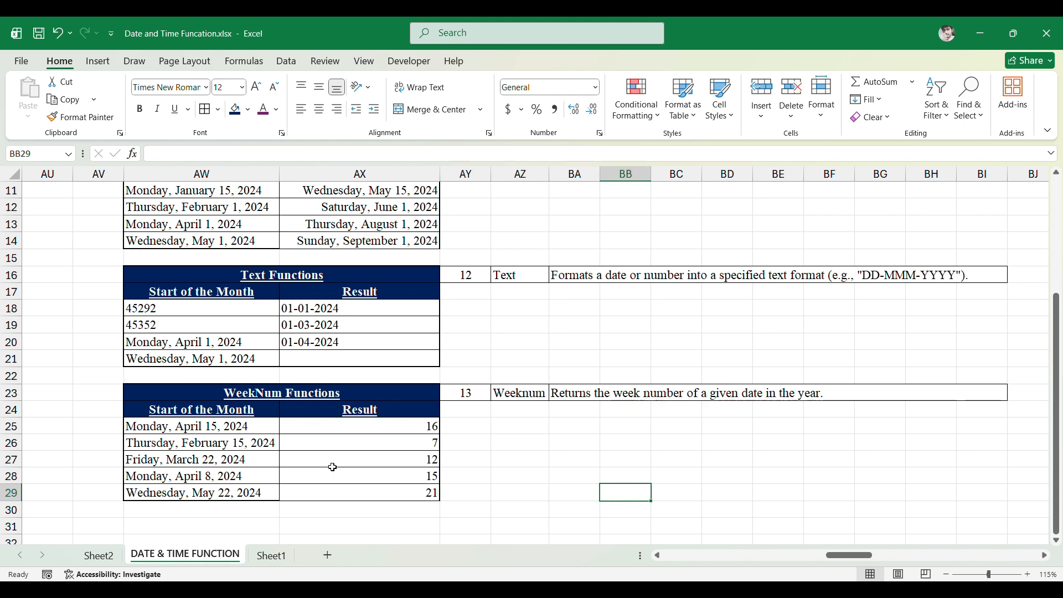
key("ctrl+Up")
key("ctrl+Right")
key("Right")
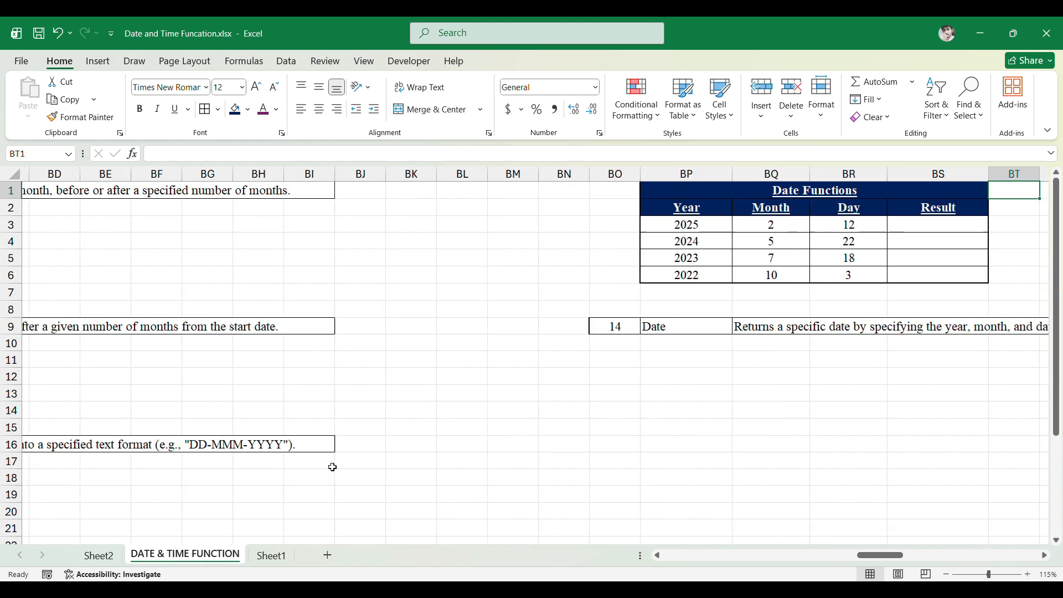
key("Right")
key("Right")
key("Right")
key("Right")
key("Left")
key("Left")
key("Left")
key("Left")
key("Down")
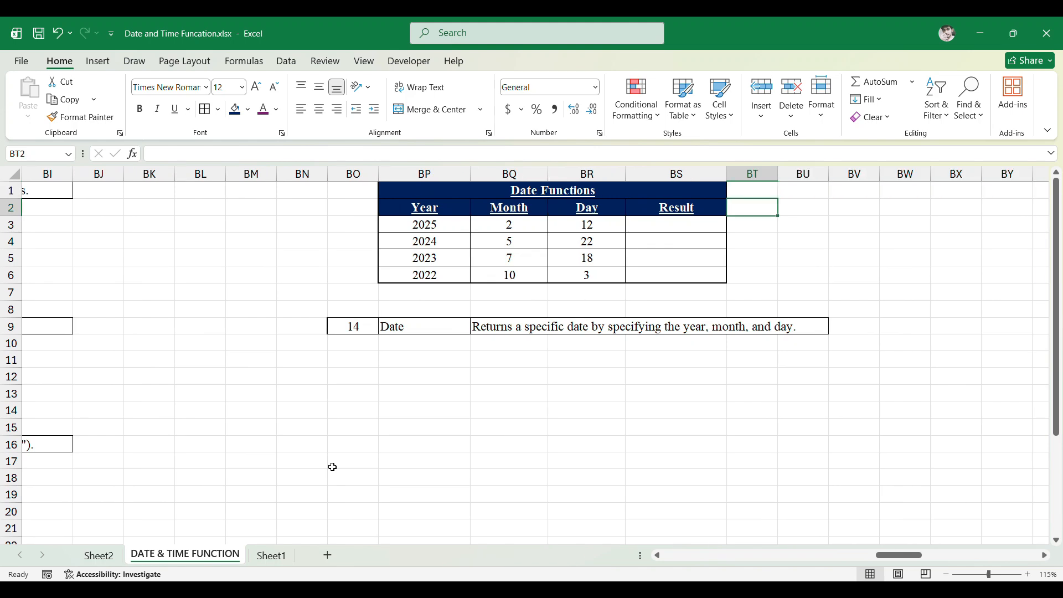
key("Left")
key("Down")
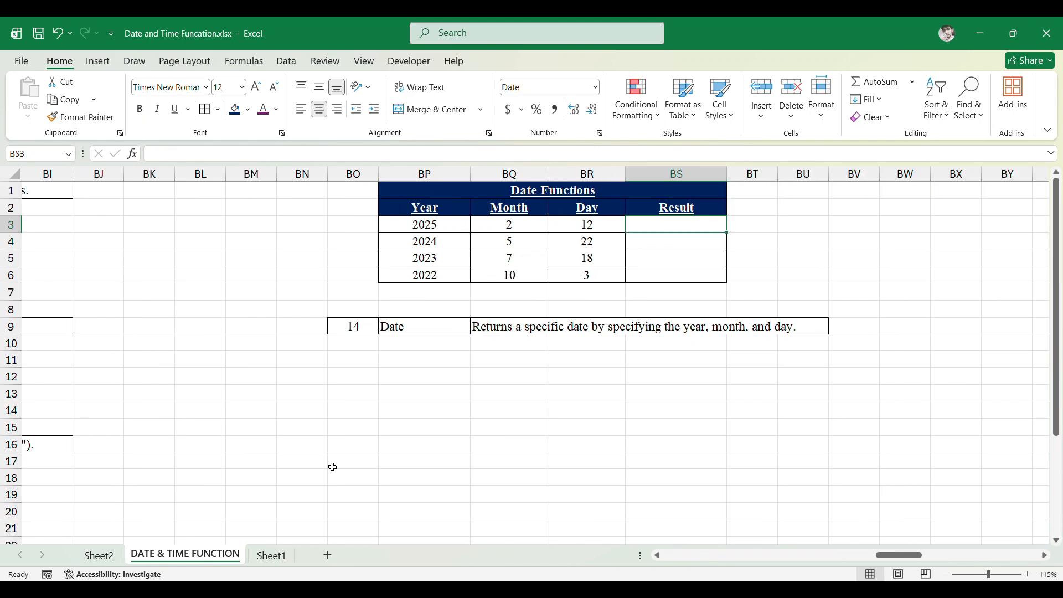
key("Left")
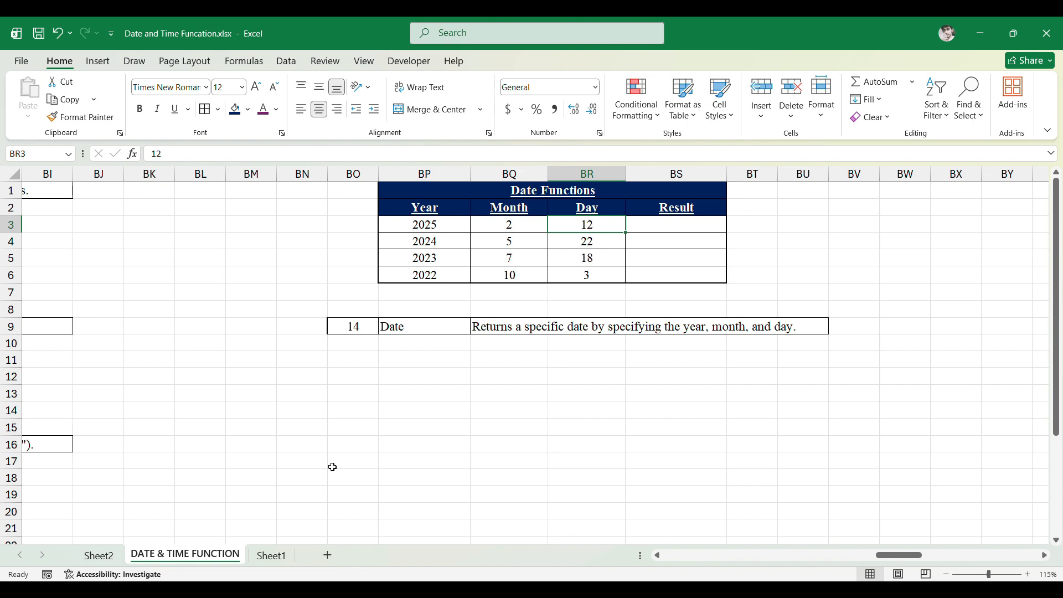
key("Right")
type("=Date")
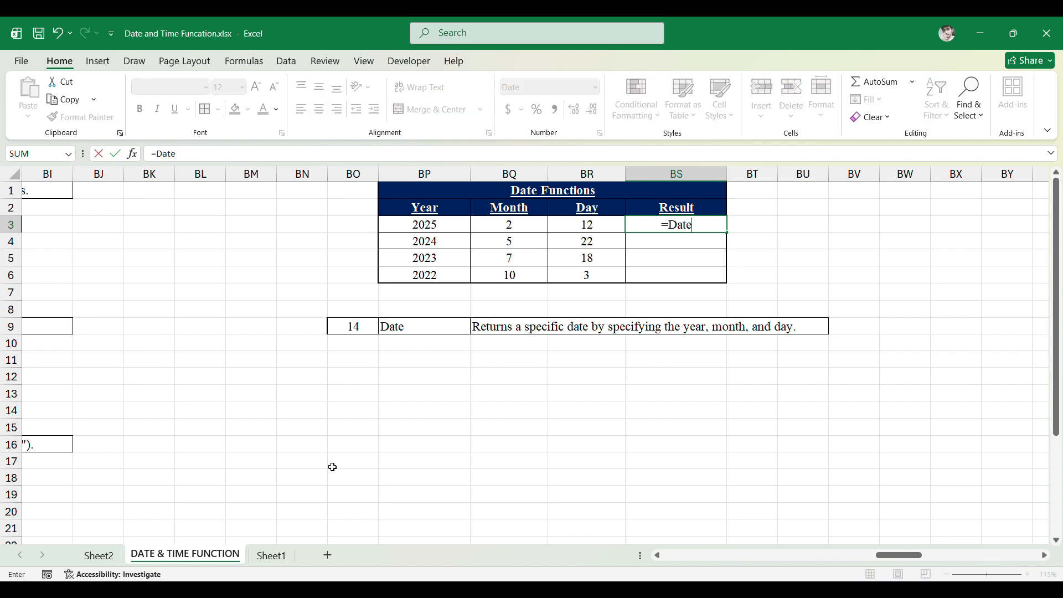
type("(")
key("Left")
key("Left")
key("Left")
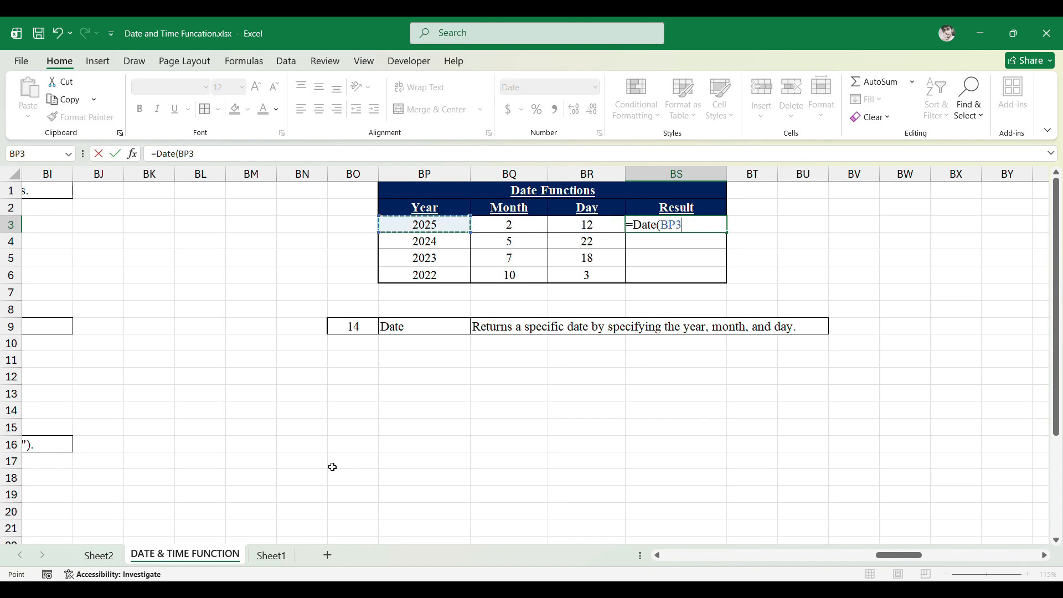
type(",")
key("Left")
key("Left")
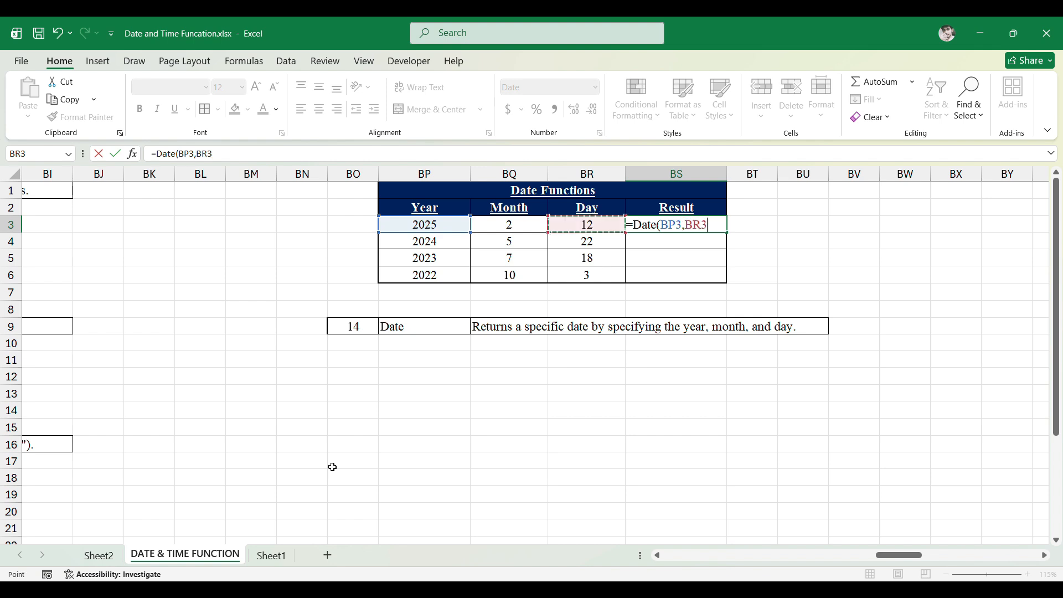
type(",")
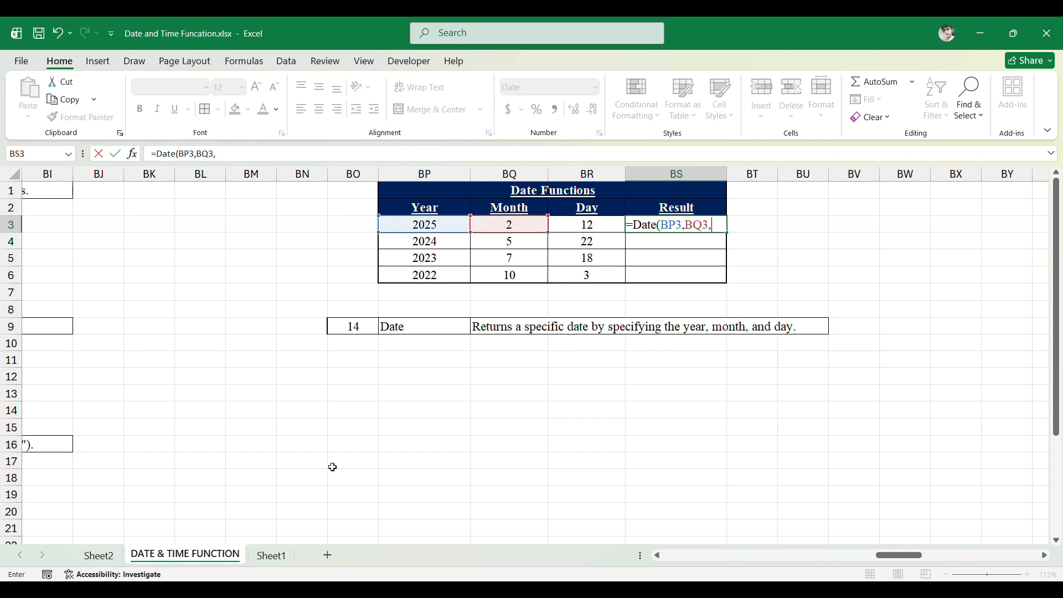
key("Left")
type(")")
key("Return")
key("Up")
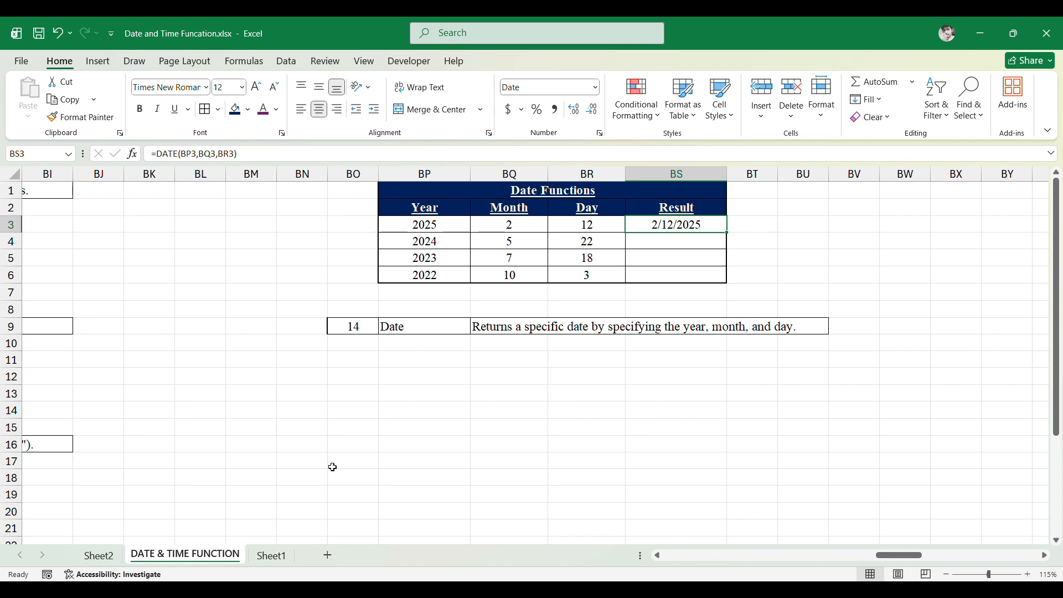
- Enter =DATE(BP4,BQ4,BR4) in BS4
key("Down")
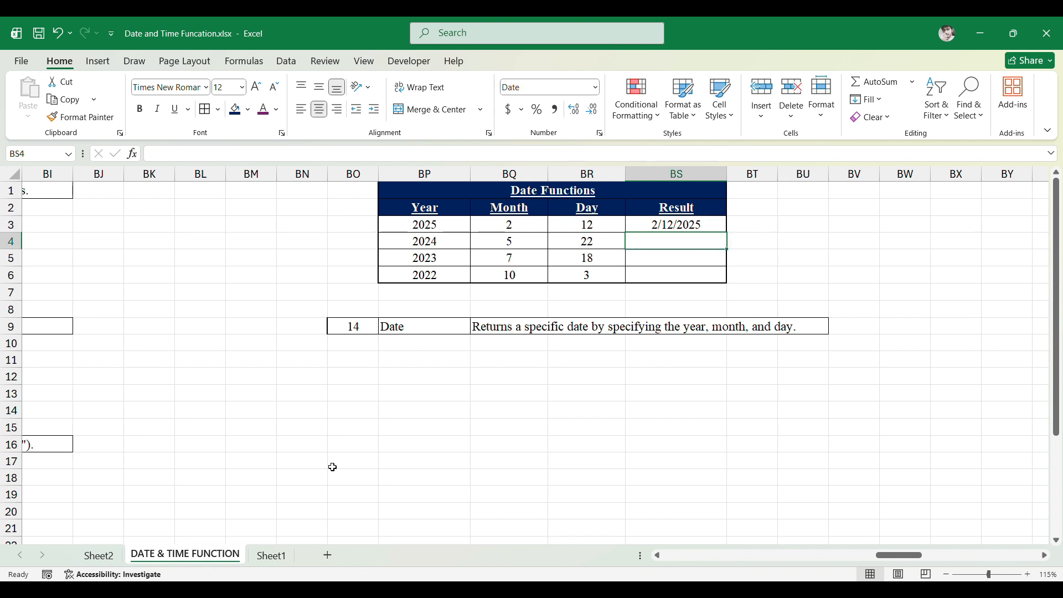
type("=Dat")
key("Tab")
key("Left")
key("Left")
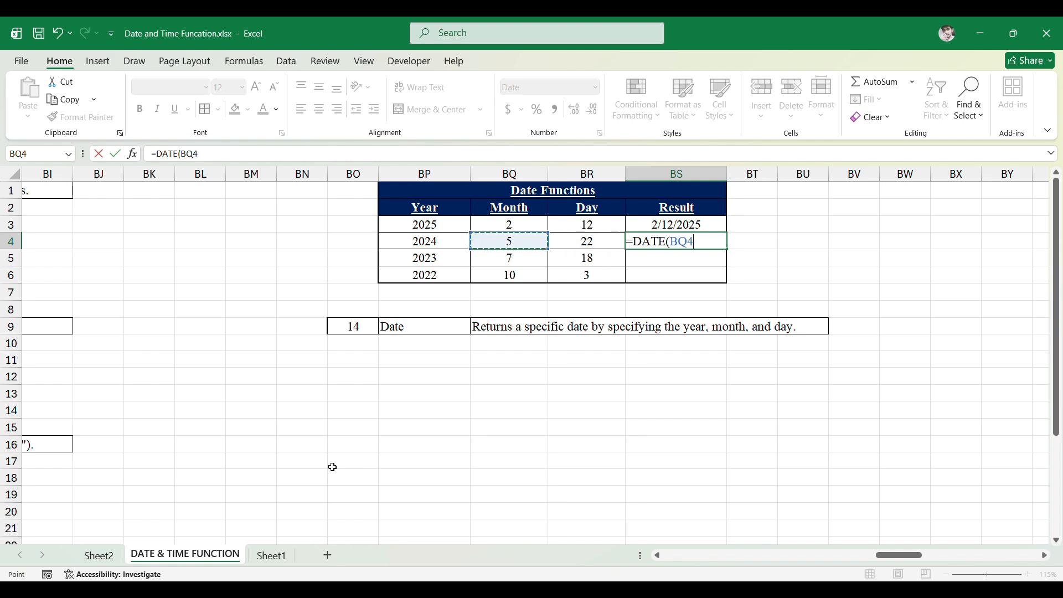
key("Left")
type(",")
key("Left")
key("Left")
key("Left")
key("Right")
type(",")
key("Right")
type(")")
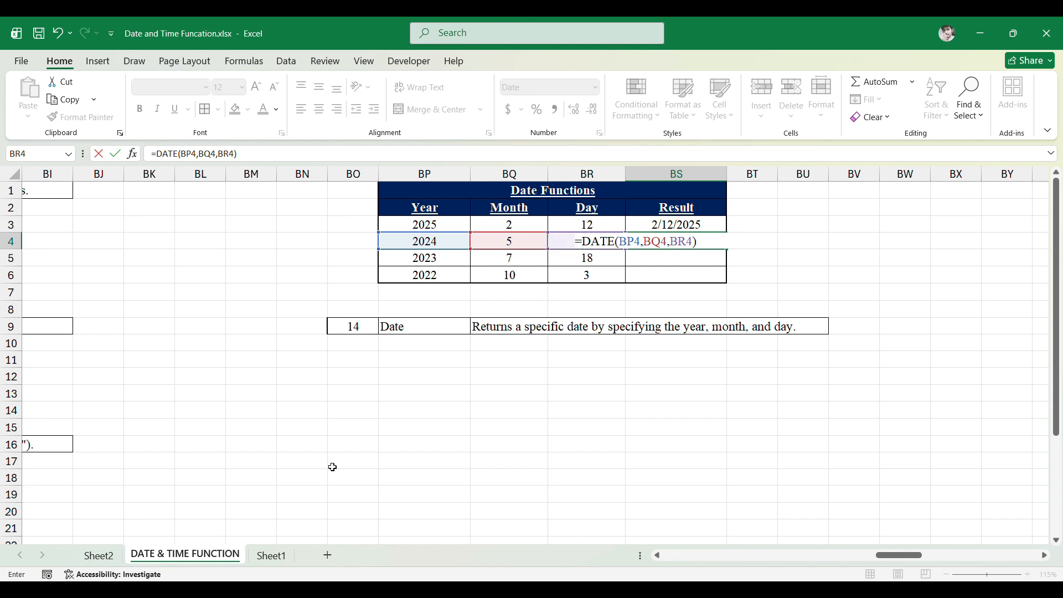
key("Return")
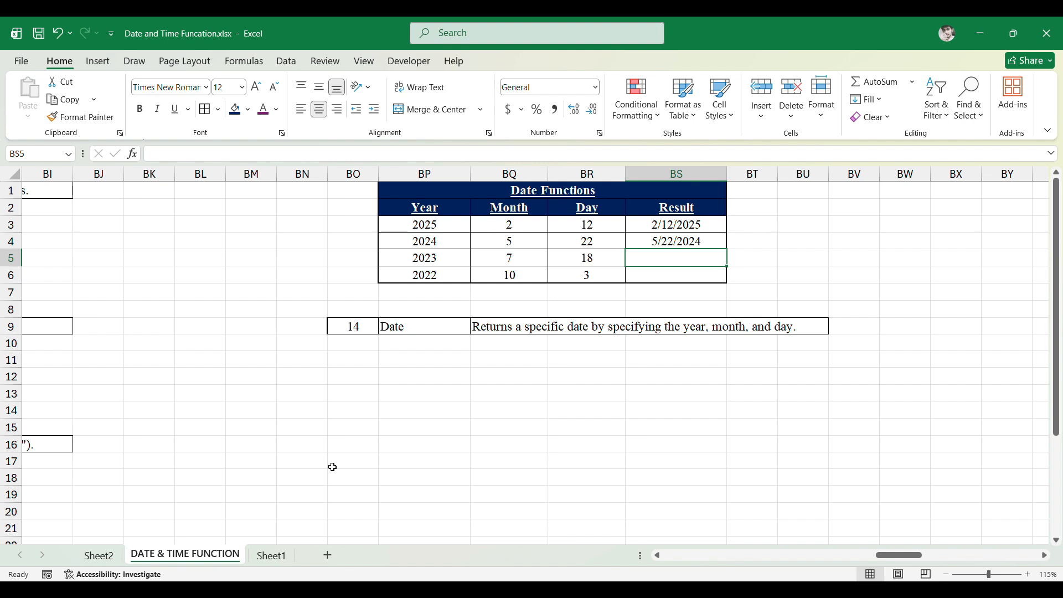
key("Up")
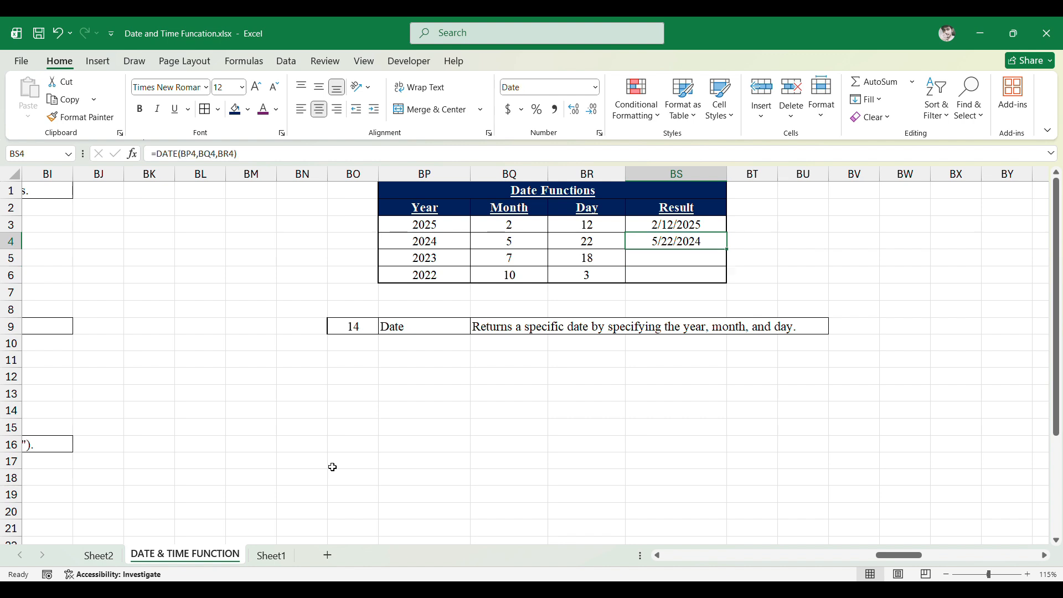
key("Down")
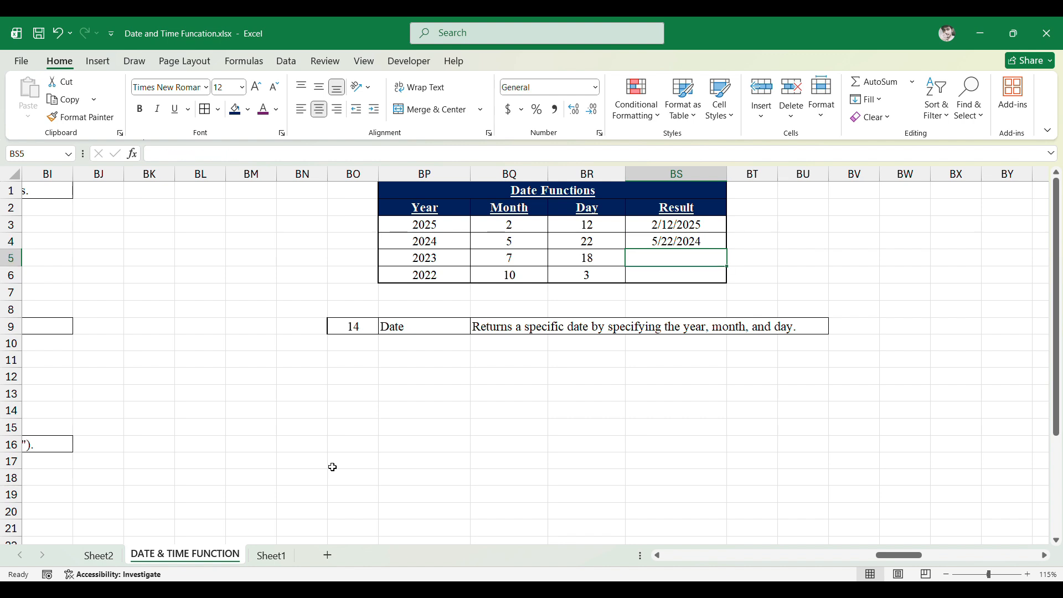
- Fill the DATE formula down into BS5 and BS6
key("ctrl+d")
key("Down")
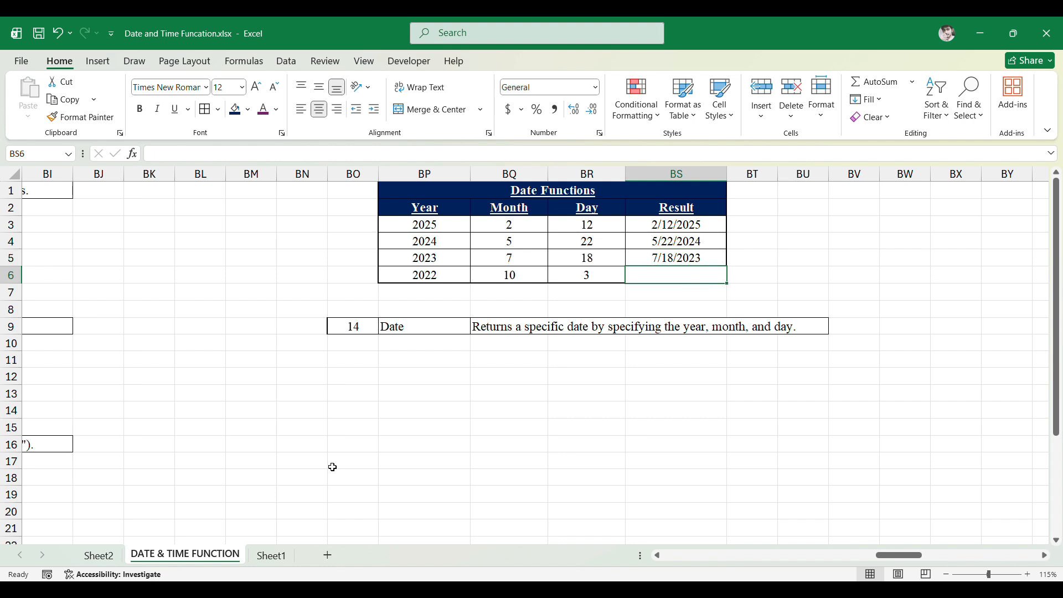
key("ctrl+d")
key("Up")
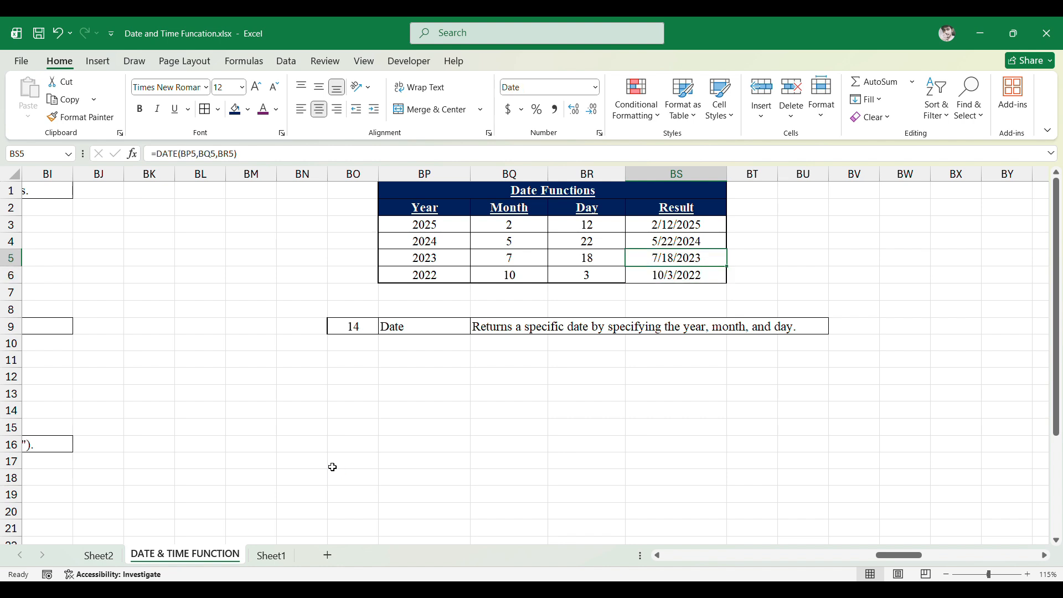